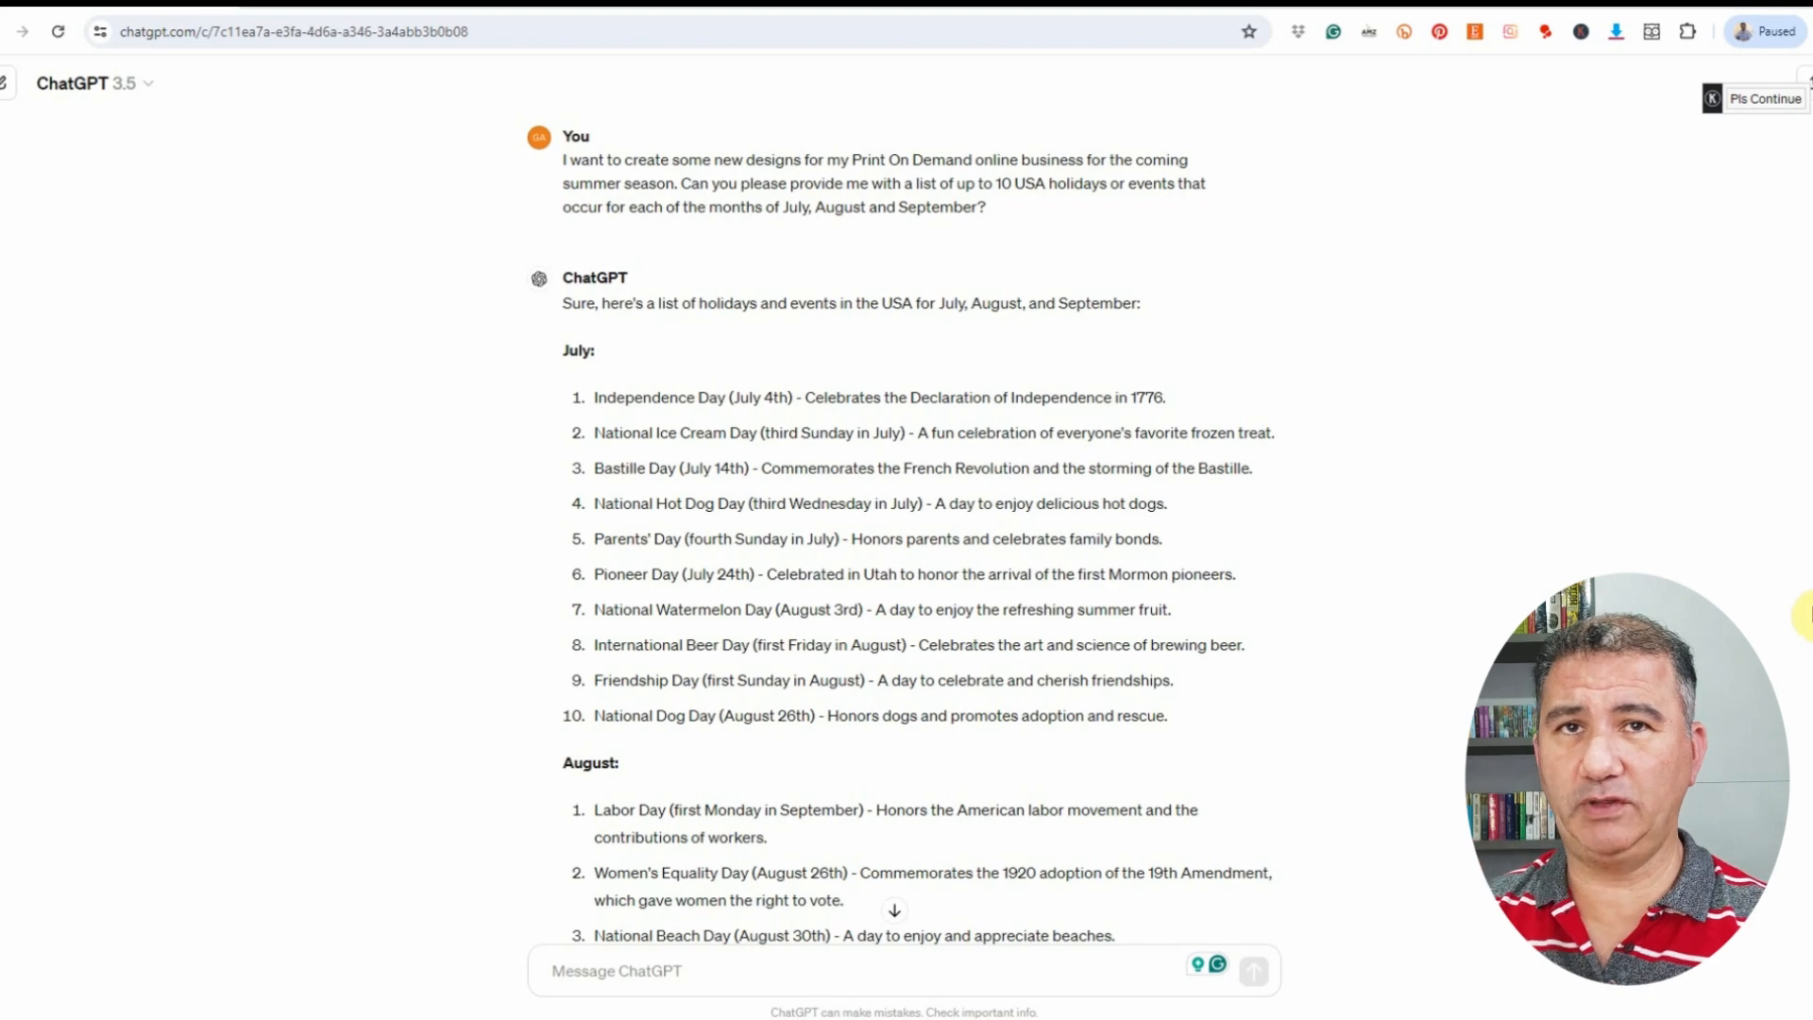
Step: Read through the July, August and September holiday lists and the updated version that excludes repeated events
scroll(901, 529, "down", 5)
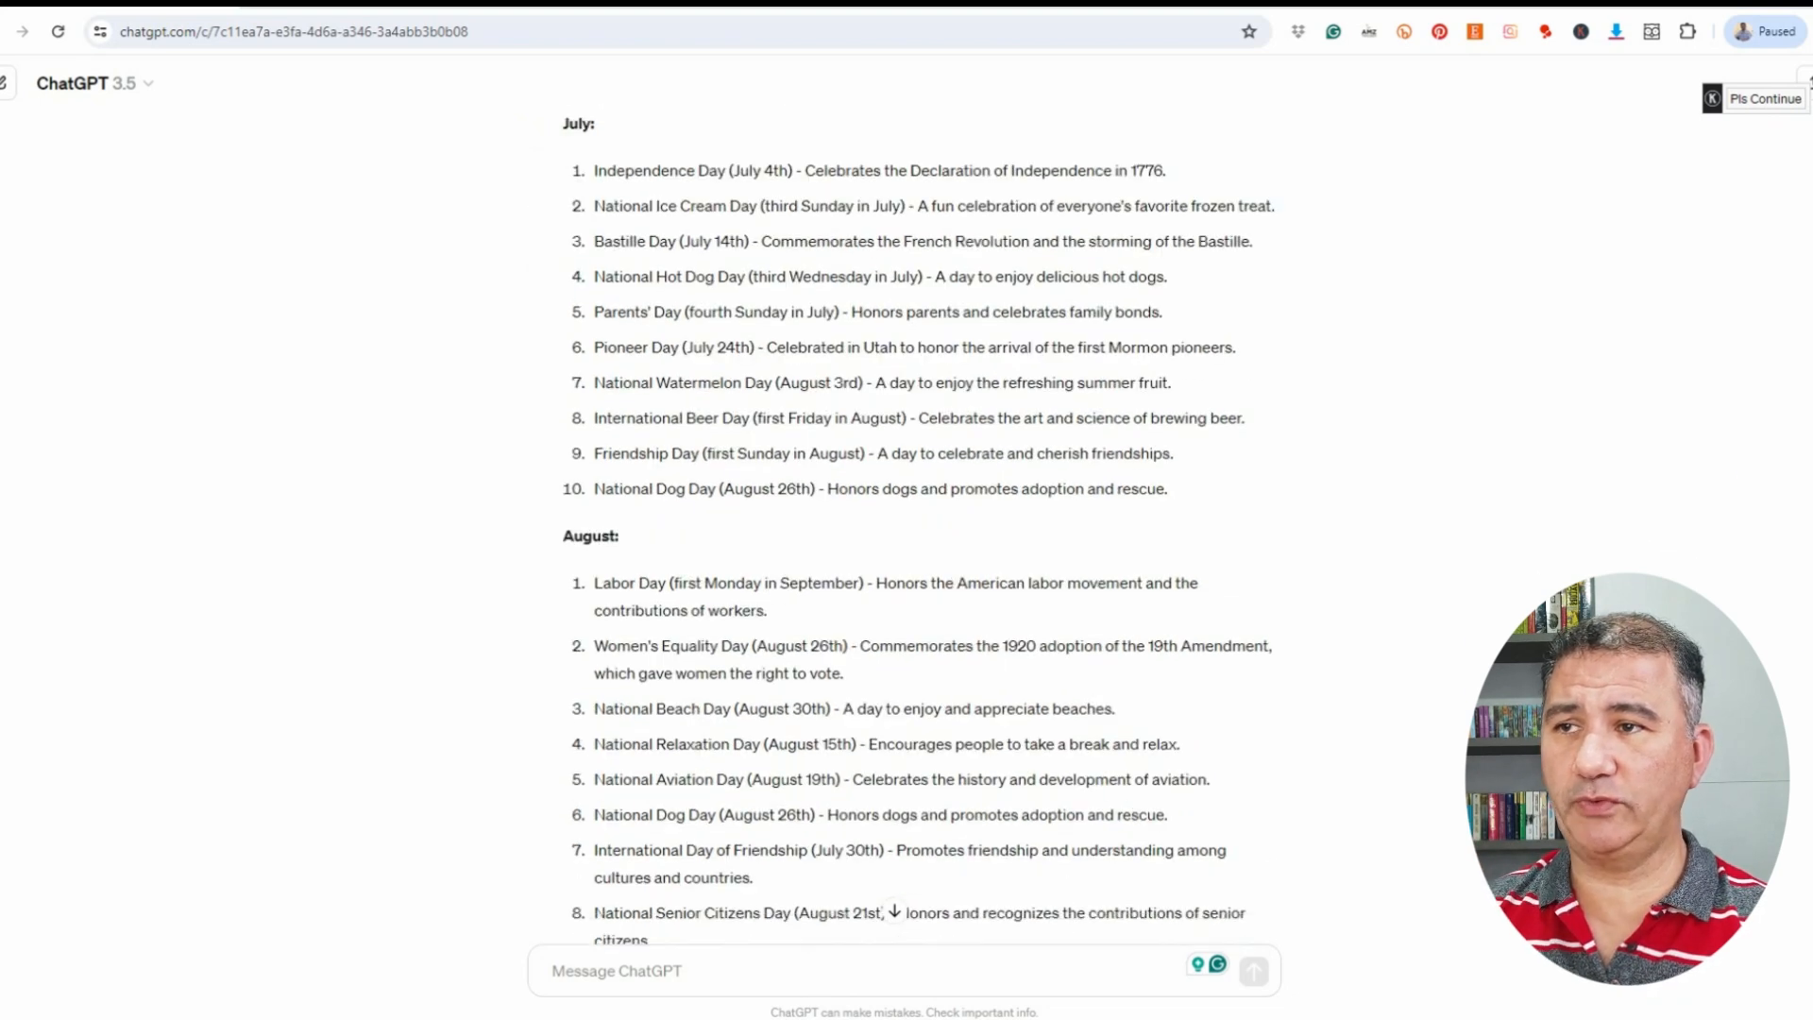
scroll(901, 529, "down", 4)
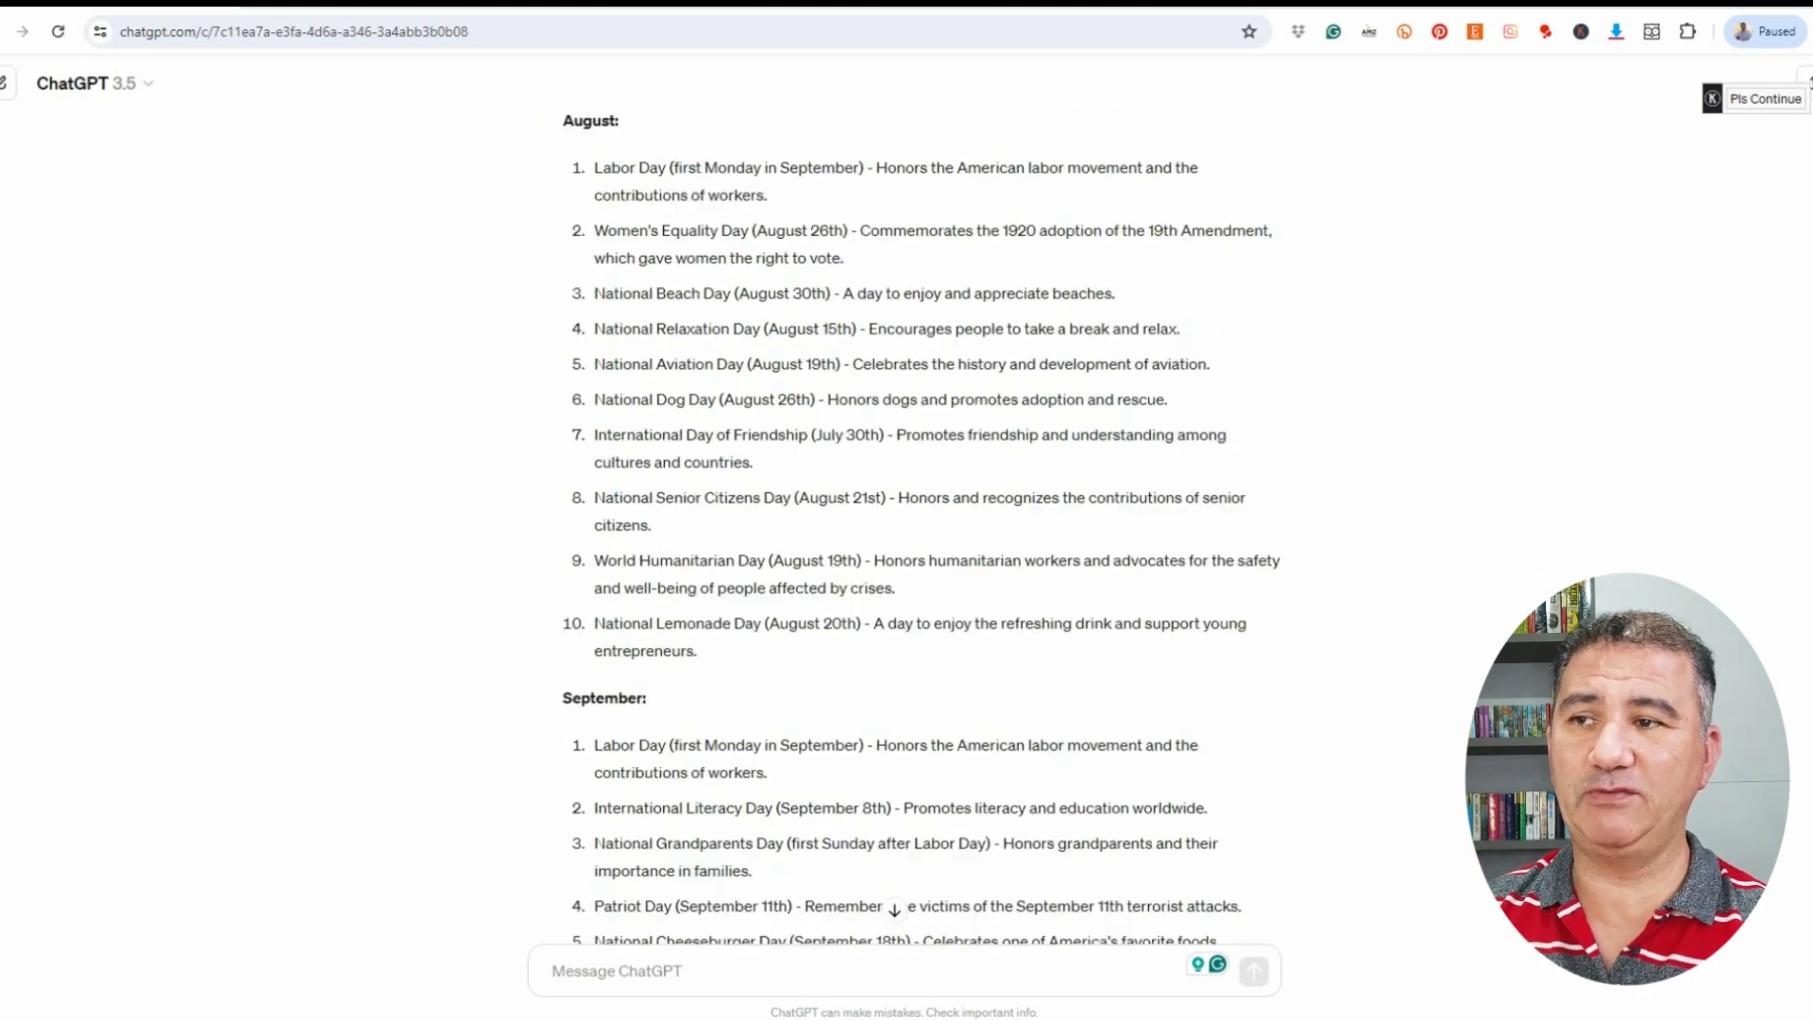
scroll(921, 529, "down", 3)
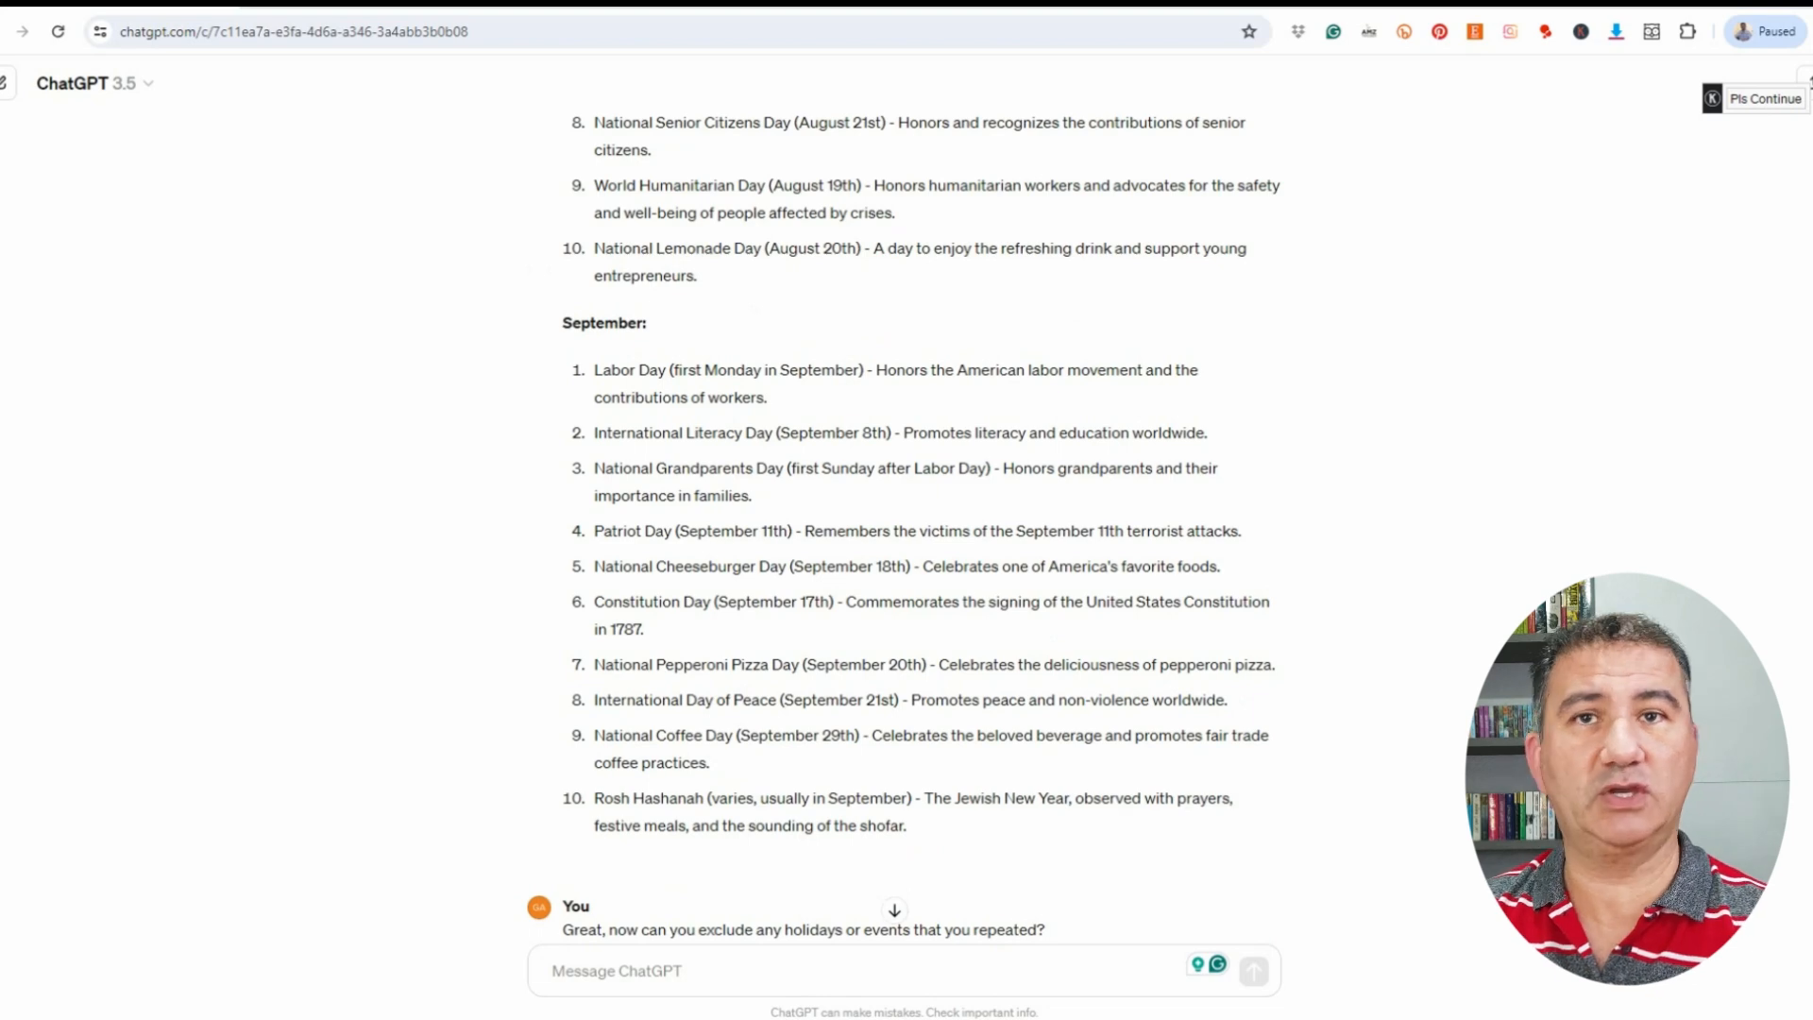
scroll(902, 528, "down", 2)
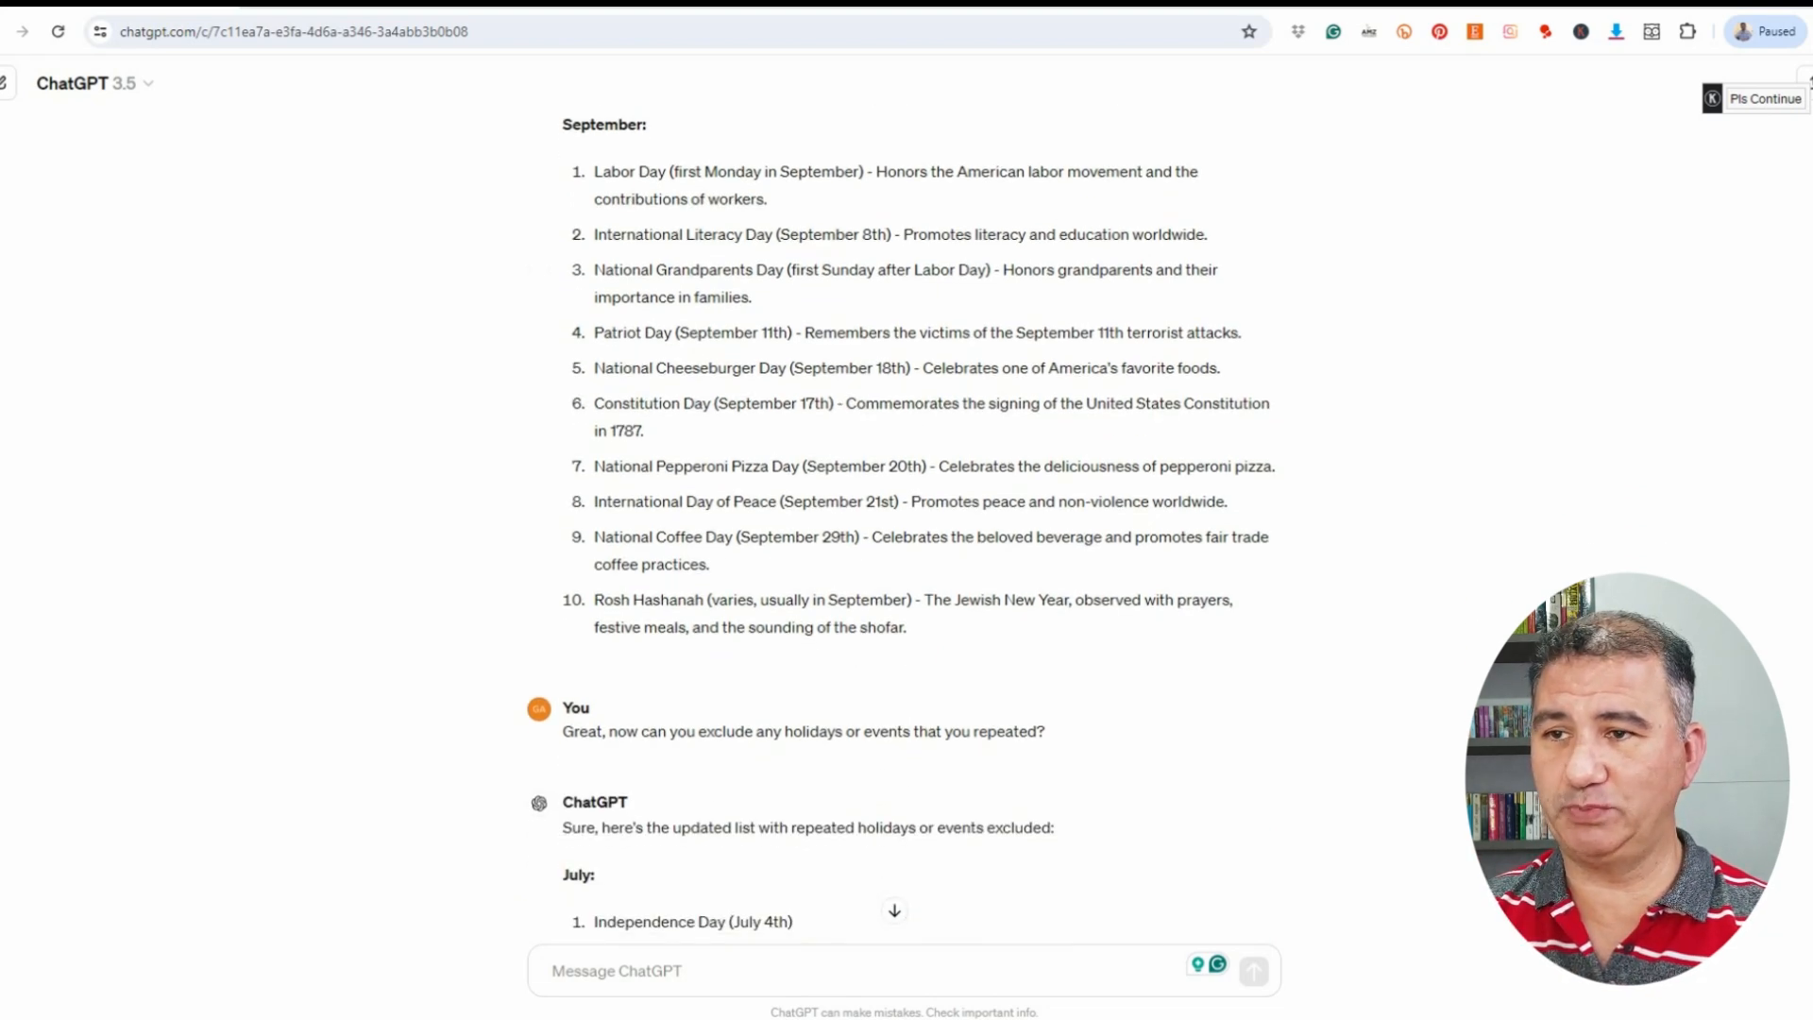
scroll(903, 519, "down", 2)
scroll(904, 519, "down", 1)
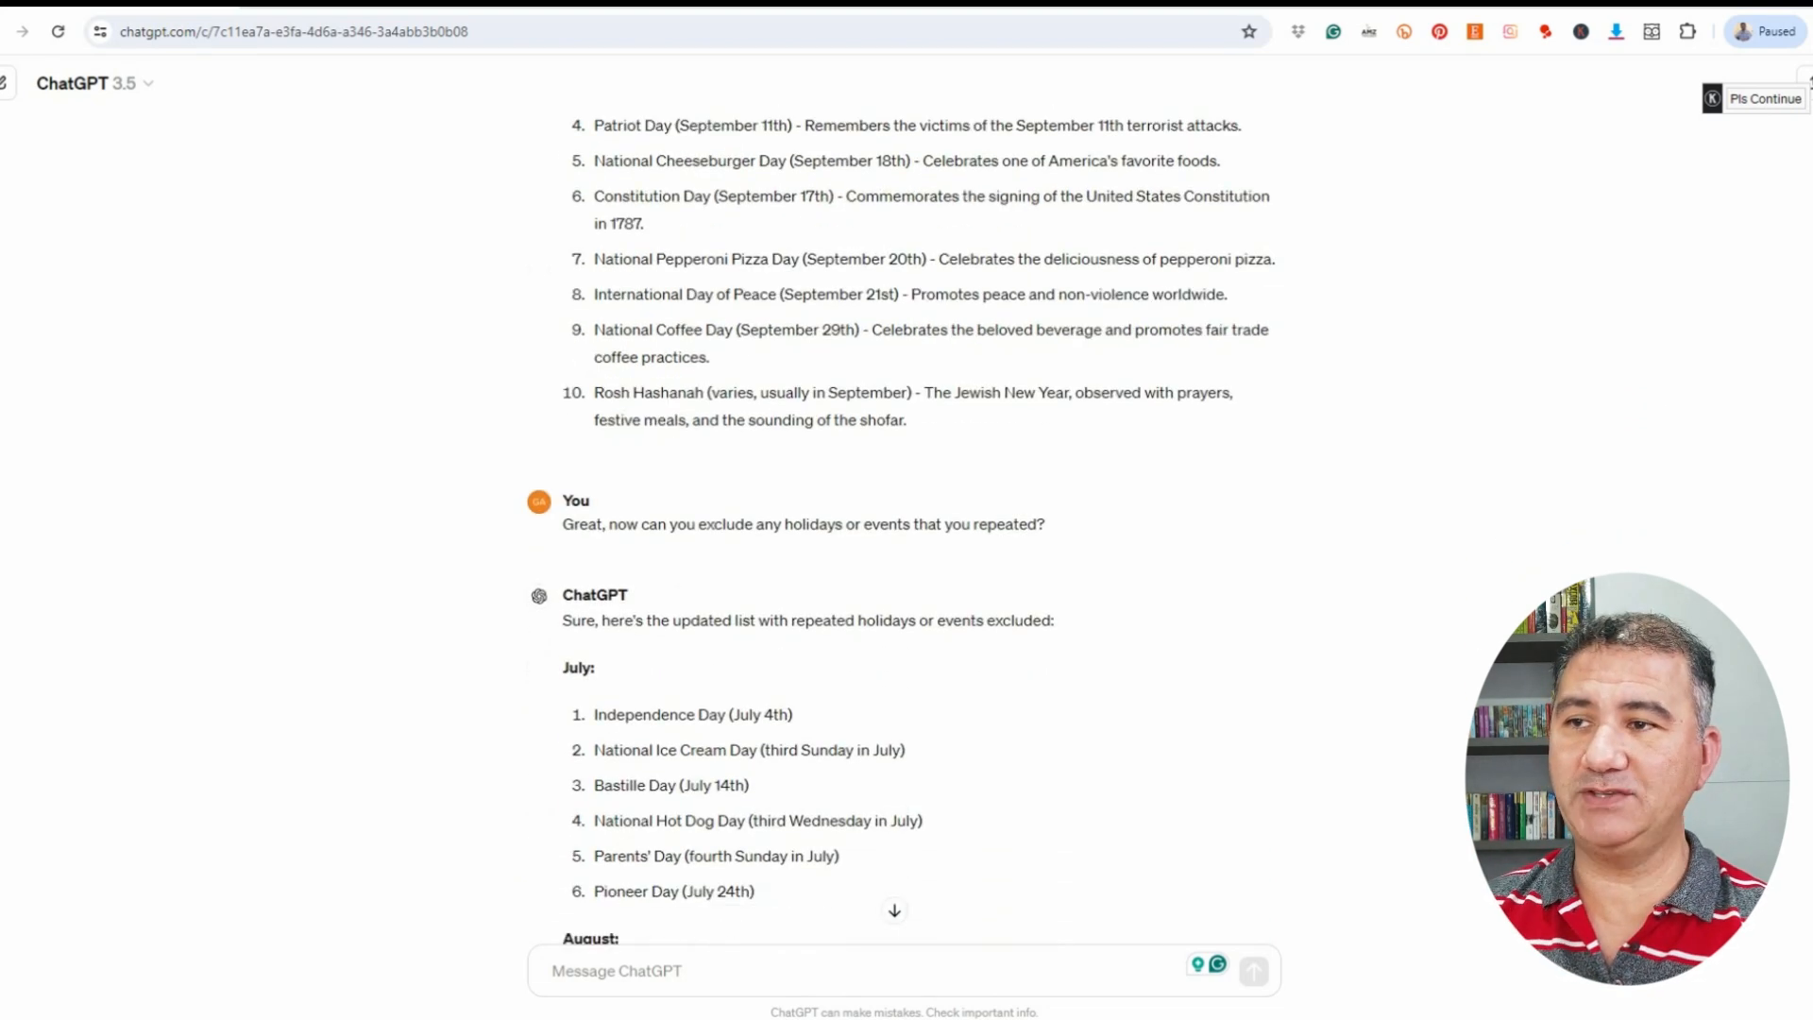
scroll(904, 518, "down", 4)
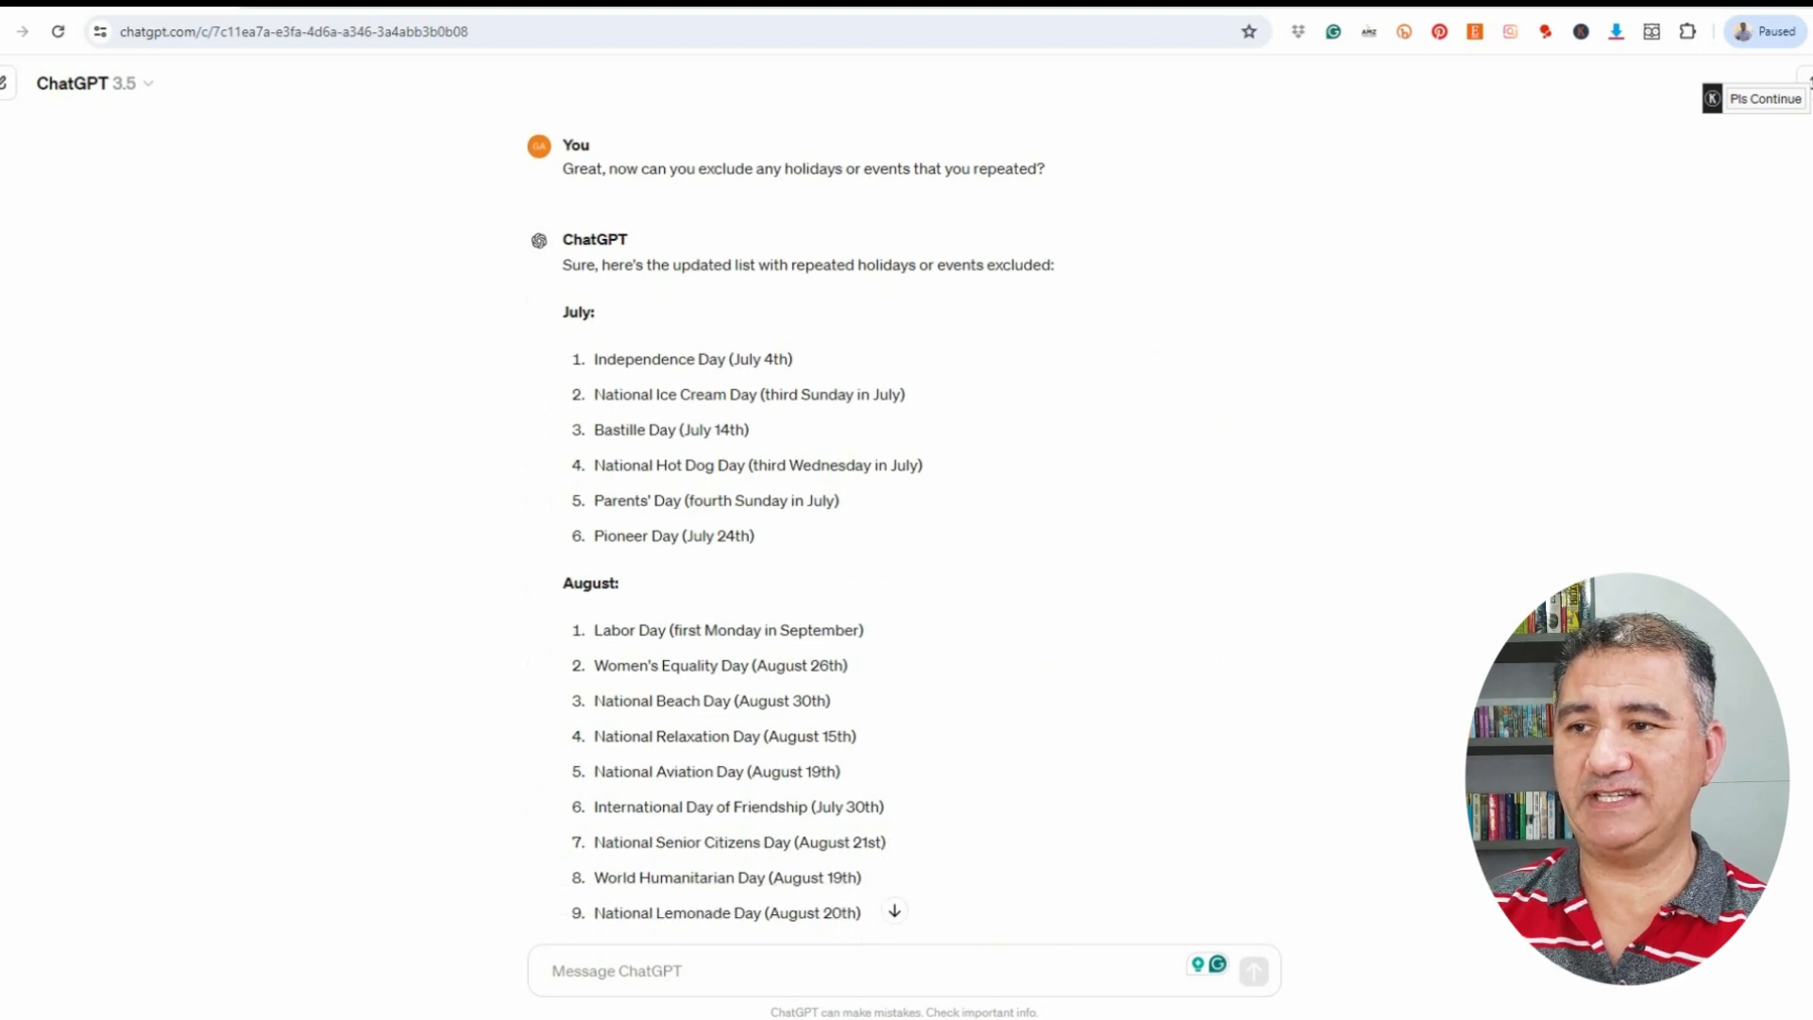
scroll(904, 518, "down", 1)
scroll(791, 533, "down", 1)
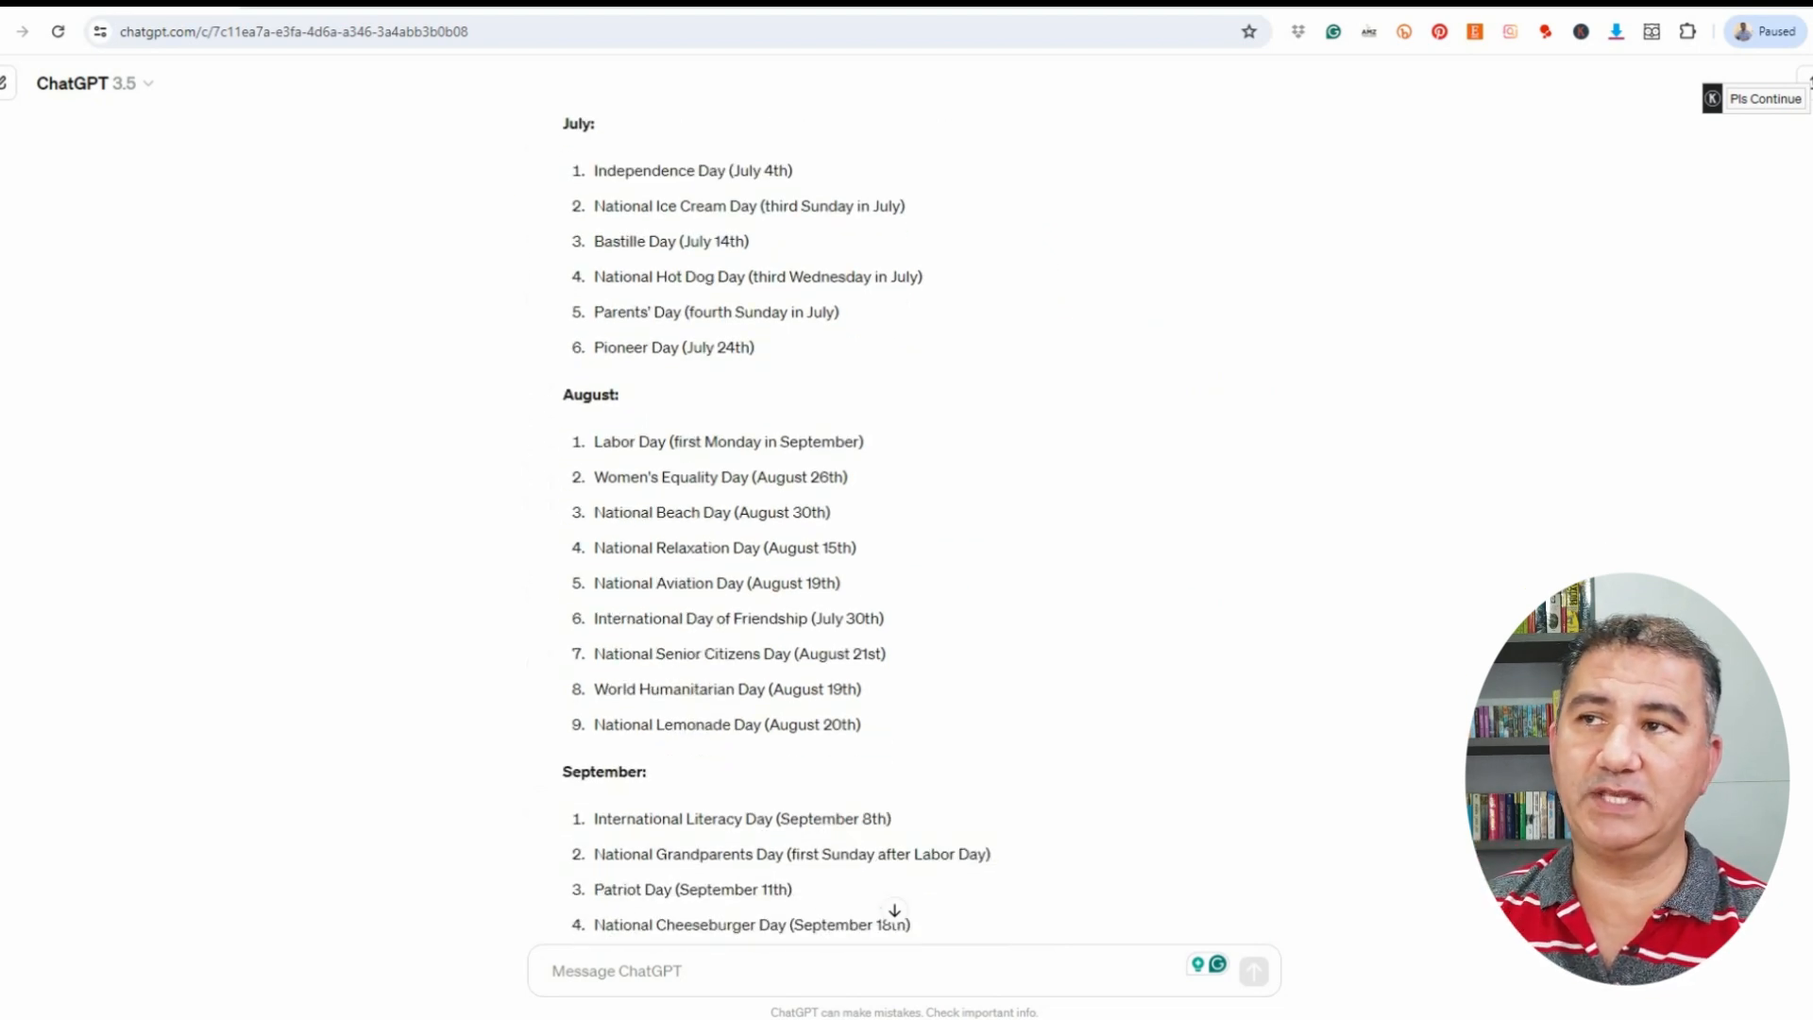
scroll(776, 527, "down", 2)
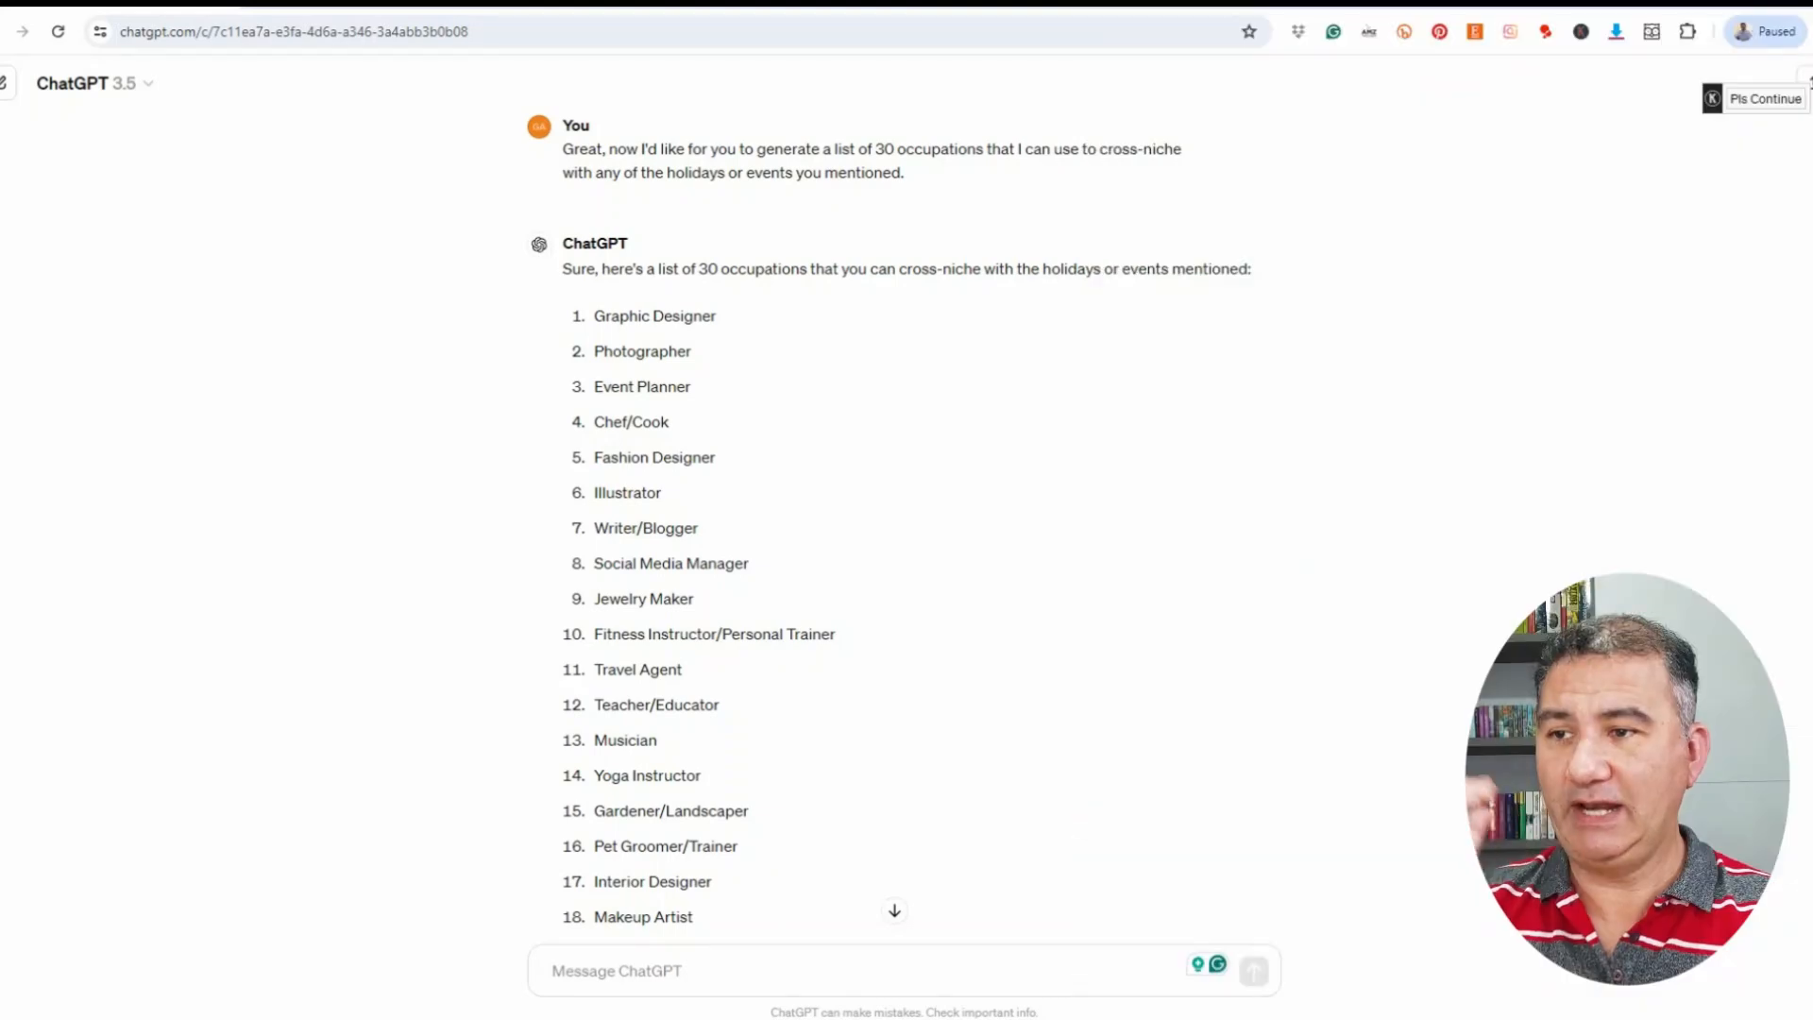
Step: Review the lists of 30 occupations and 30 hobbies for cross-niching, up to the request for hobby titles in capital letters
scroll(887, 520, "down", 3)
scroll(888, 519, "down", 3)
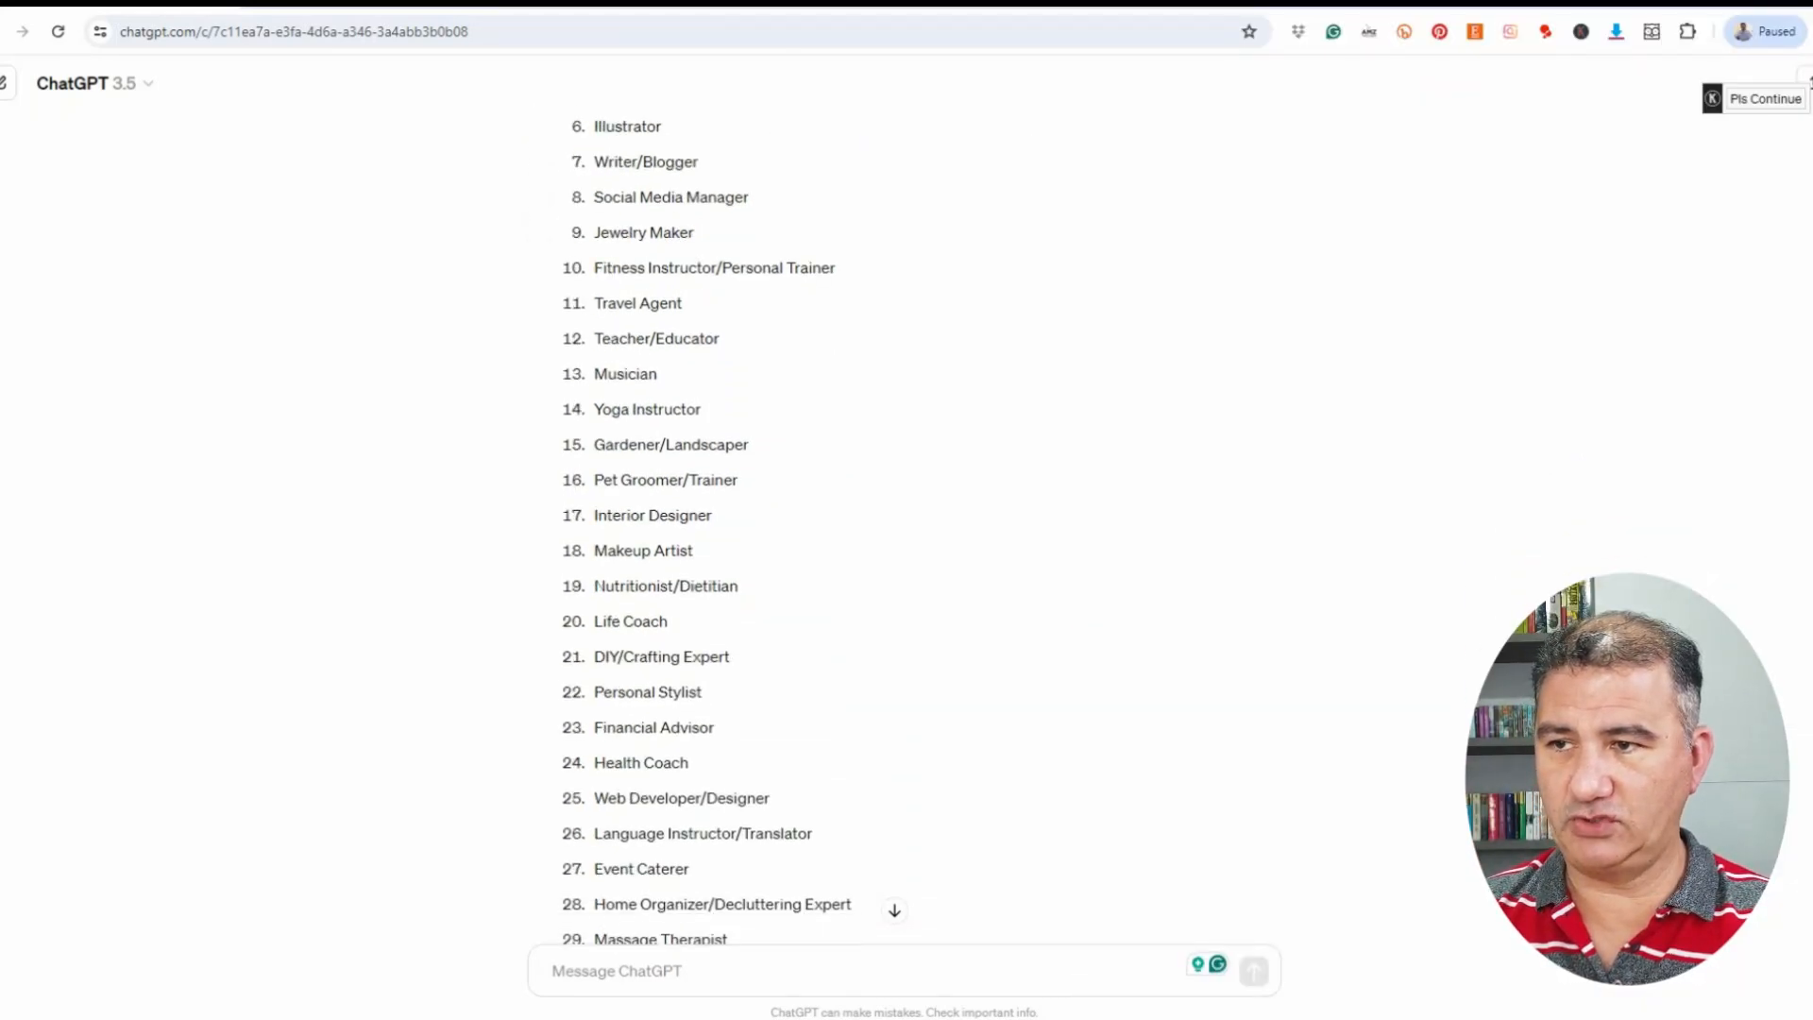
scroll(888, 520, "down", 3)
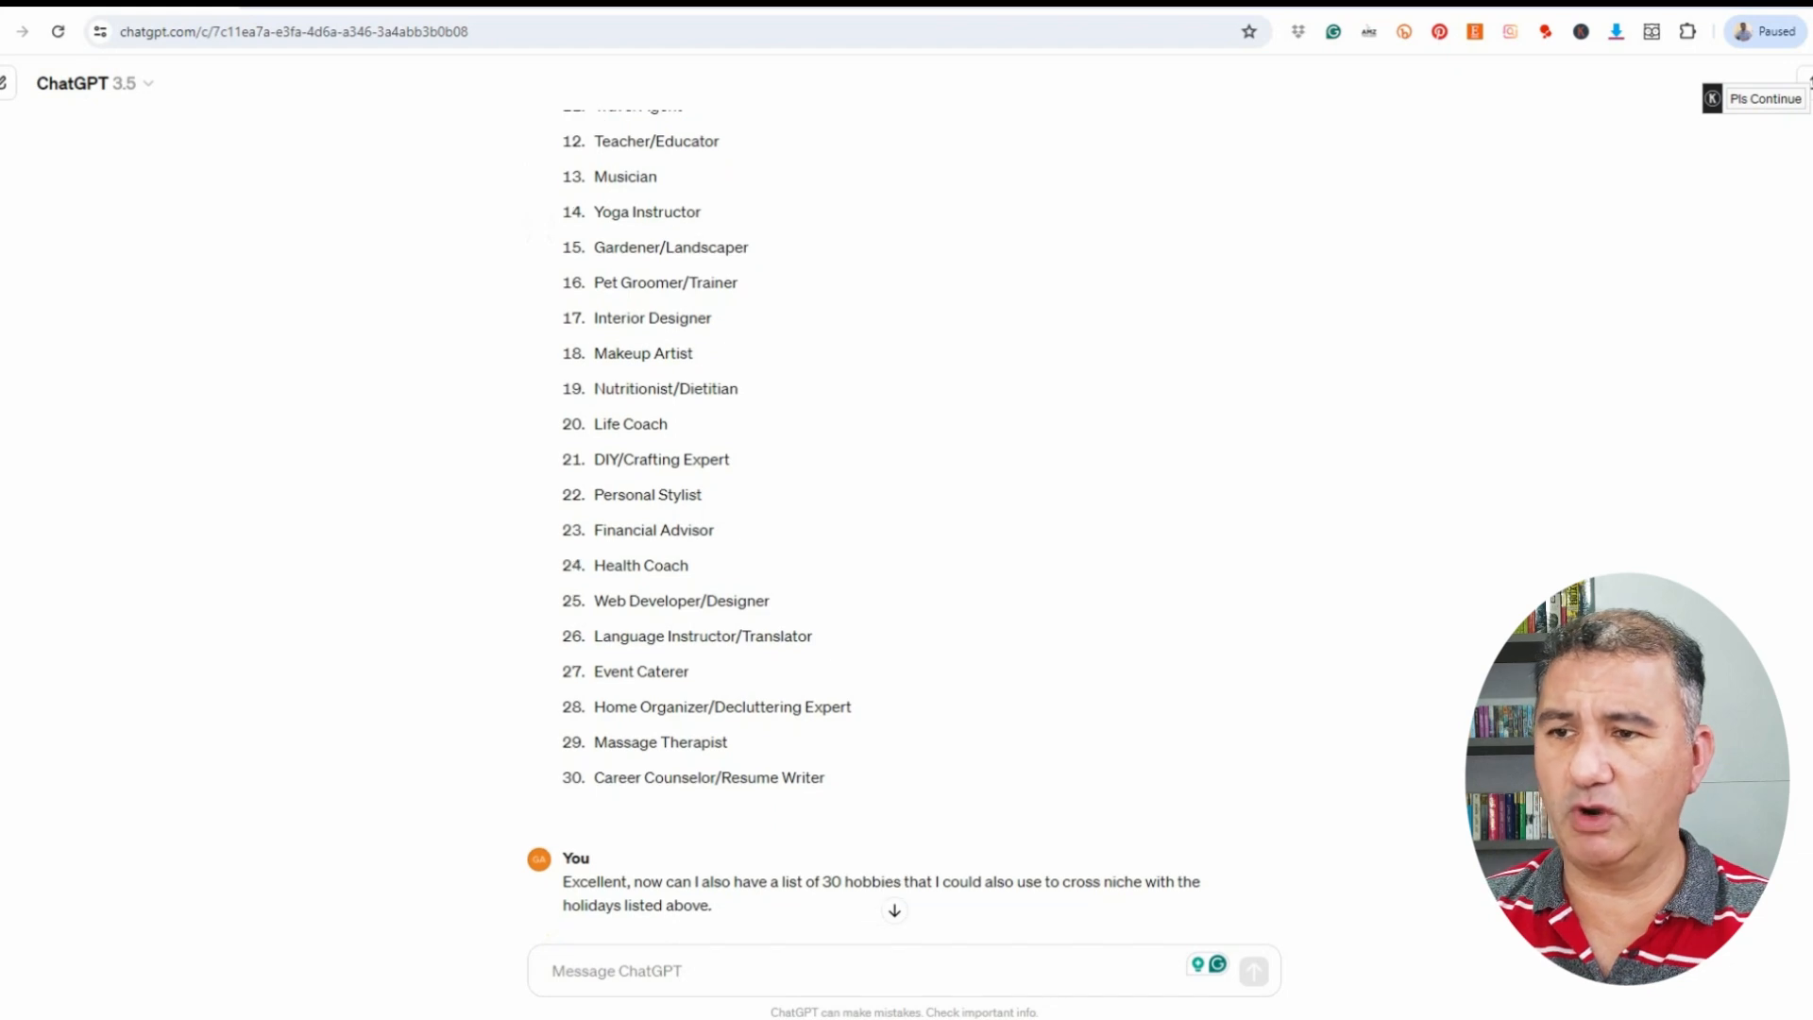
scroll(888, 520, "down", 3)
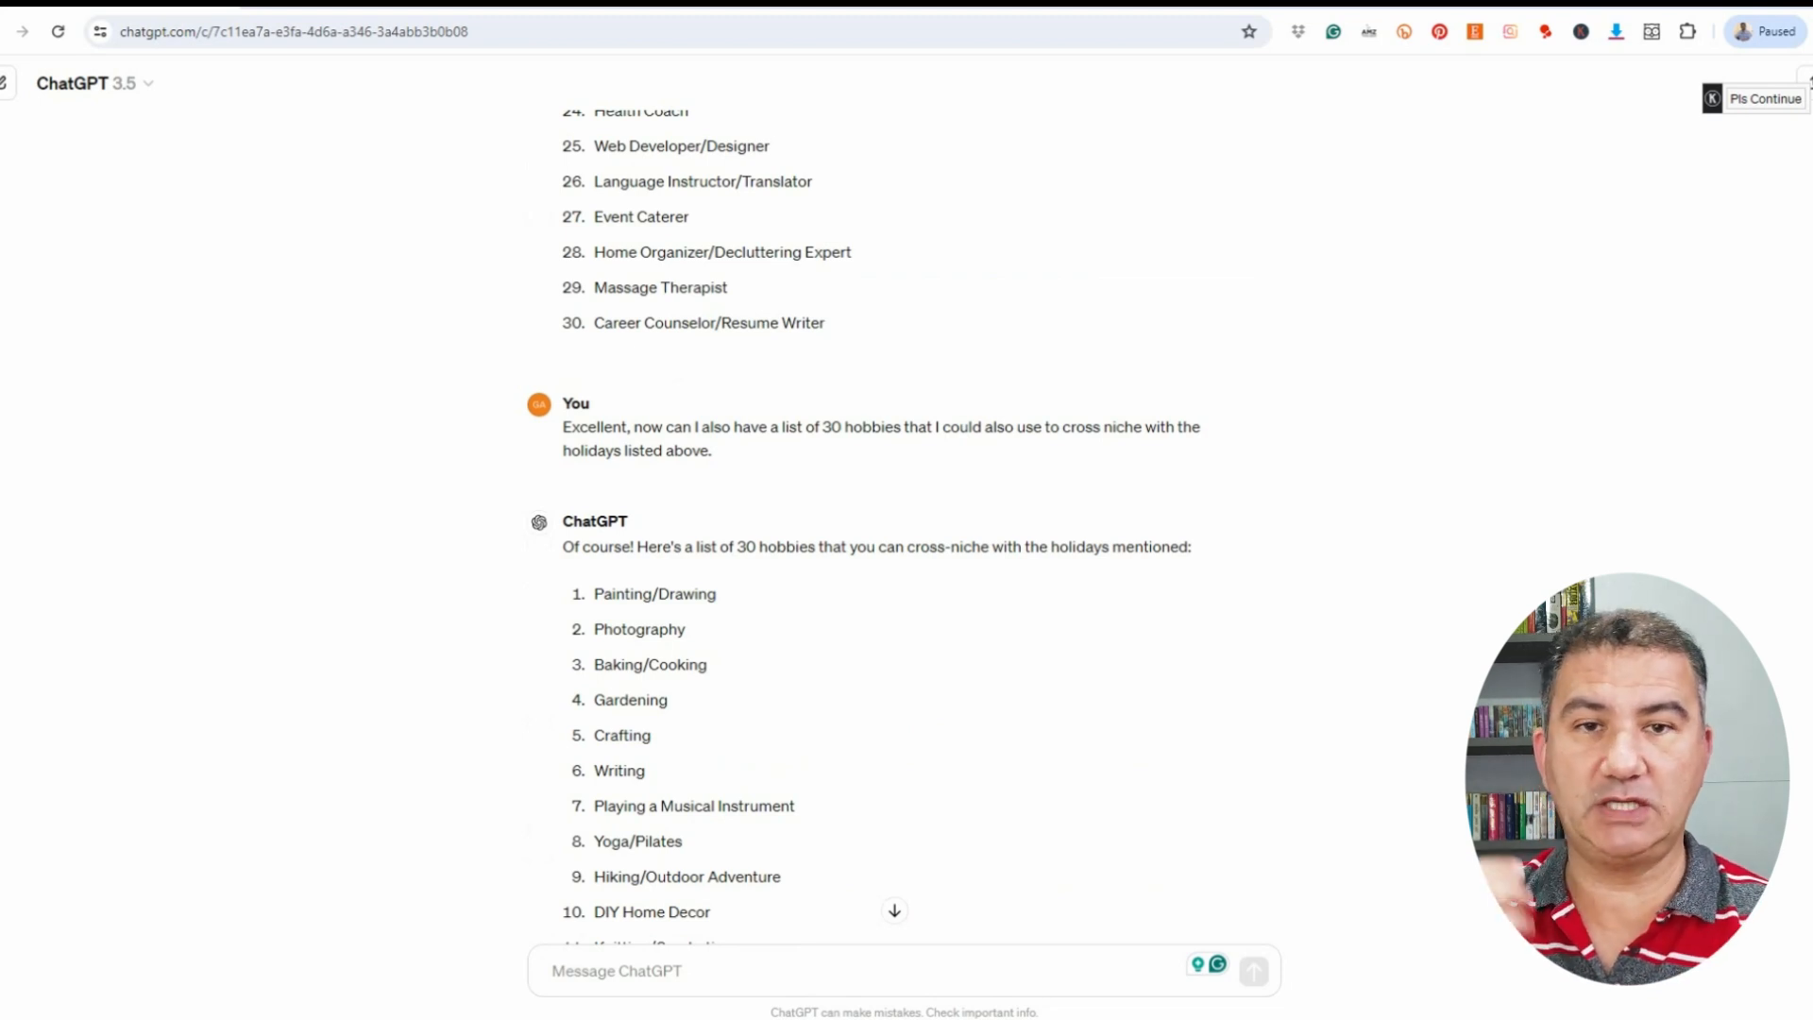
scroll(1737, 460, "down", 6)
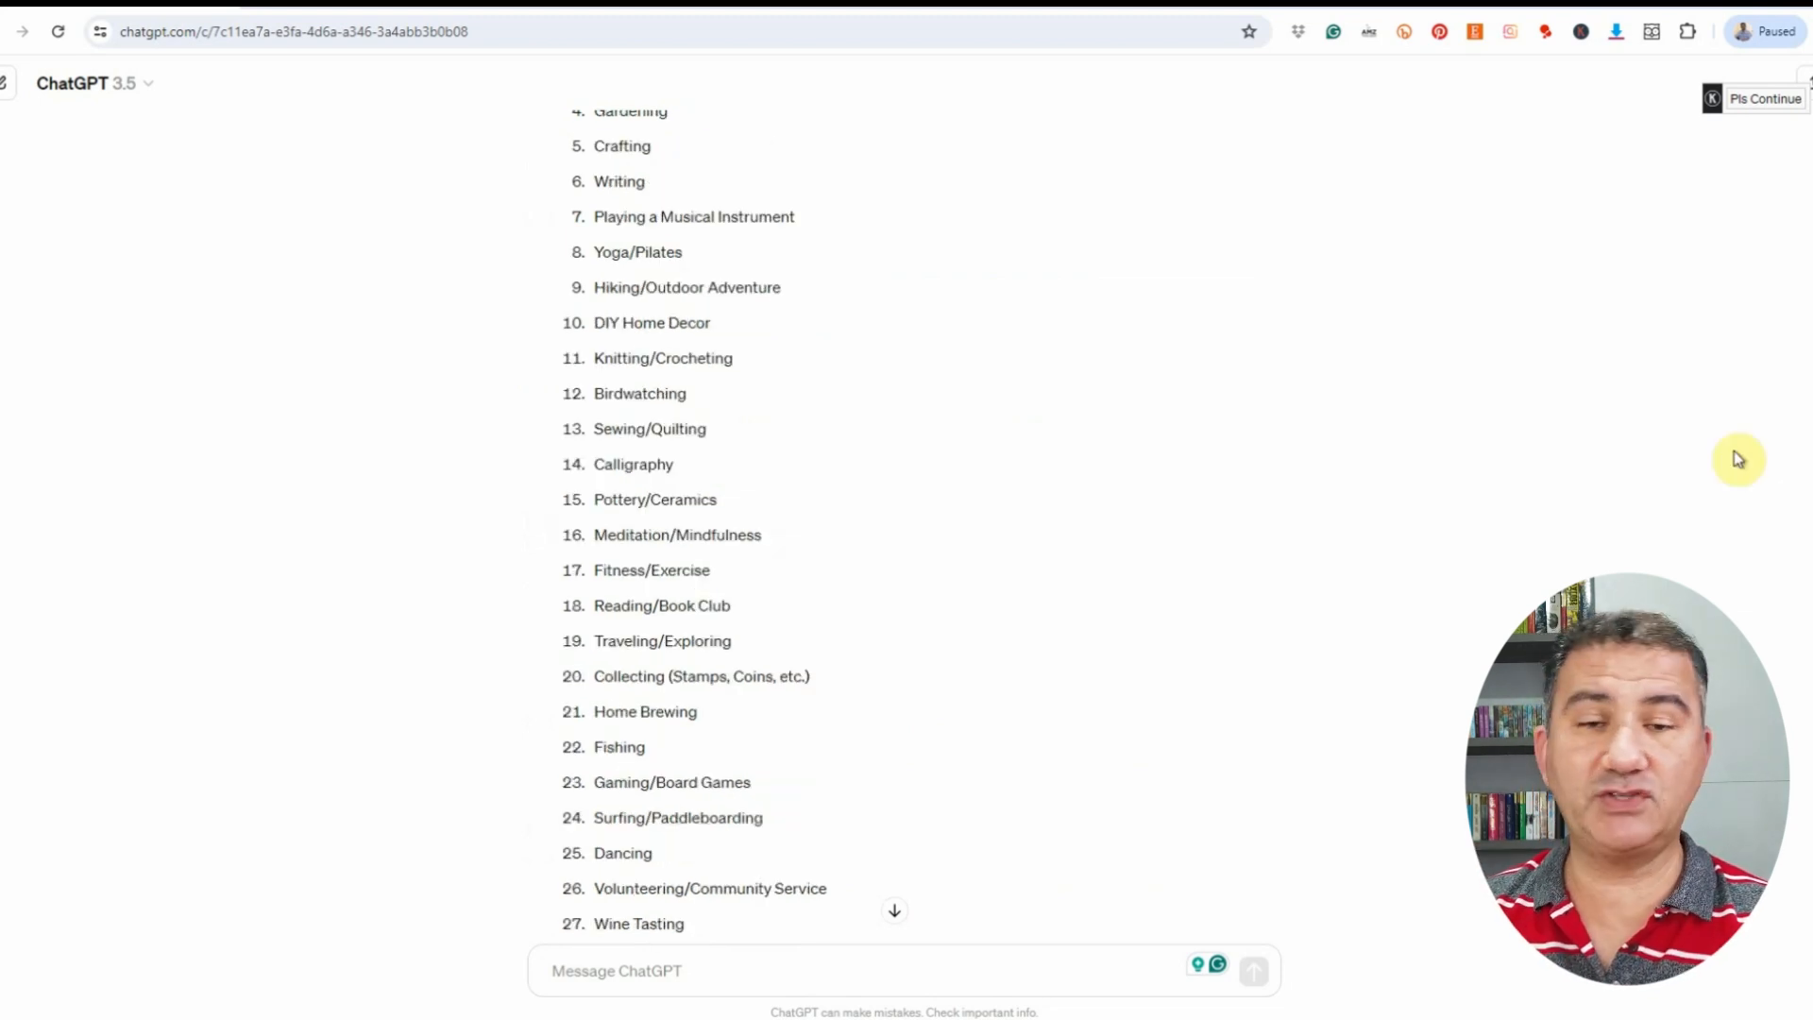
scroll(1737, 460, "down", 3)
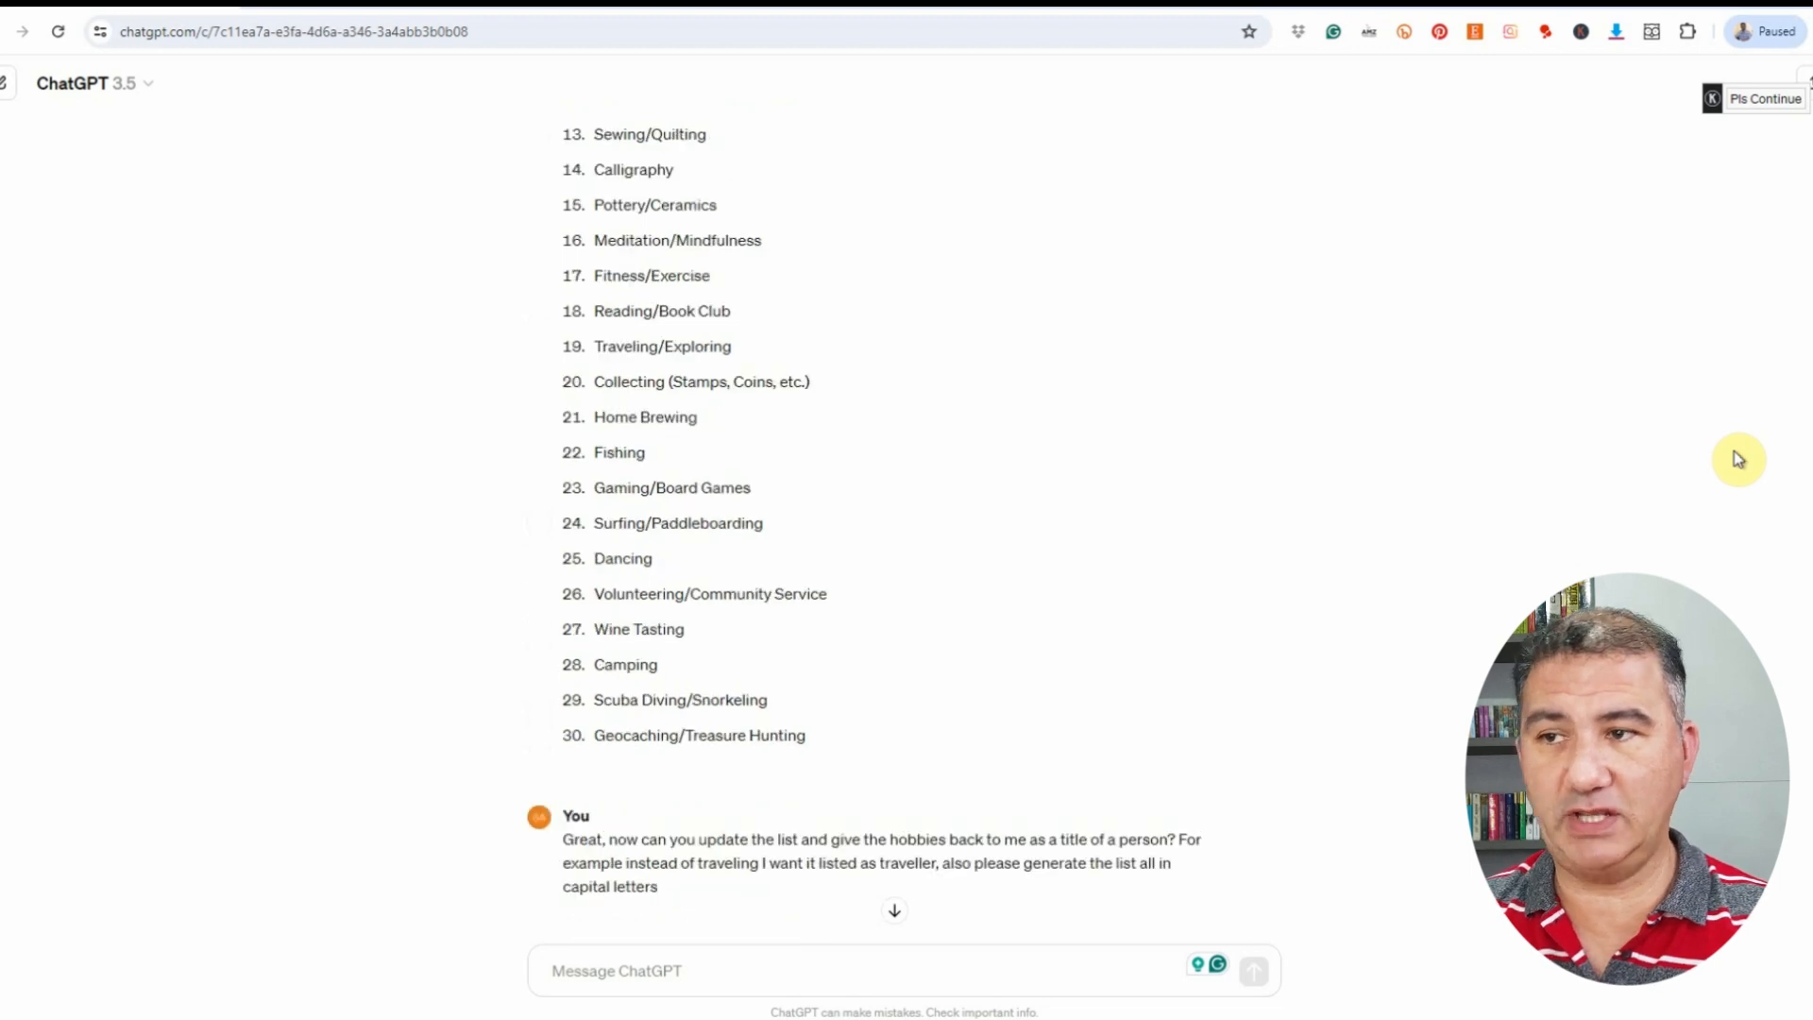
scroll(1737, 460, "down", 1)
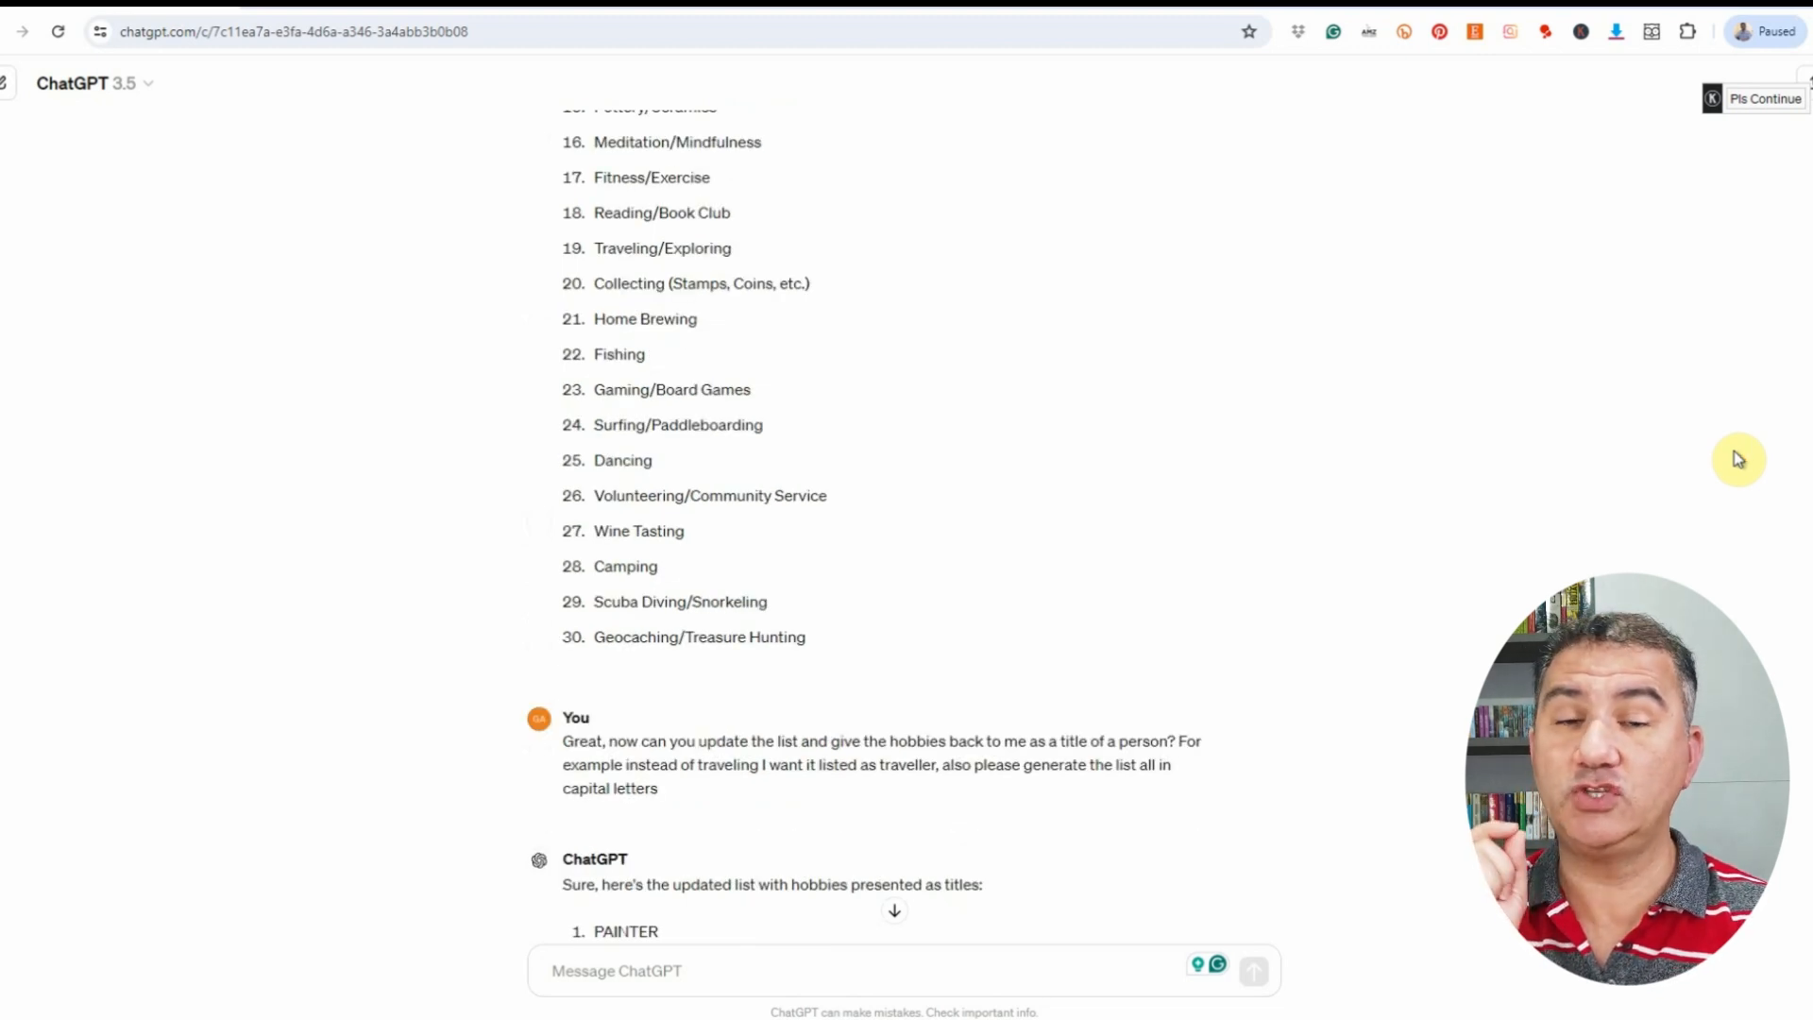
scroll(1738, 460, "down", 2)
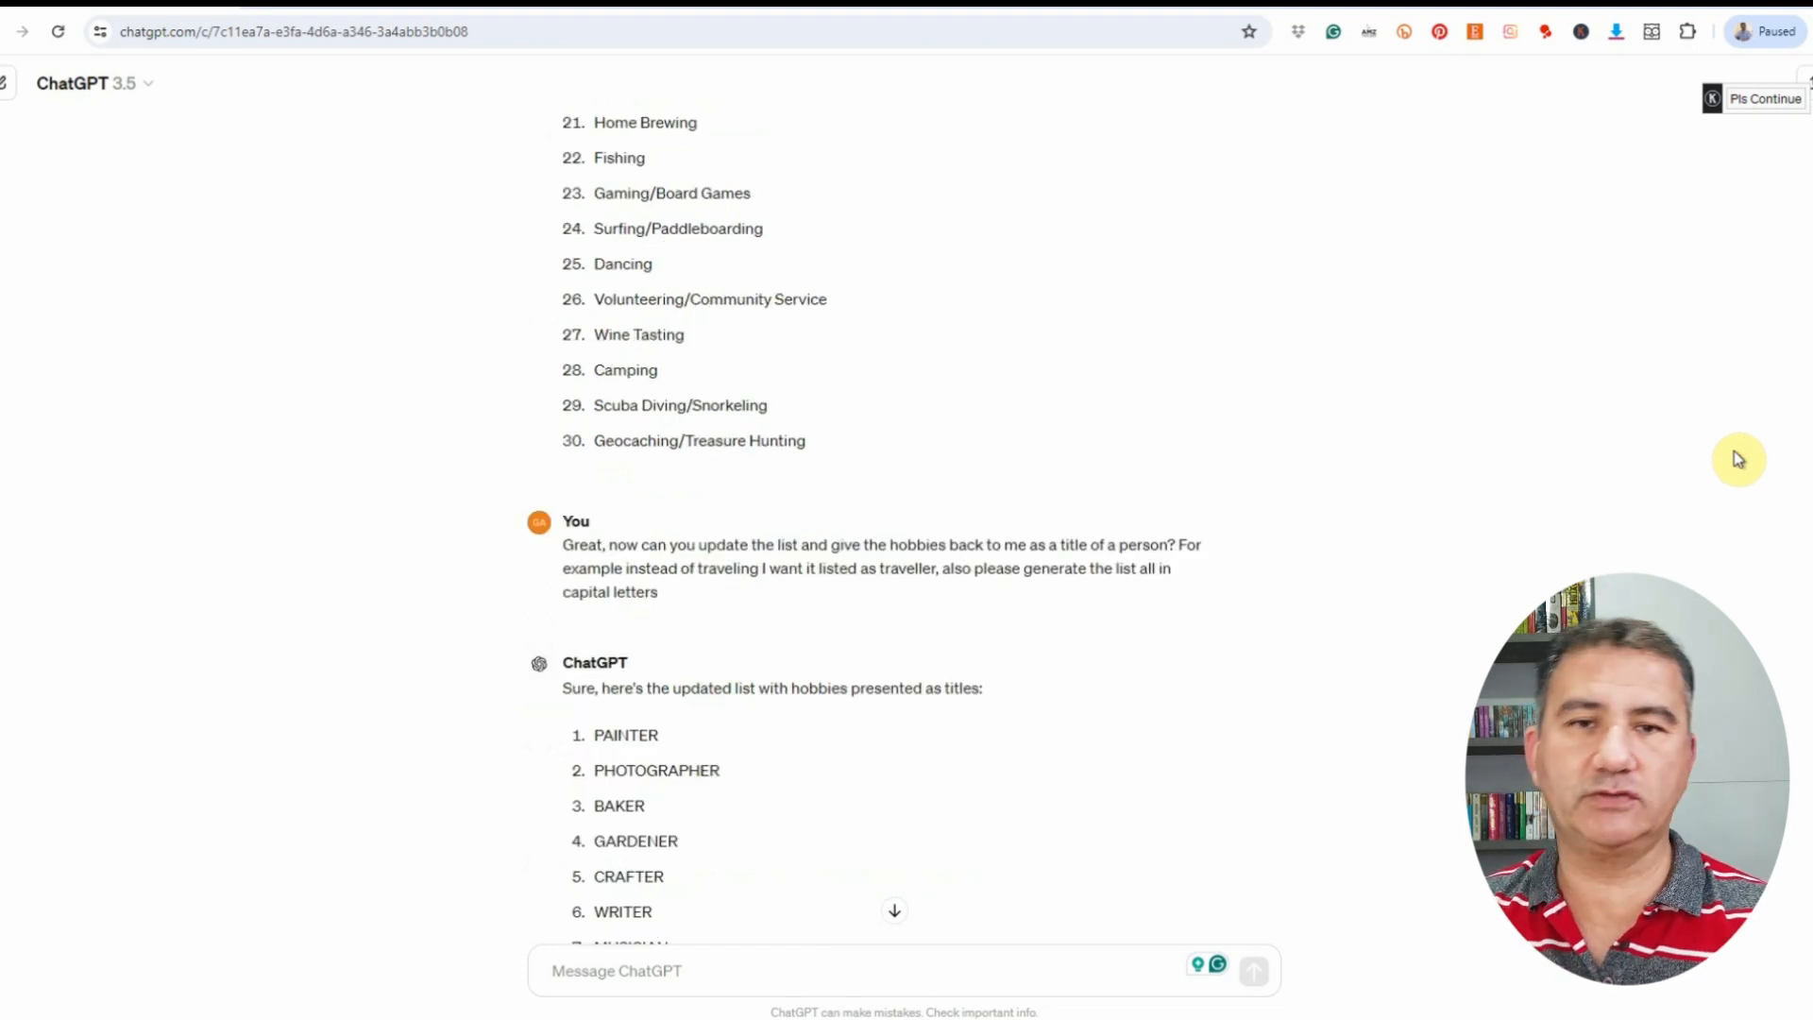
Step: Review the Independence Day text options and highlight the phrase "Red, White & Boom"
scroll(1737, 460, "down", 11)
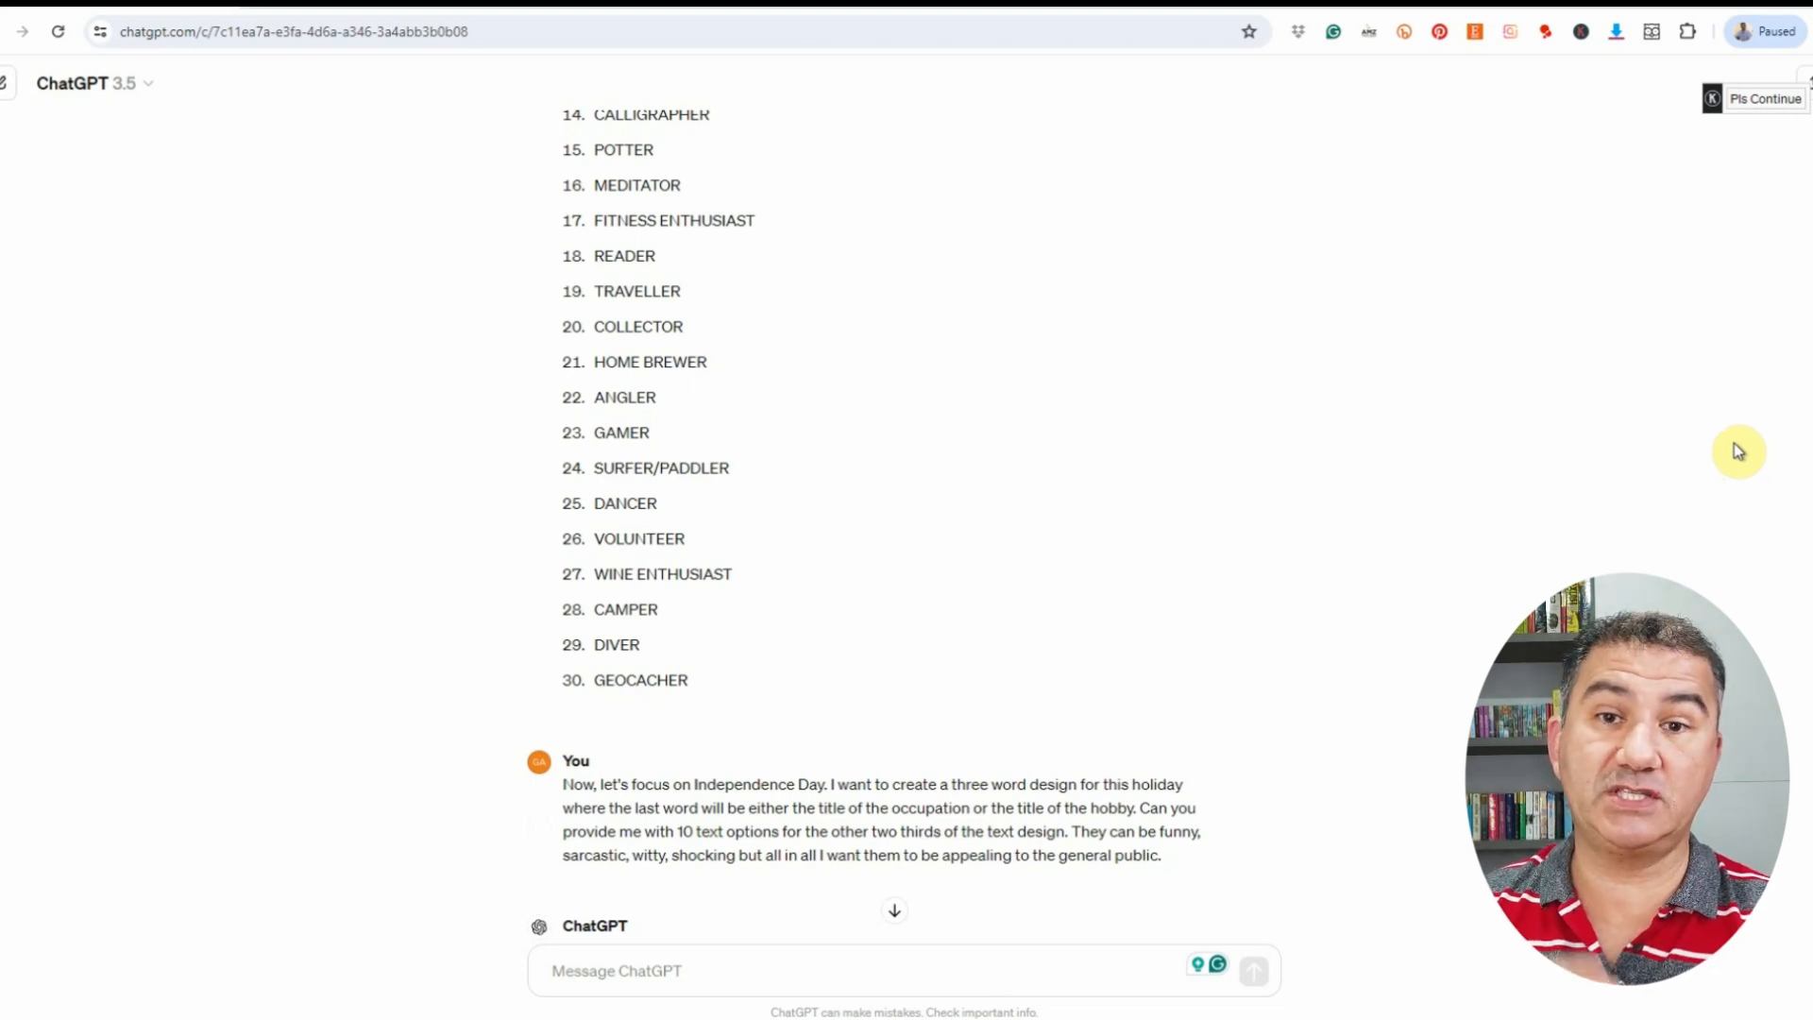
scroll(1745, 444, "down", 5)
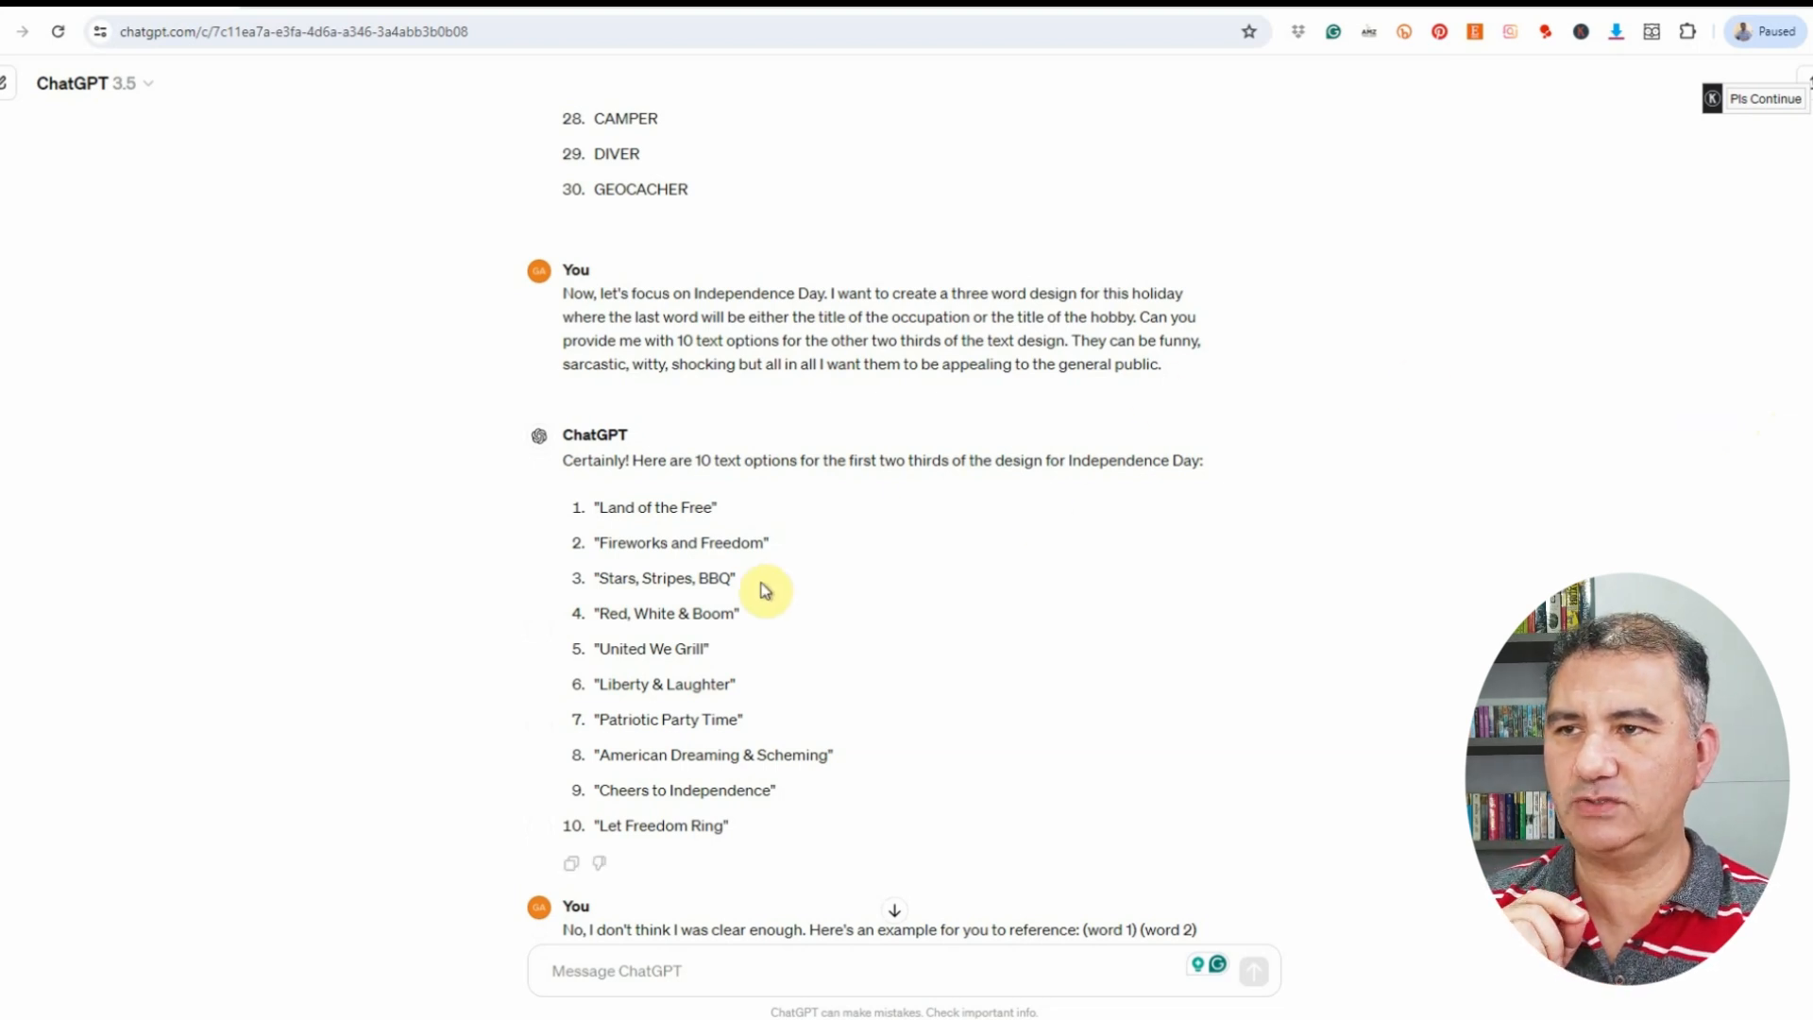
left_click_drag(755, 626, 596, 621)
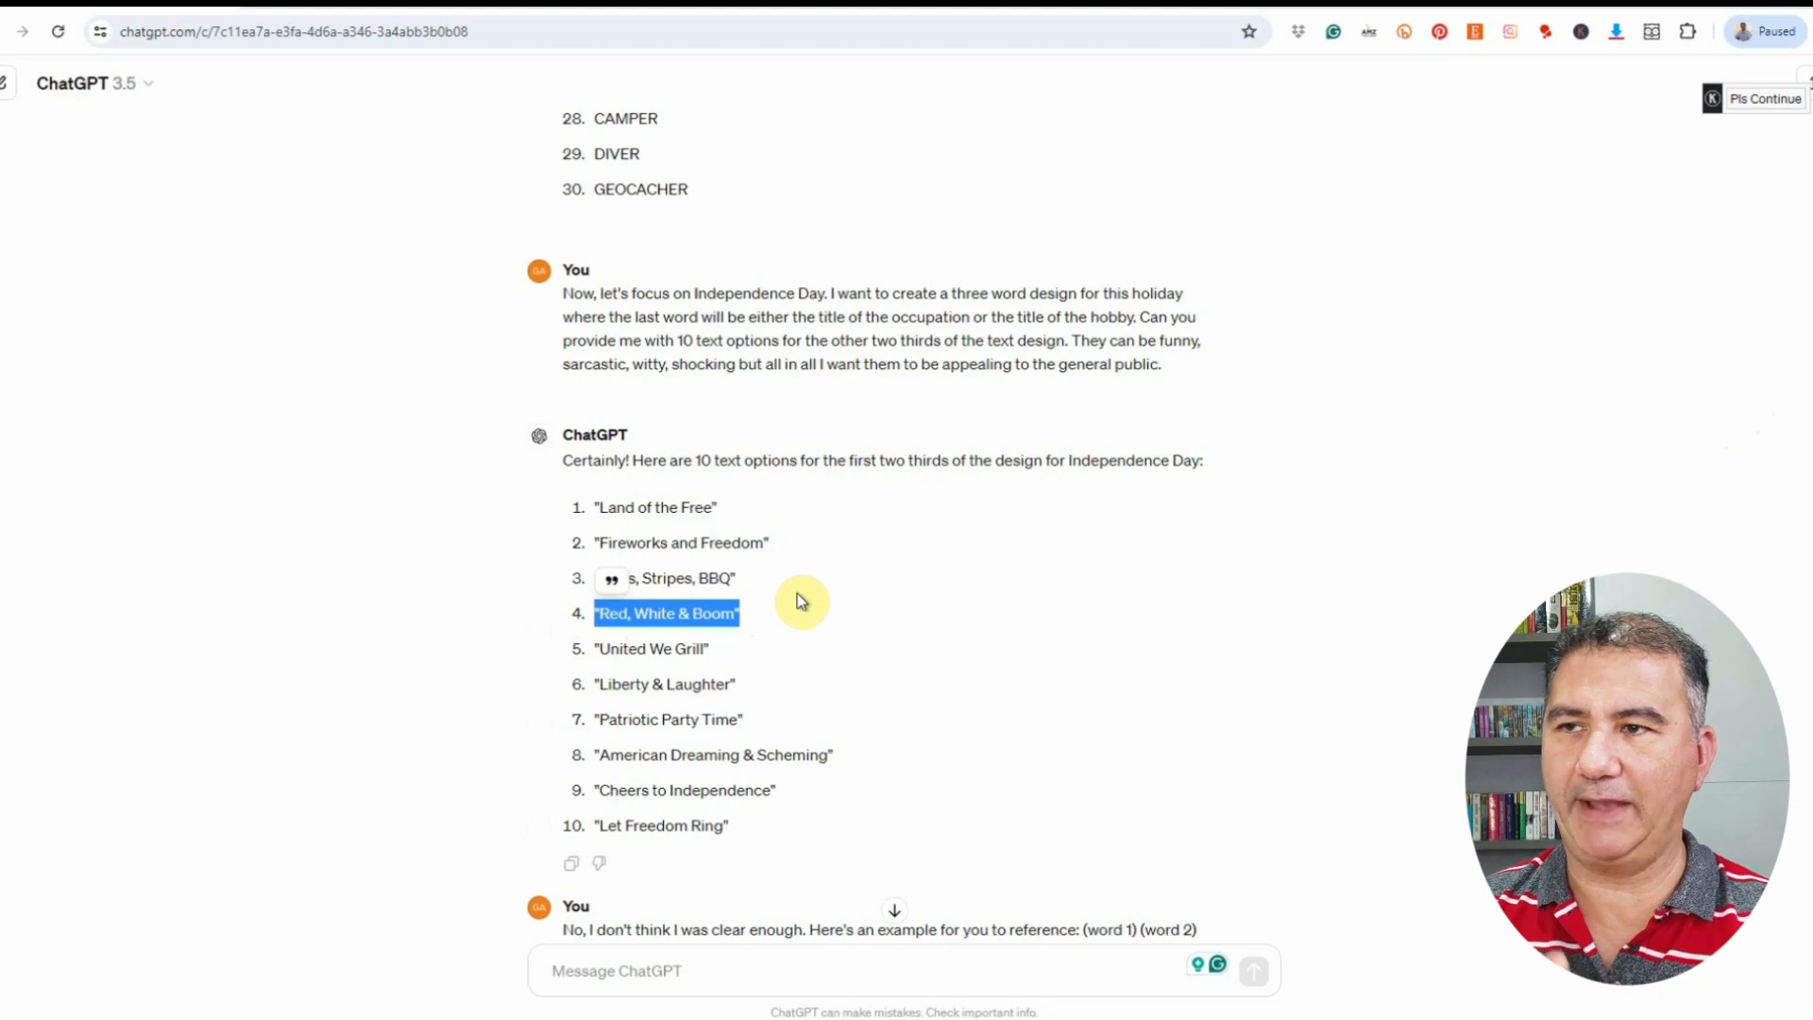
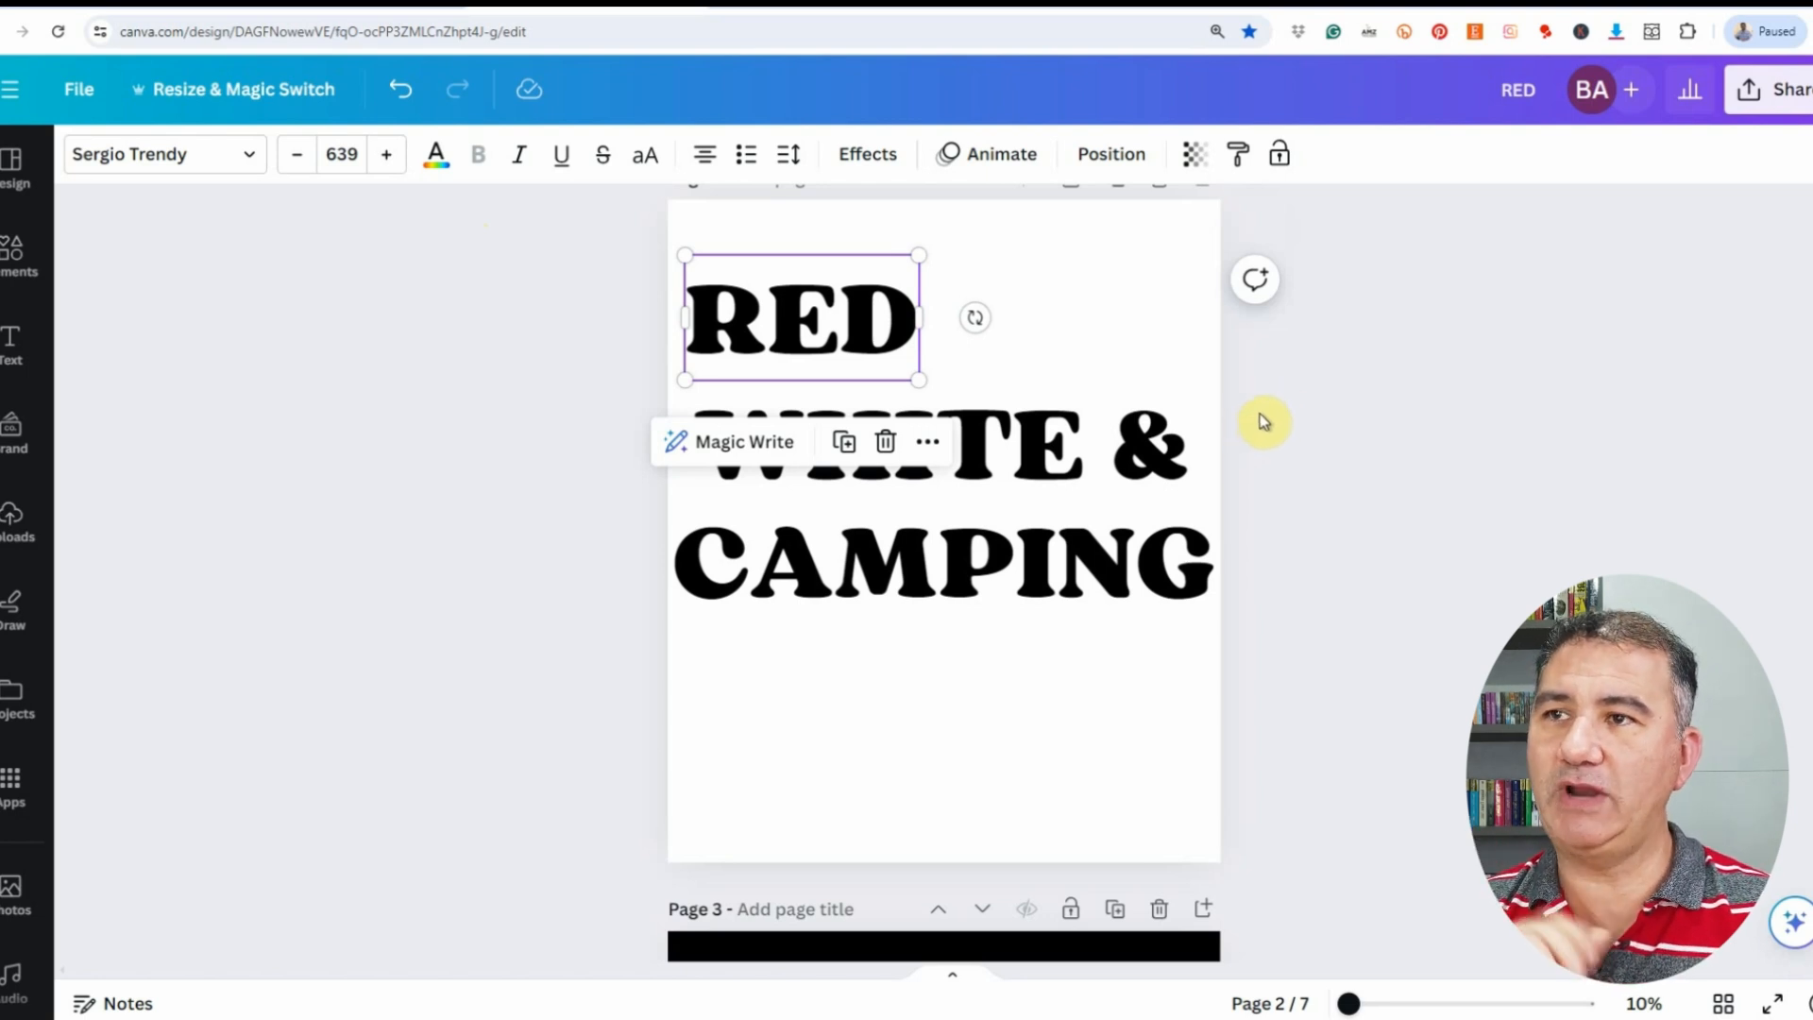
Step: In Canva, compare the plain RED WHITE & CAMPING text on page 2 with the colored, curved version on page 3
left_click(1388, 462)
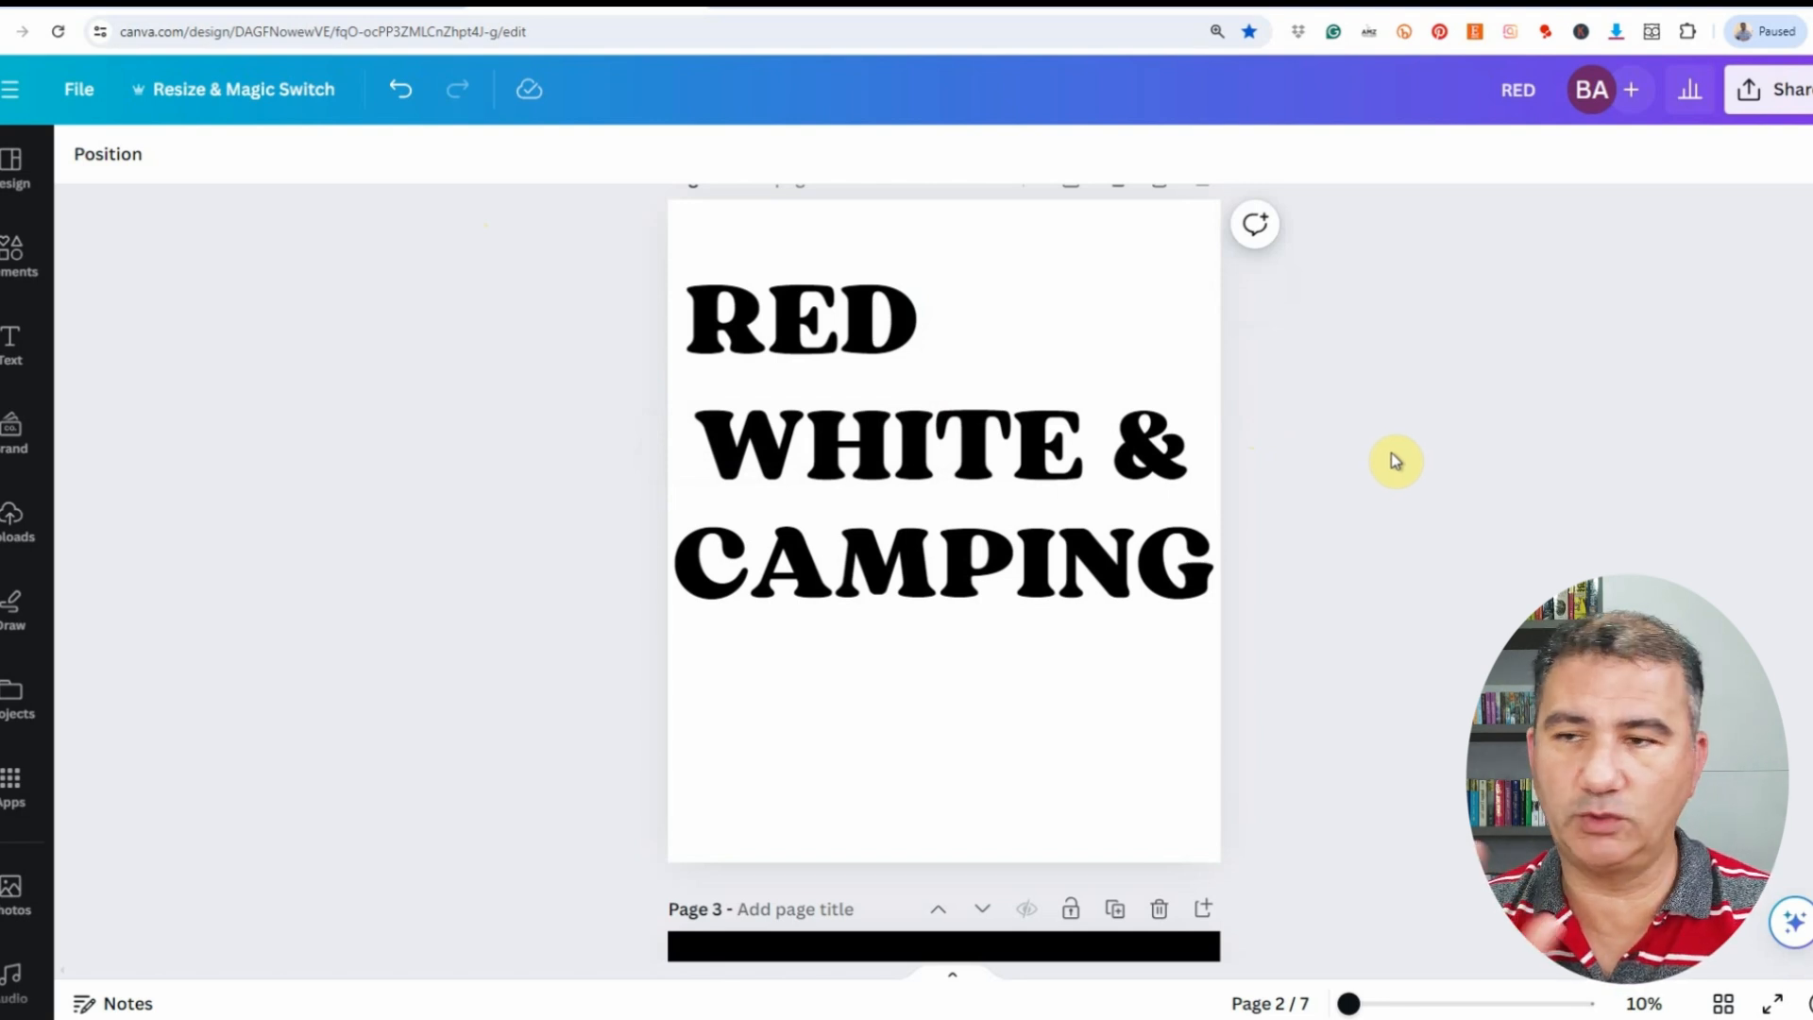
scroll(1390, 463, "down", 6)
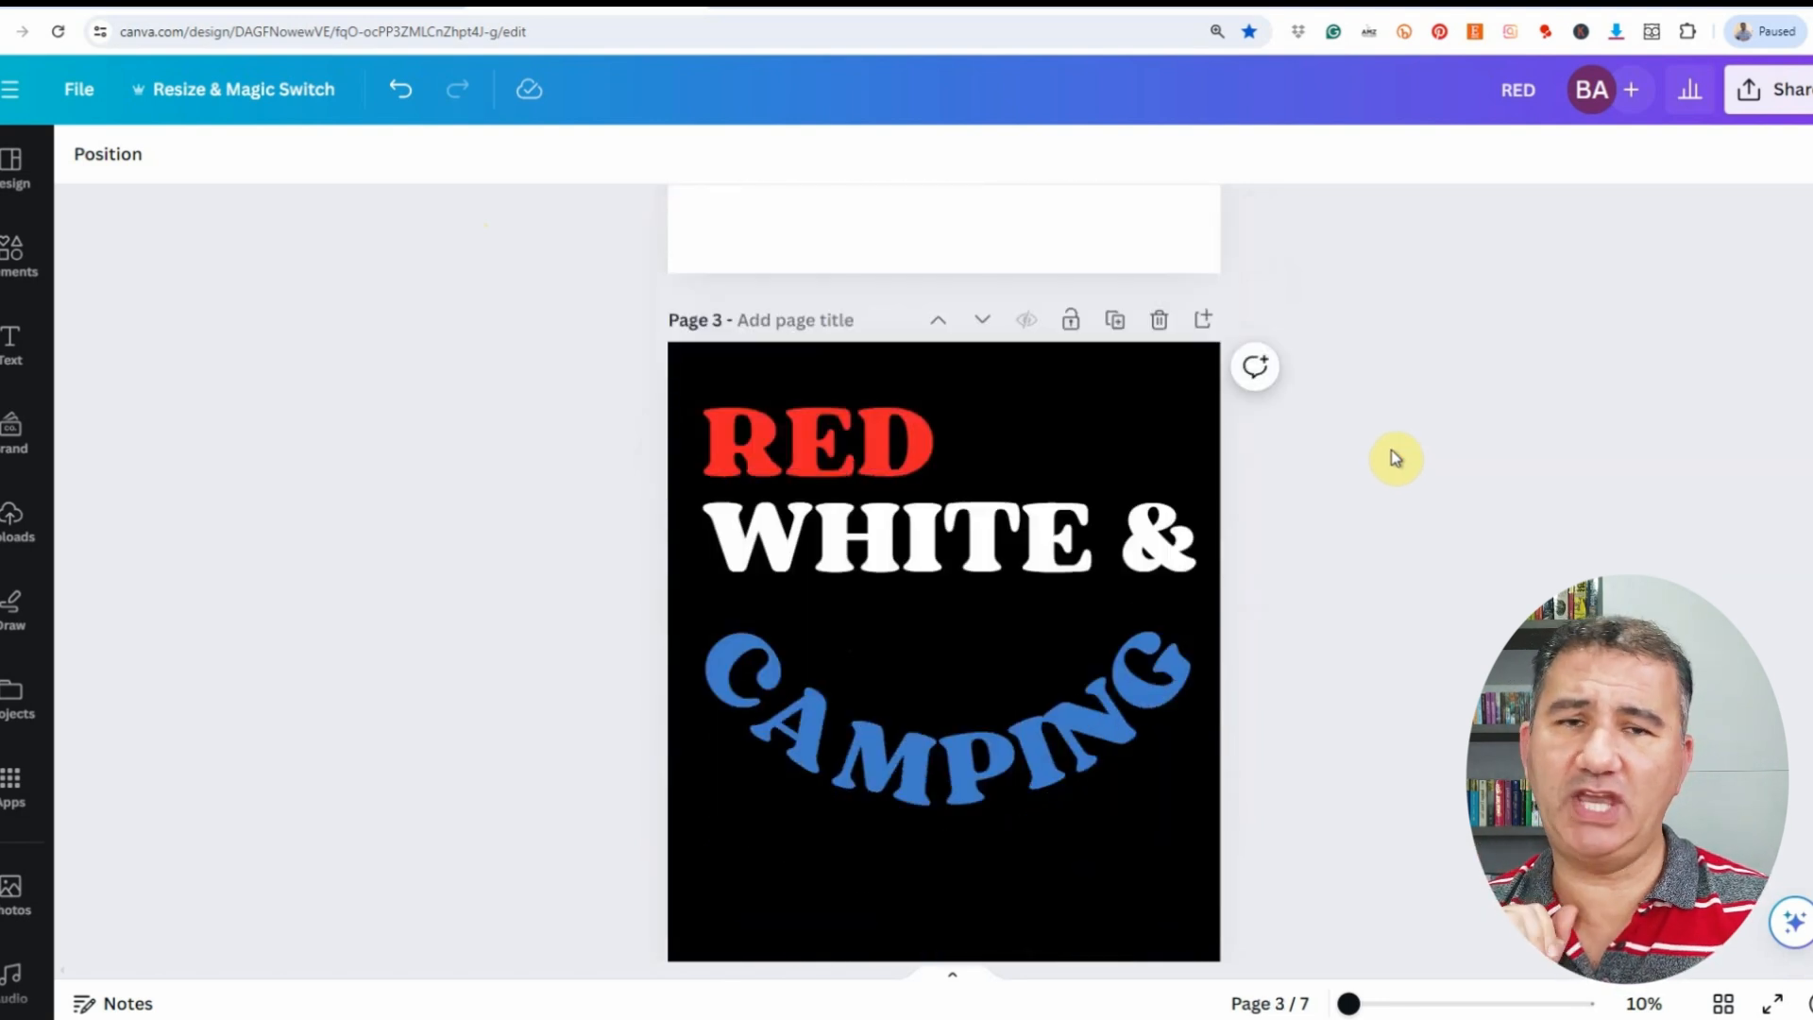
scroll(1396, 458, "down", 2)
scroll(1395, 458, "up", 1)
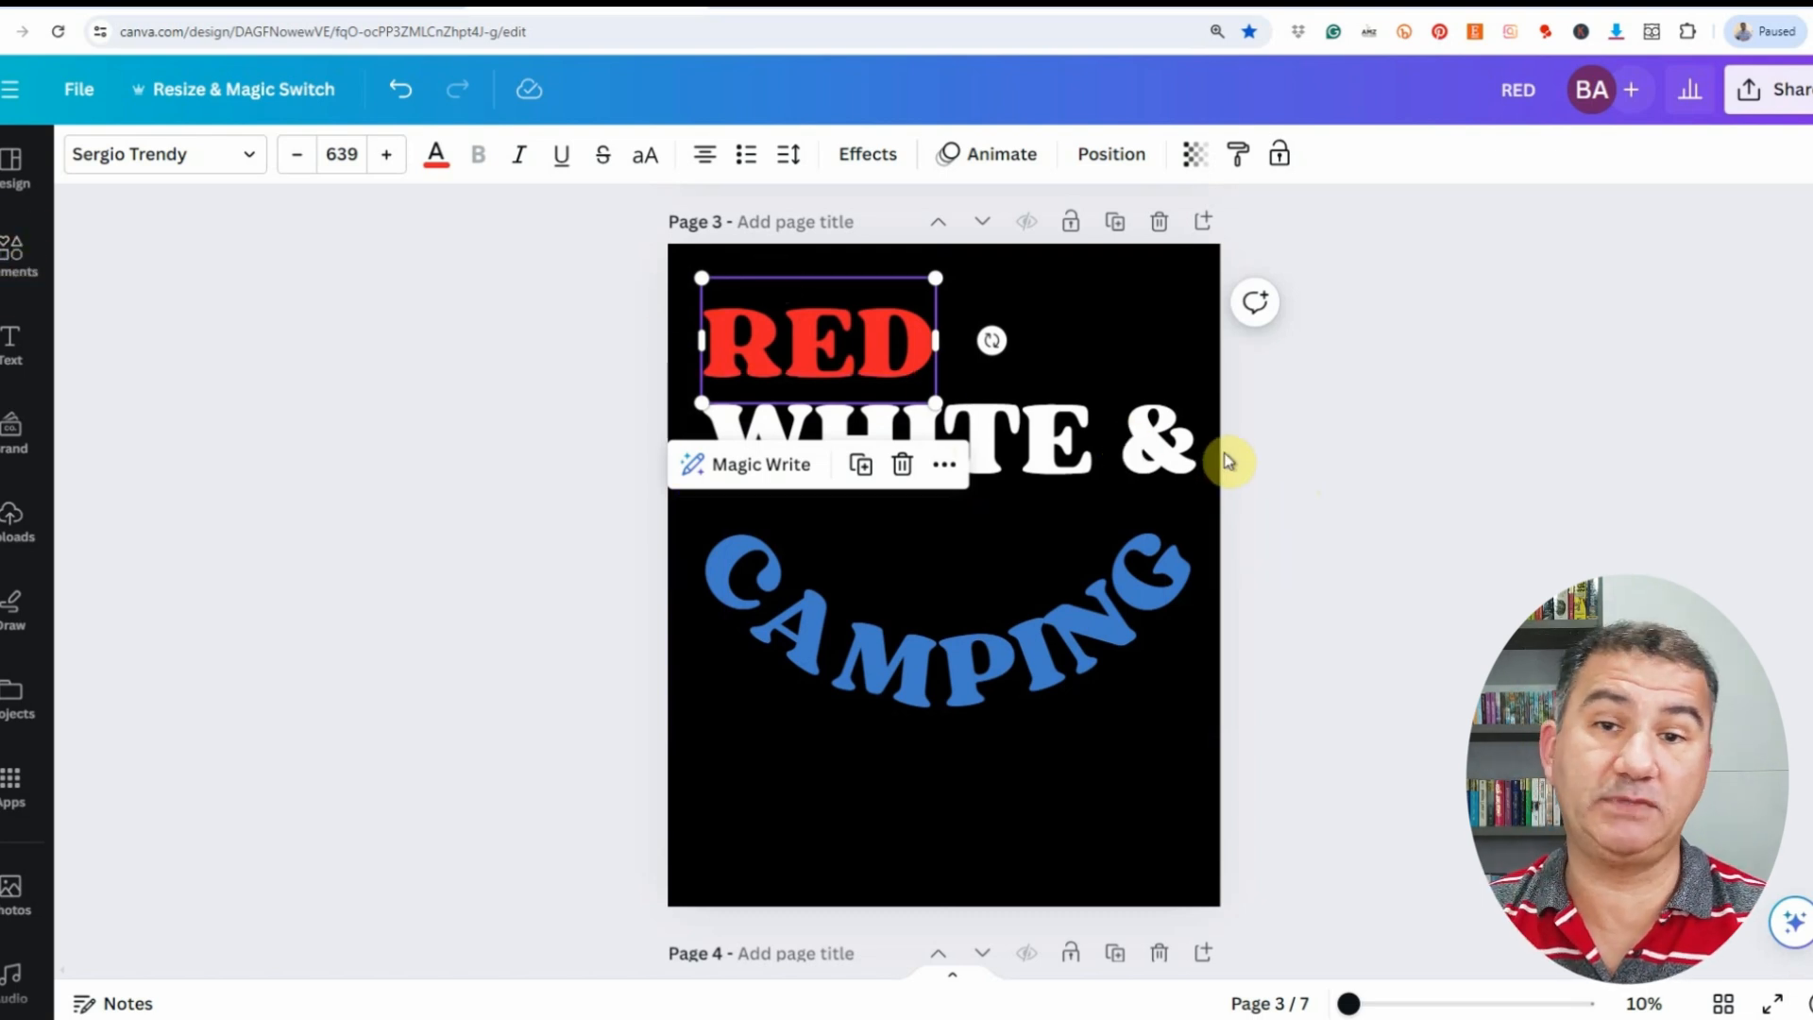
Step: Search the design elements for "fourth of july", show all matching graphics, and look over the star and firework artwork
left_click(16, 250)
left_click(196, 168)
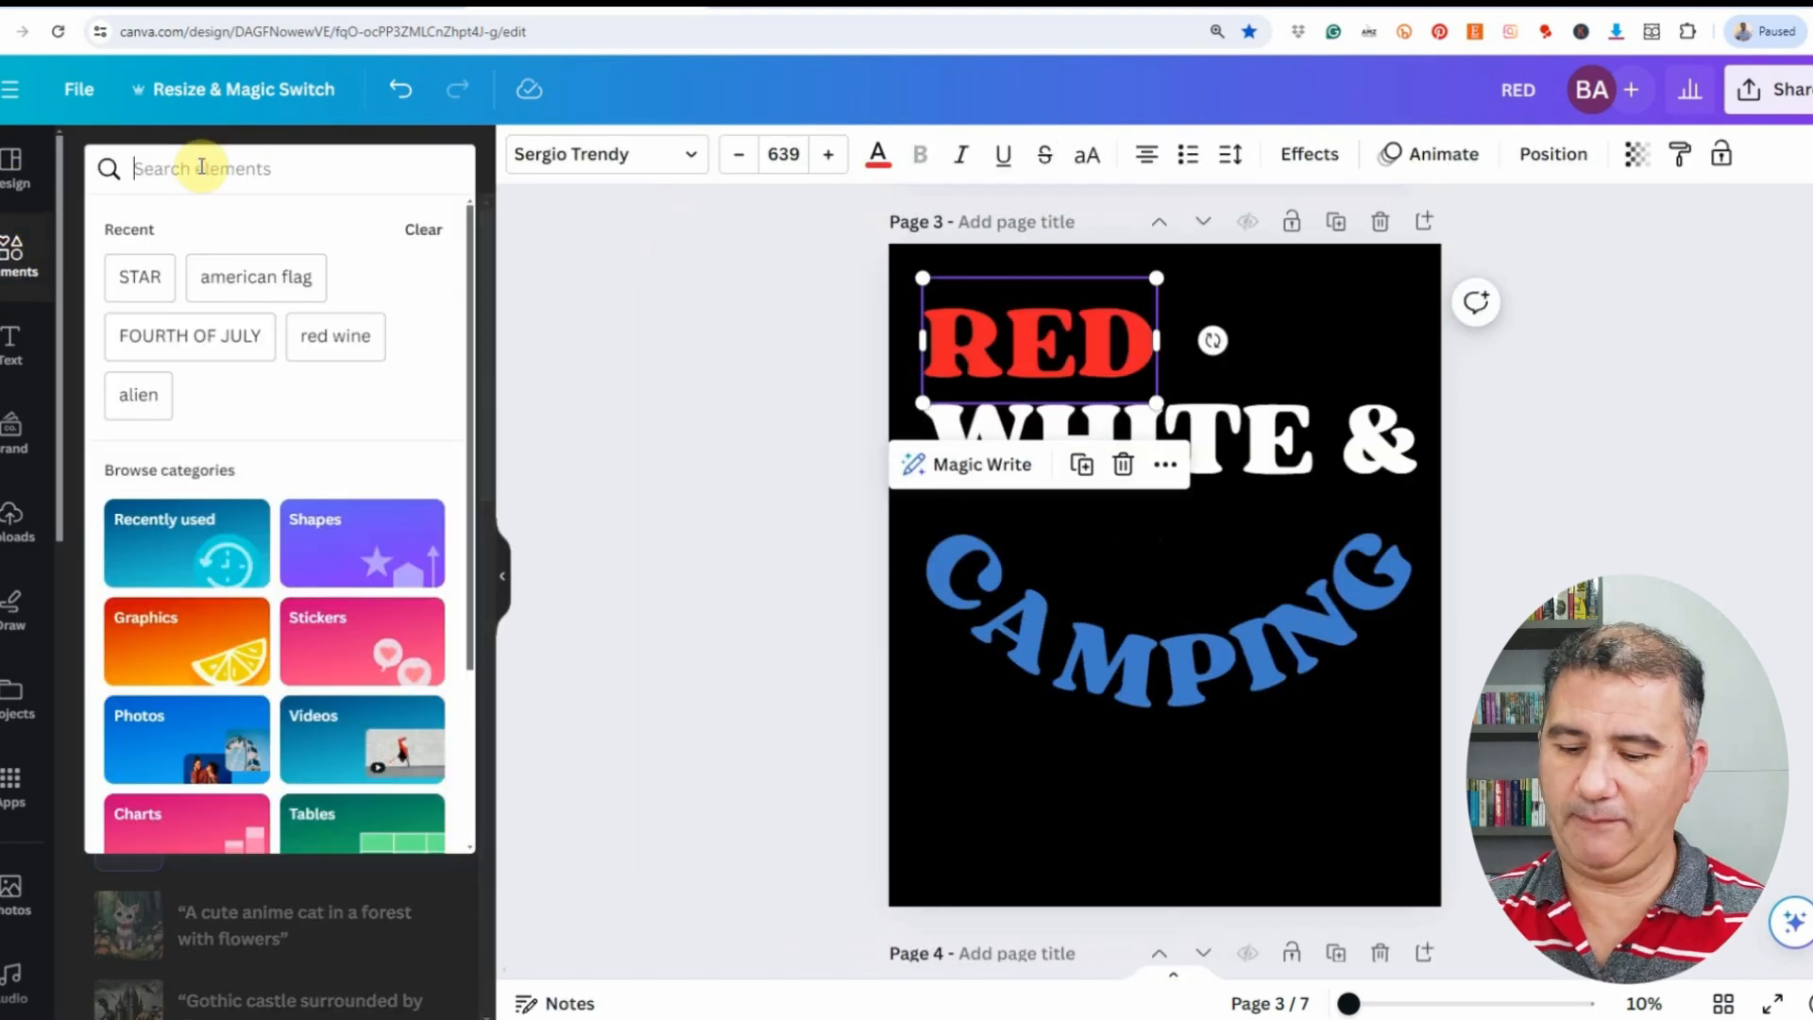
type("fourth of july6")
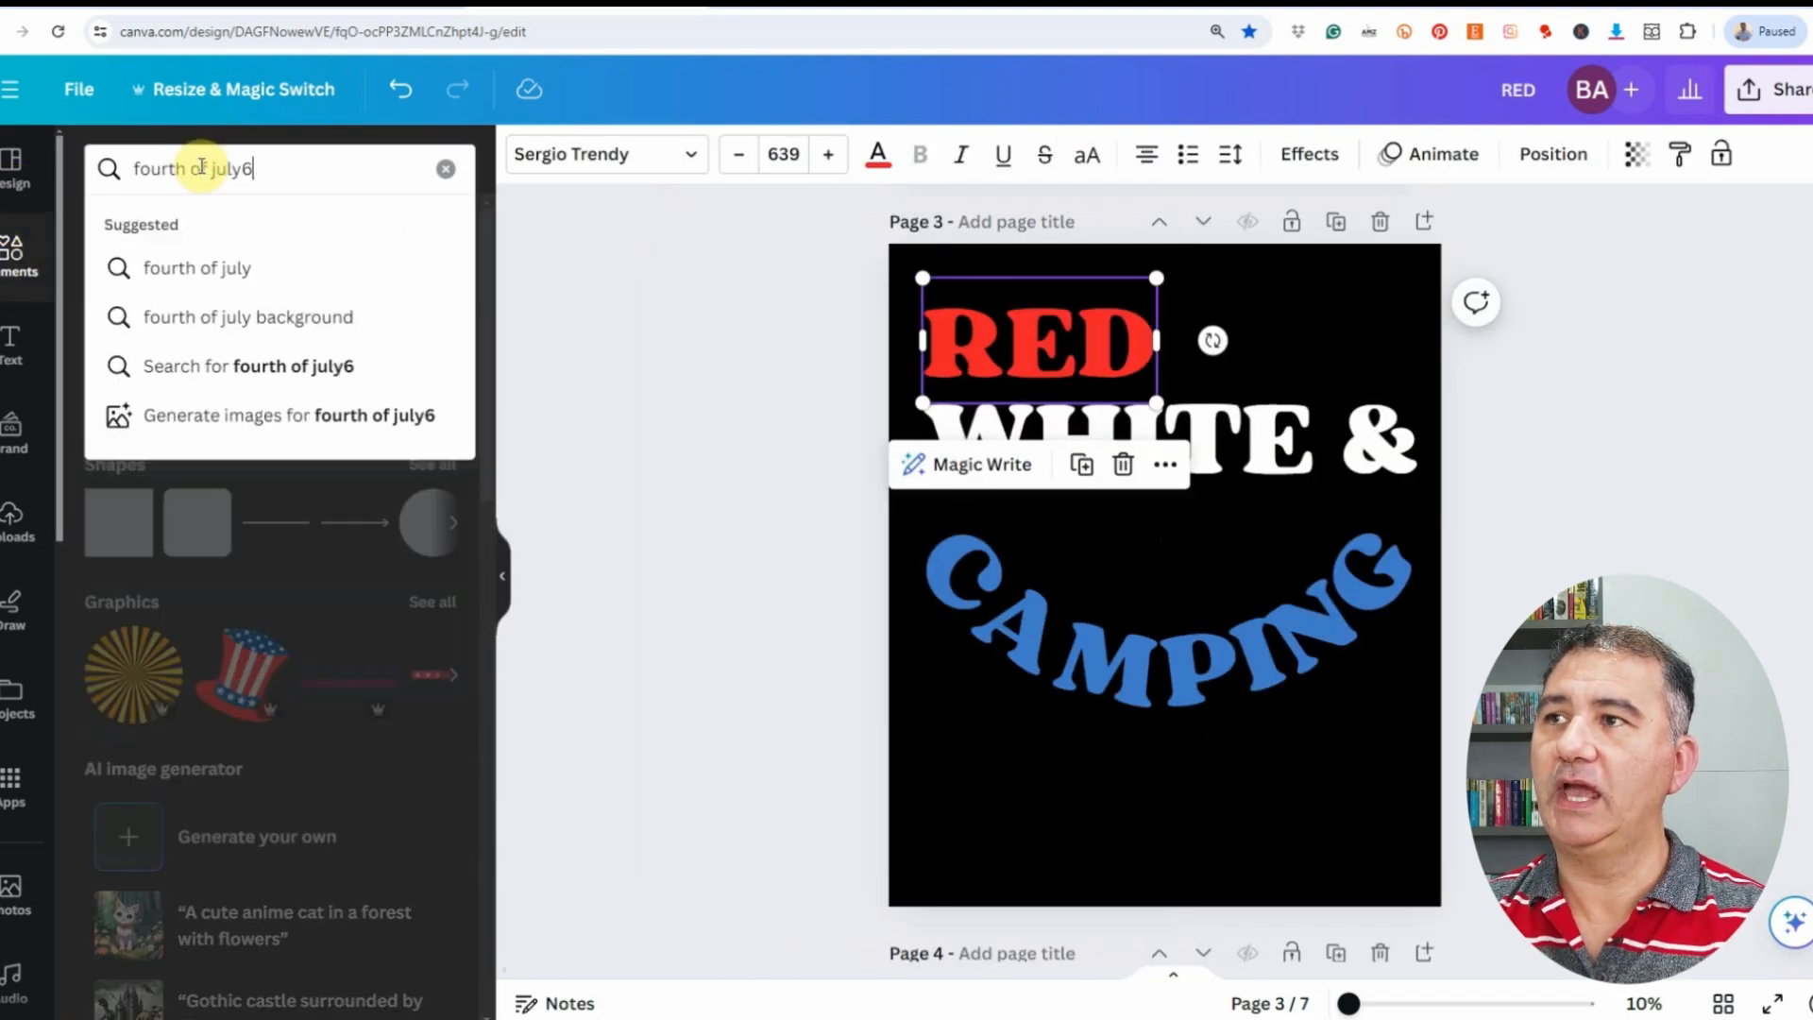
key("BackSpace")
key("Return")
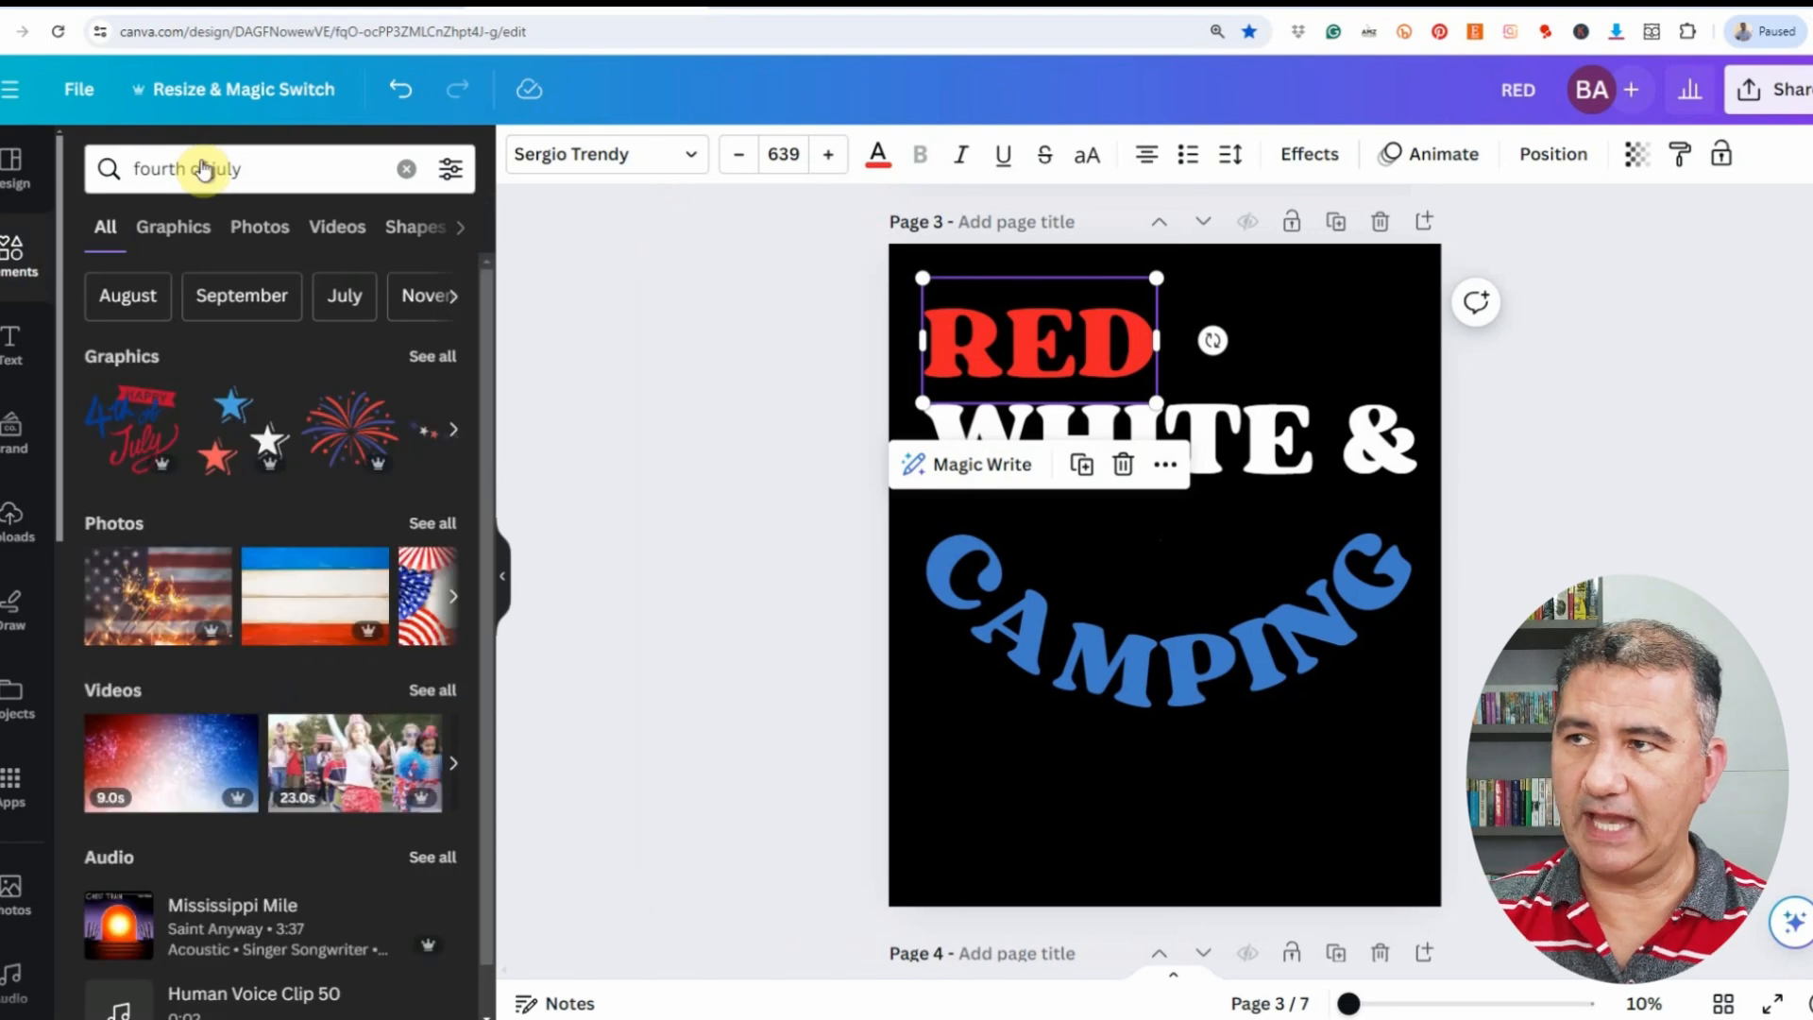
left_click(415, 364)
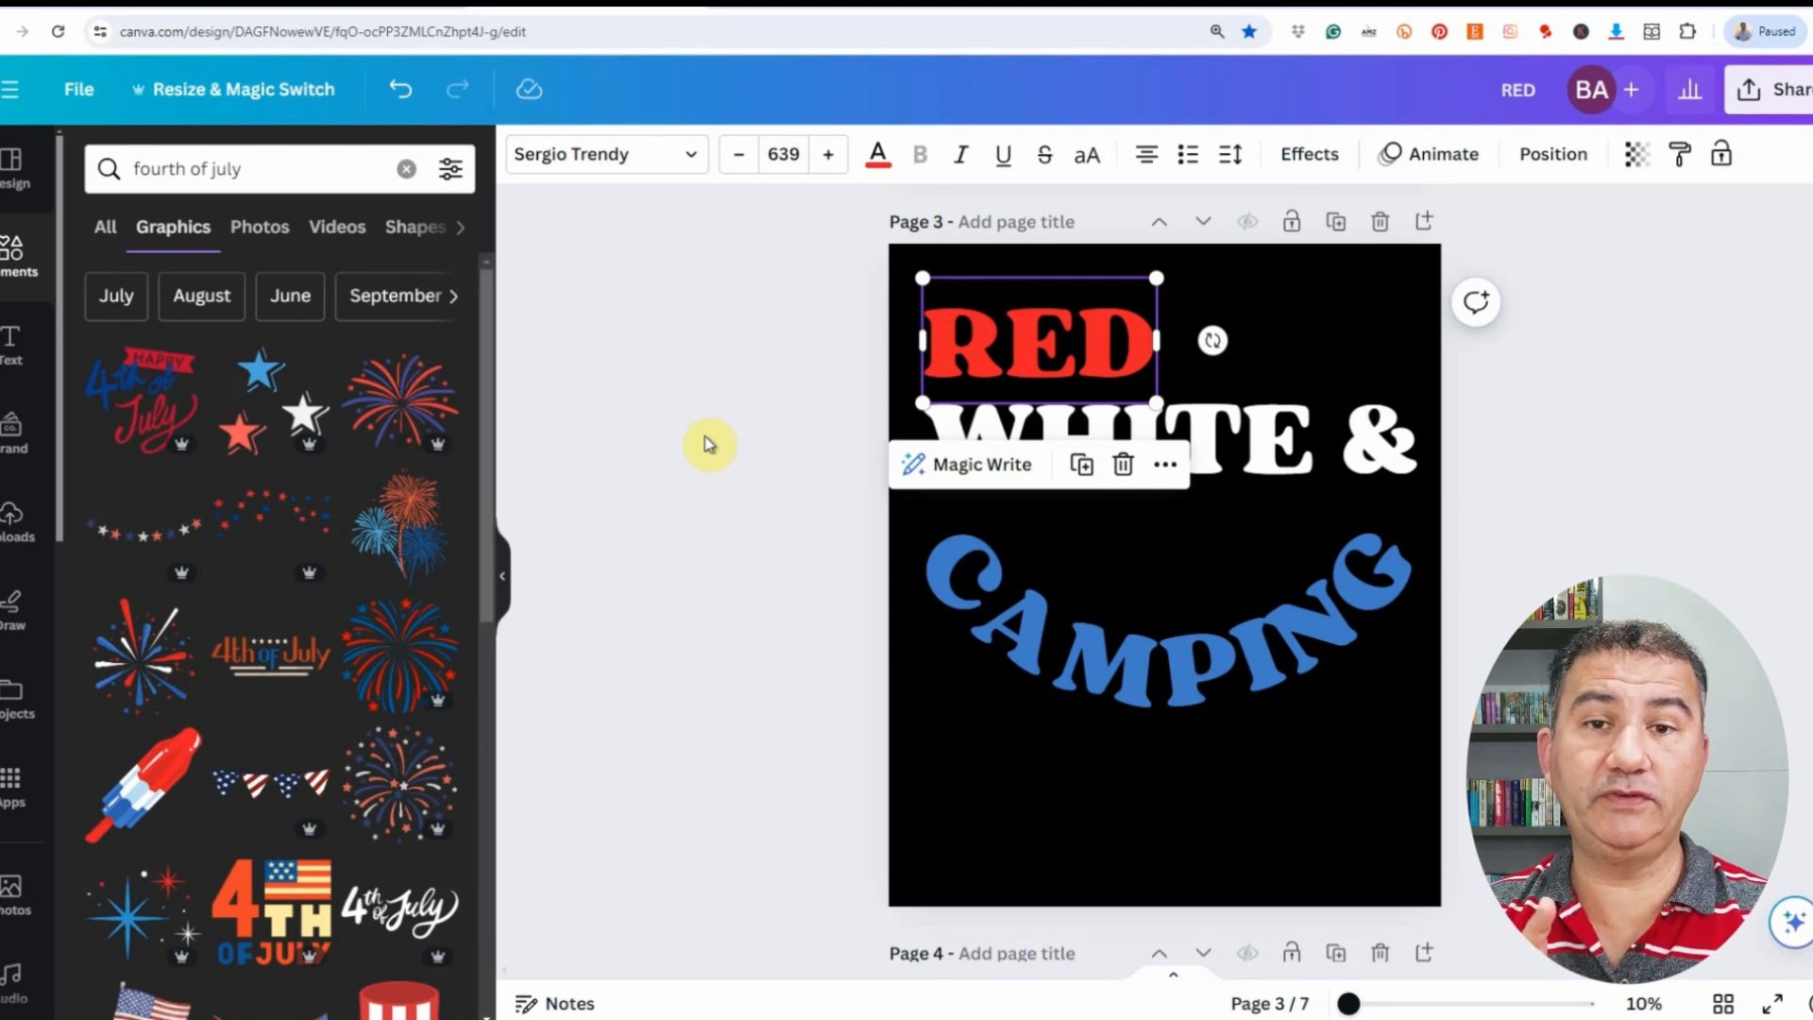
mouse_move(303, 455)
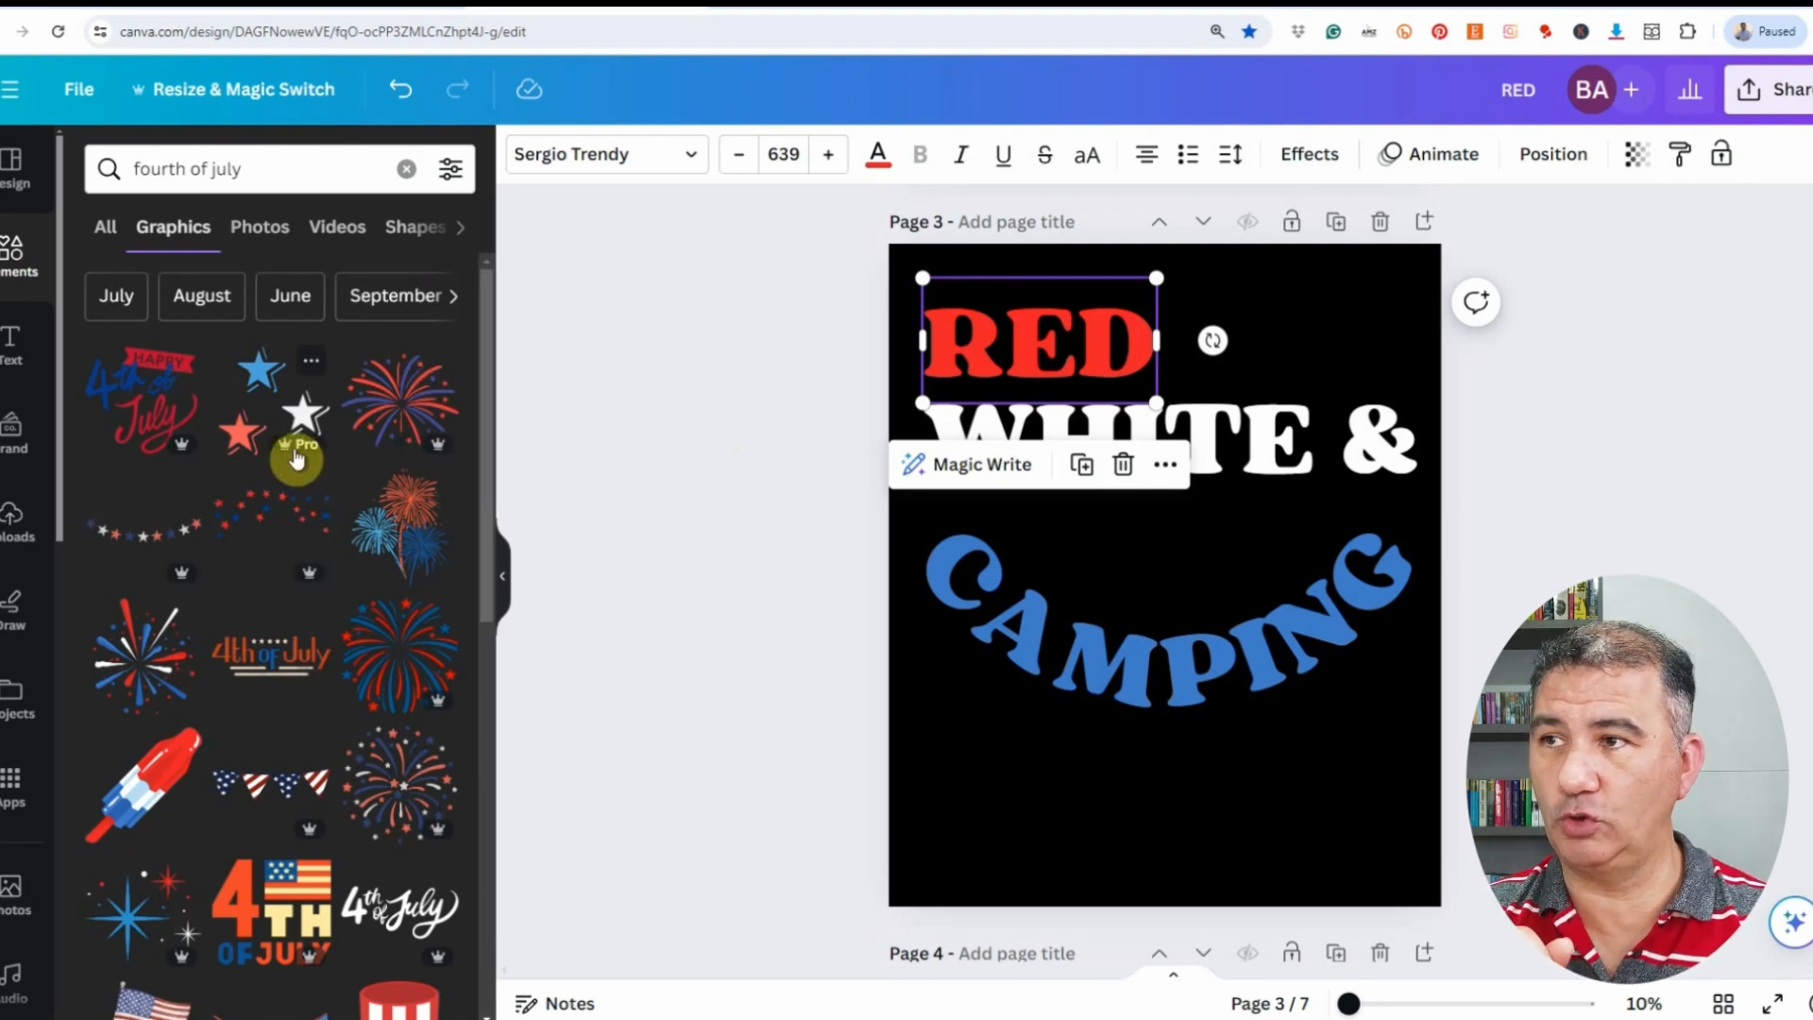
mouse_move(425, 451)
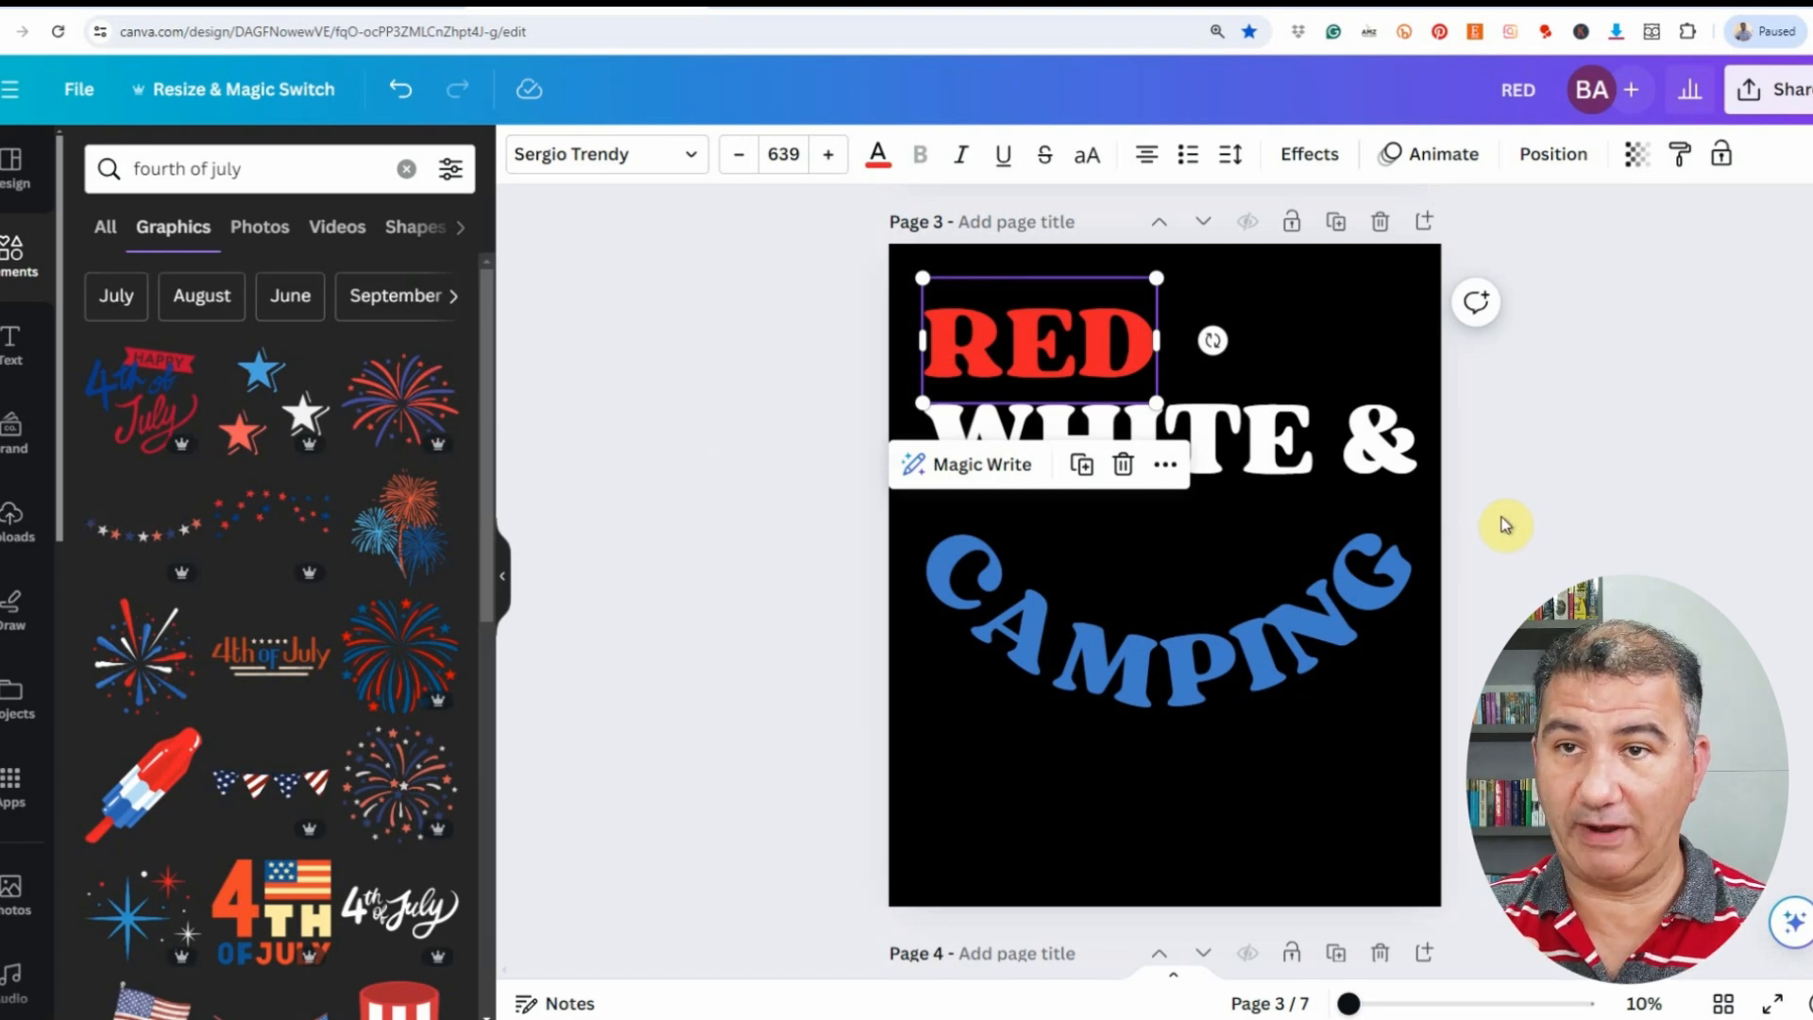
Step: Recolor the word RED on page 4 to white (#FFFFFF) by sampling a new color with the eyedropper
scroll(1503, 517, "down", 7)
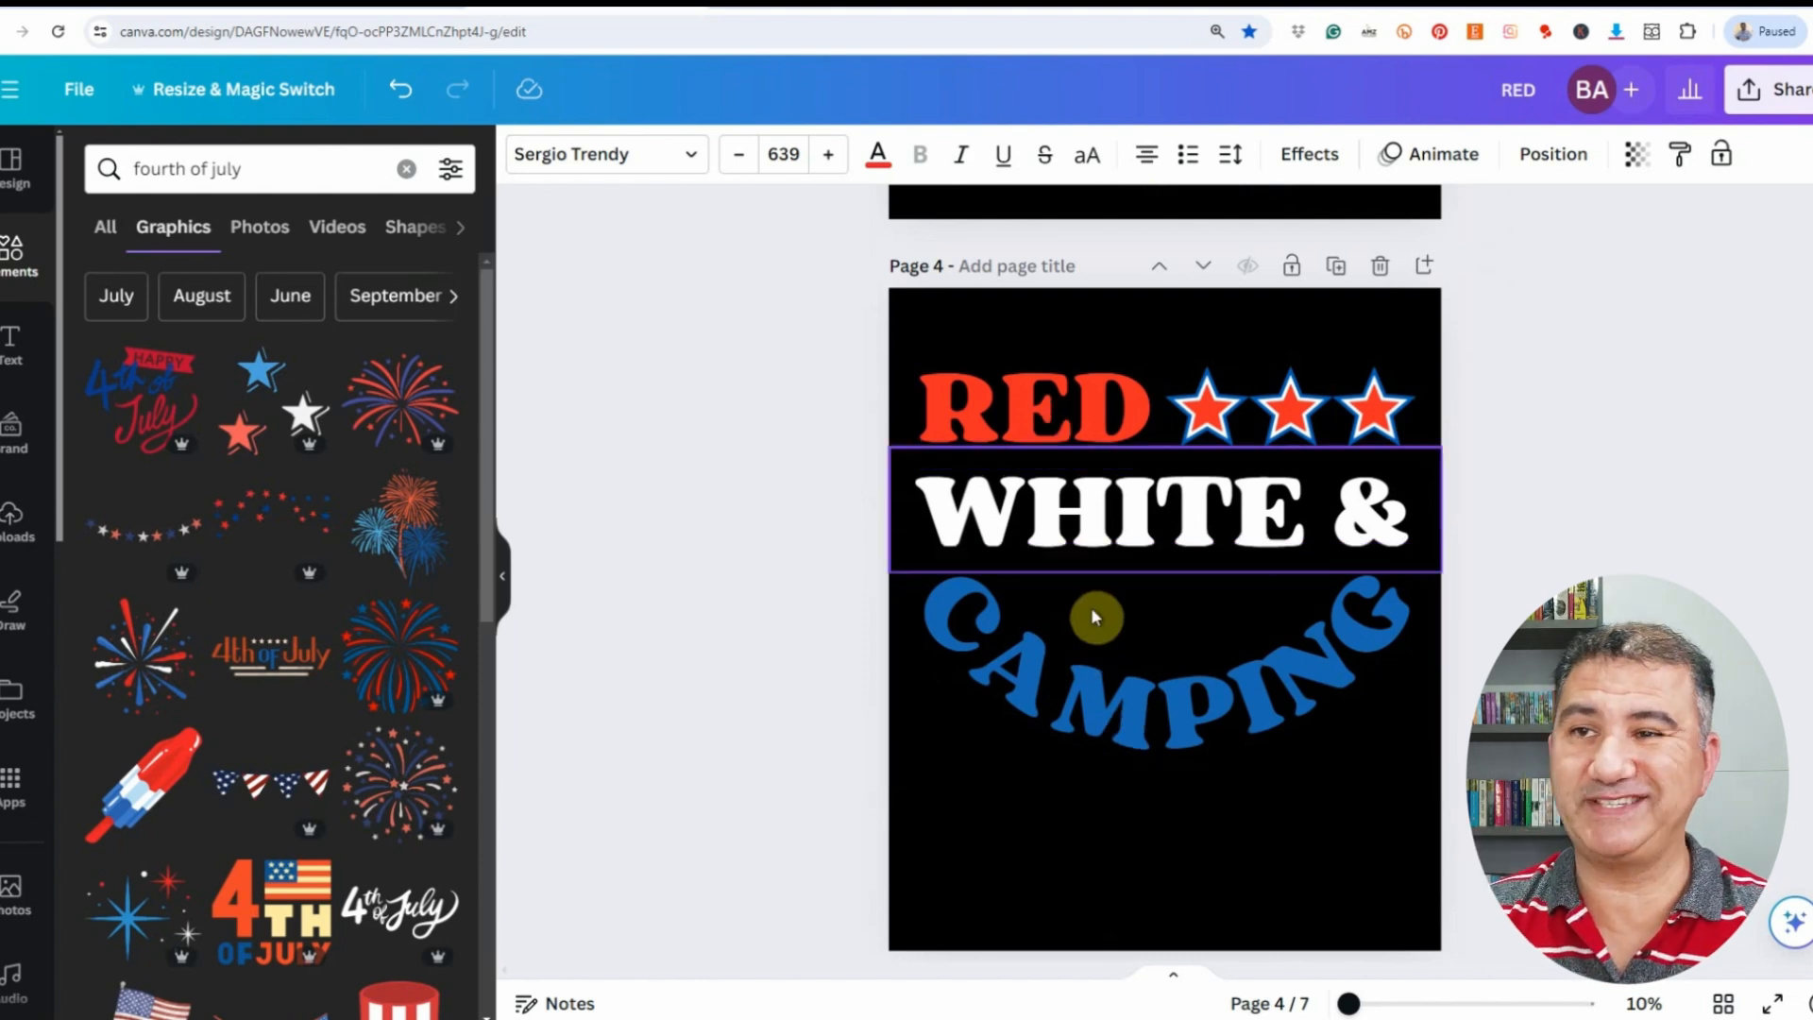
left_click(1067, 404)
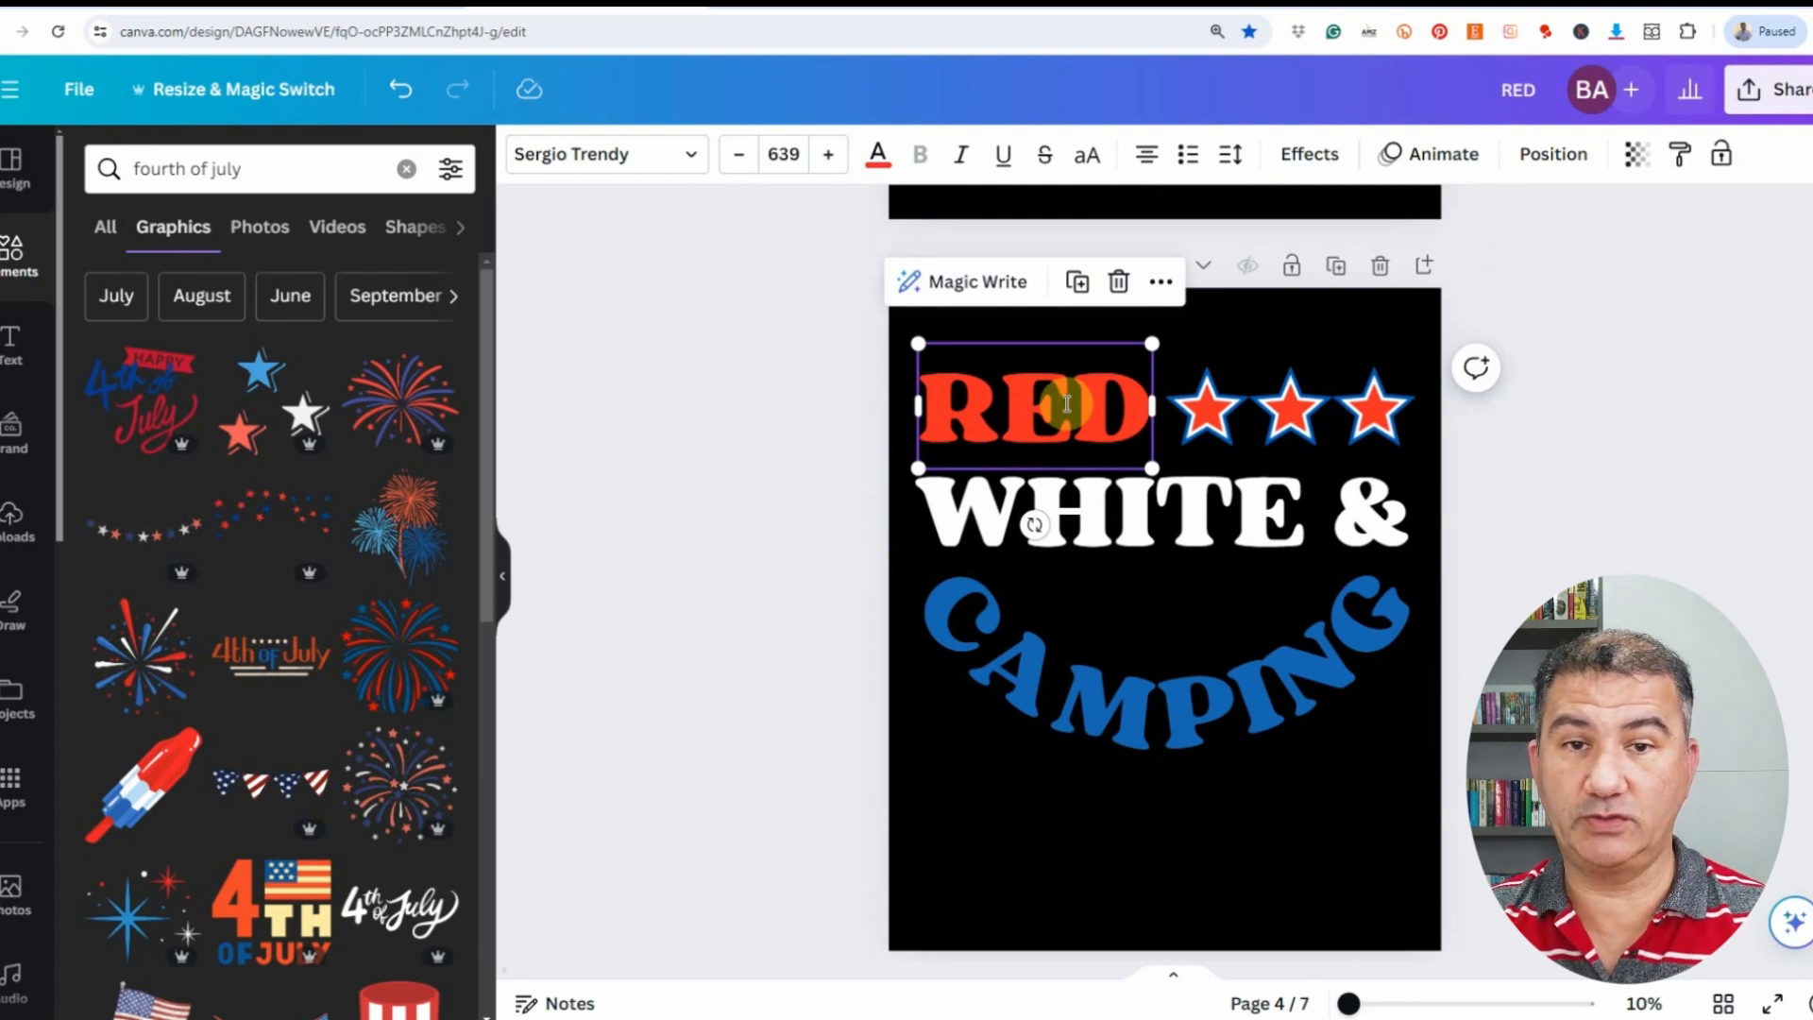
left_click(877, 167)
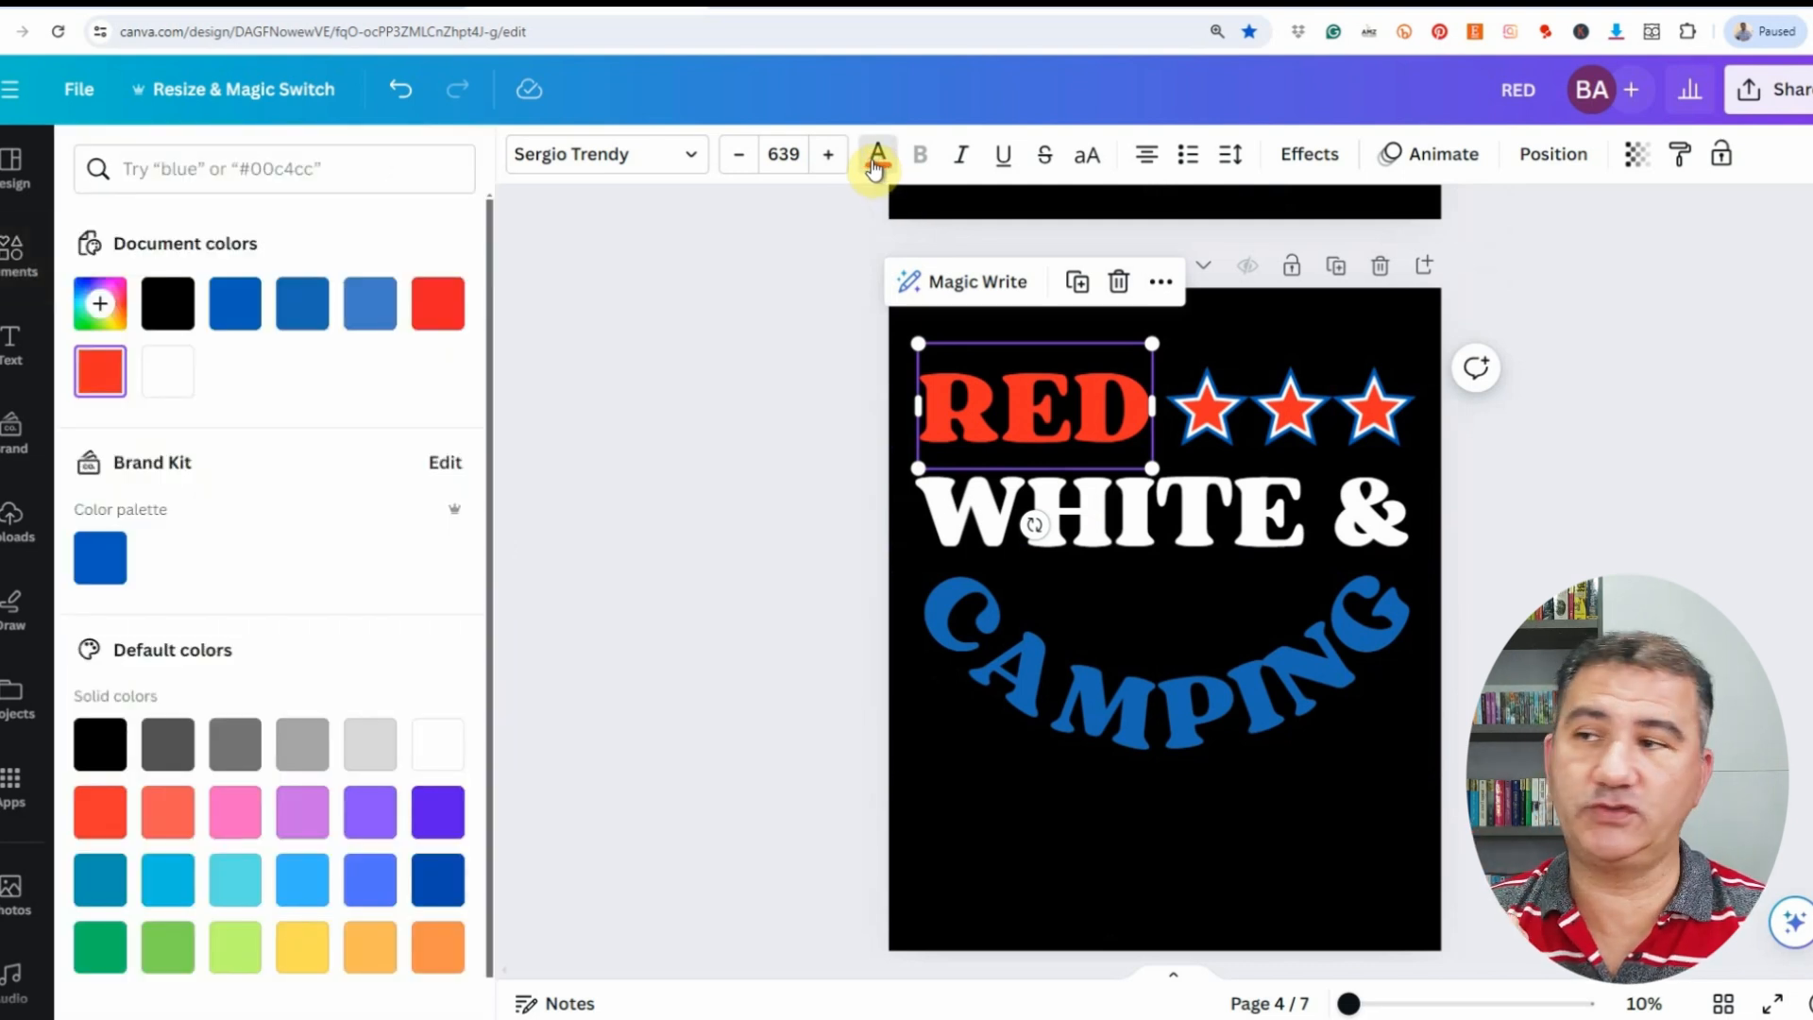
left_click(103, 312)
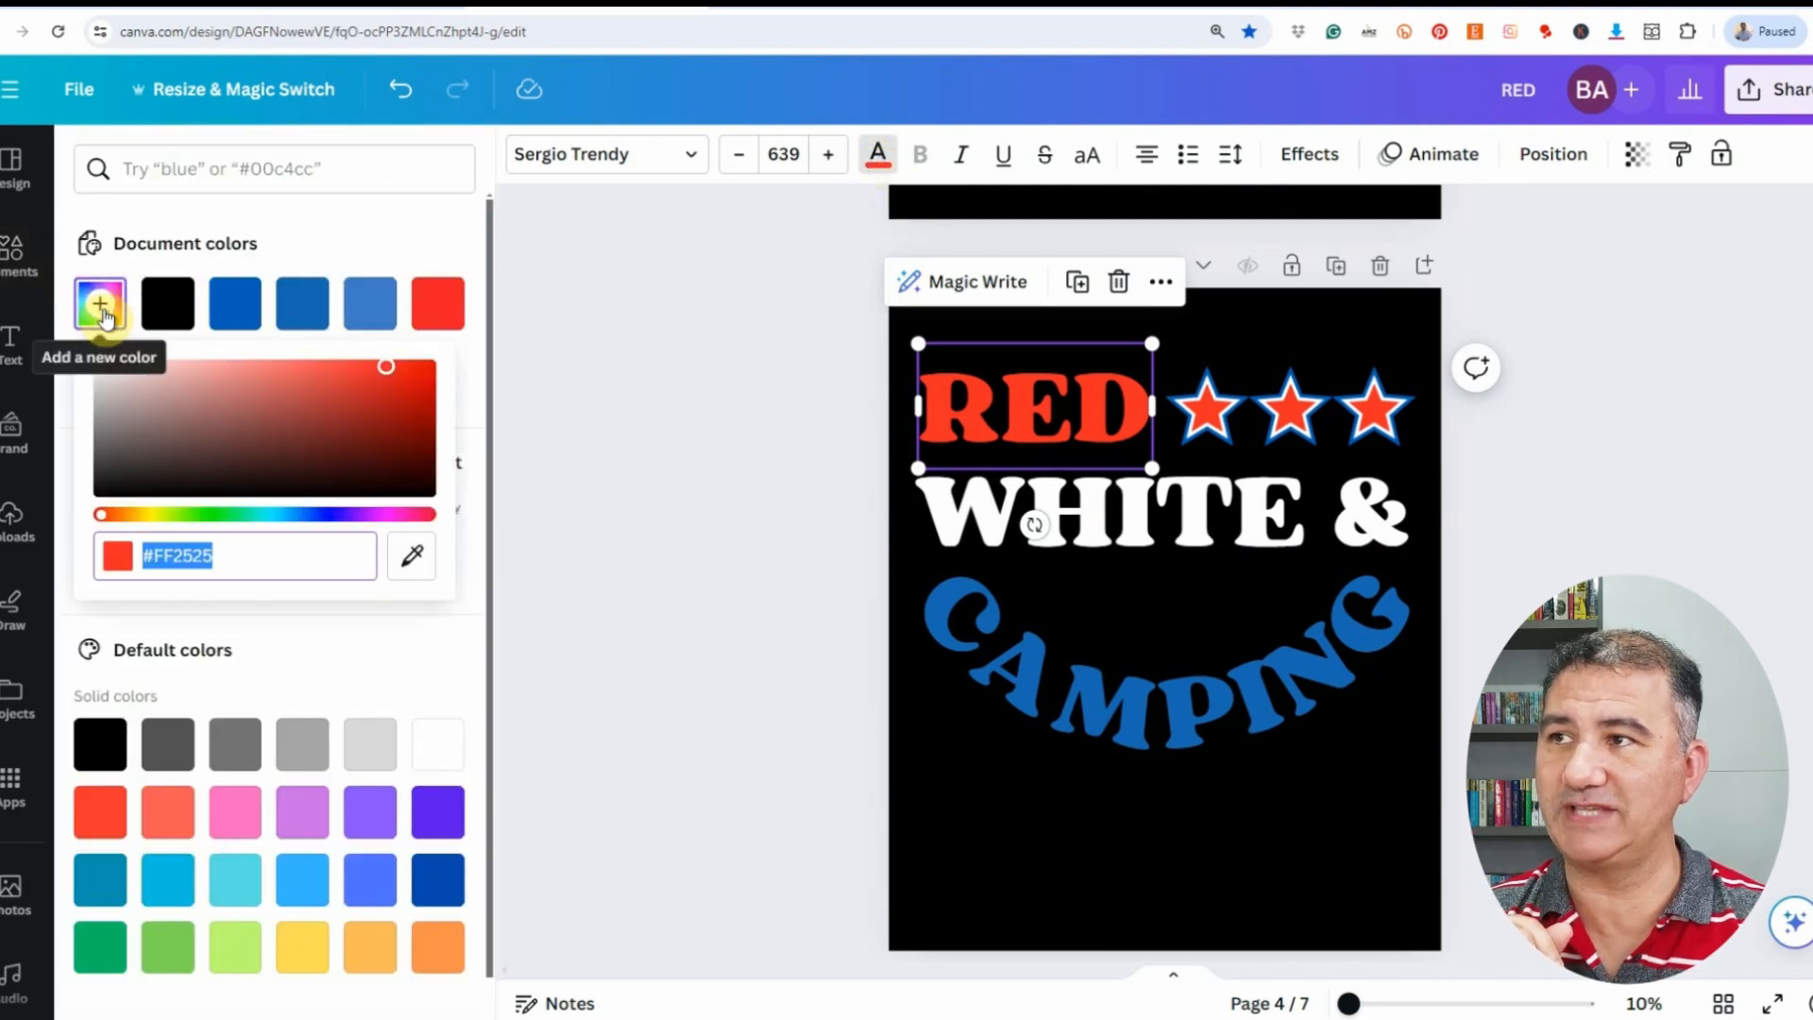
left_click(412, 556)
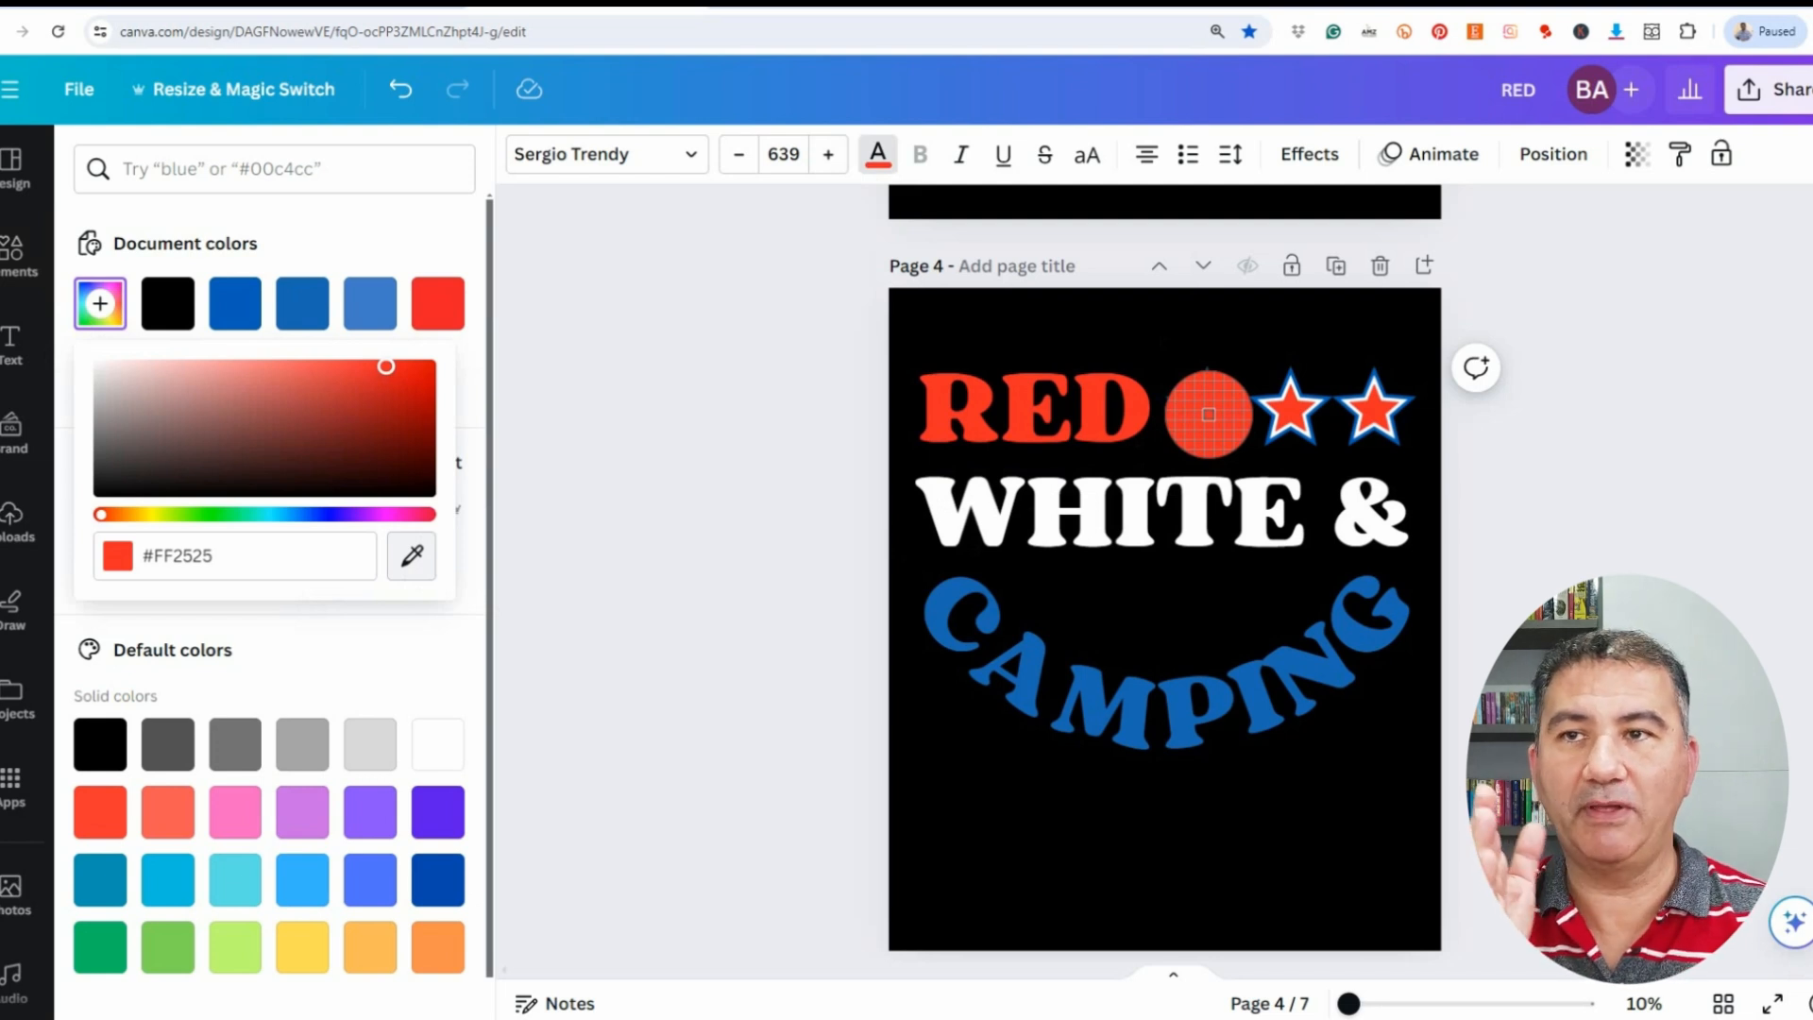
left_click(418, 241)
scroll(369, 639, "down", 2)
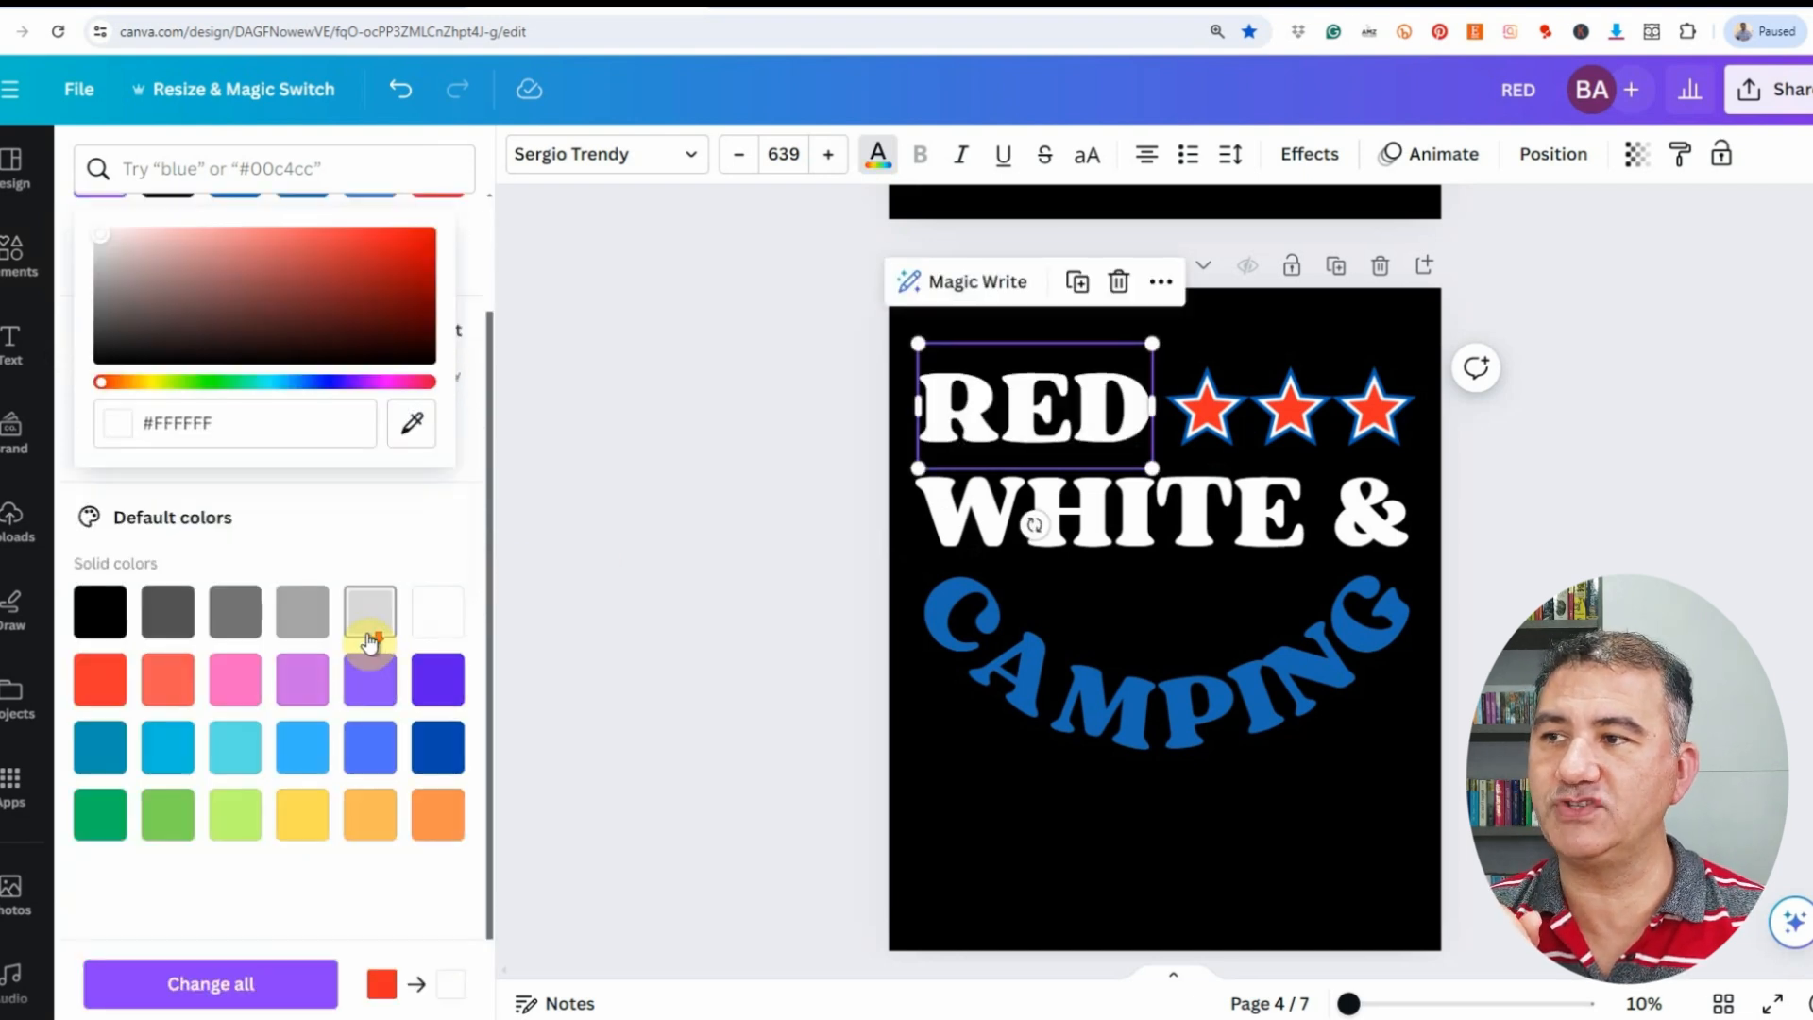
scroll(393, 623, "up", 2)
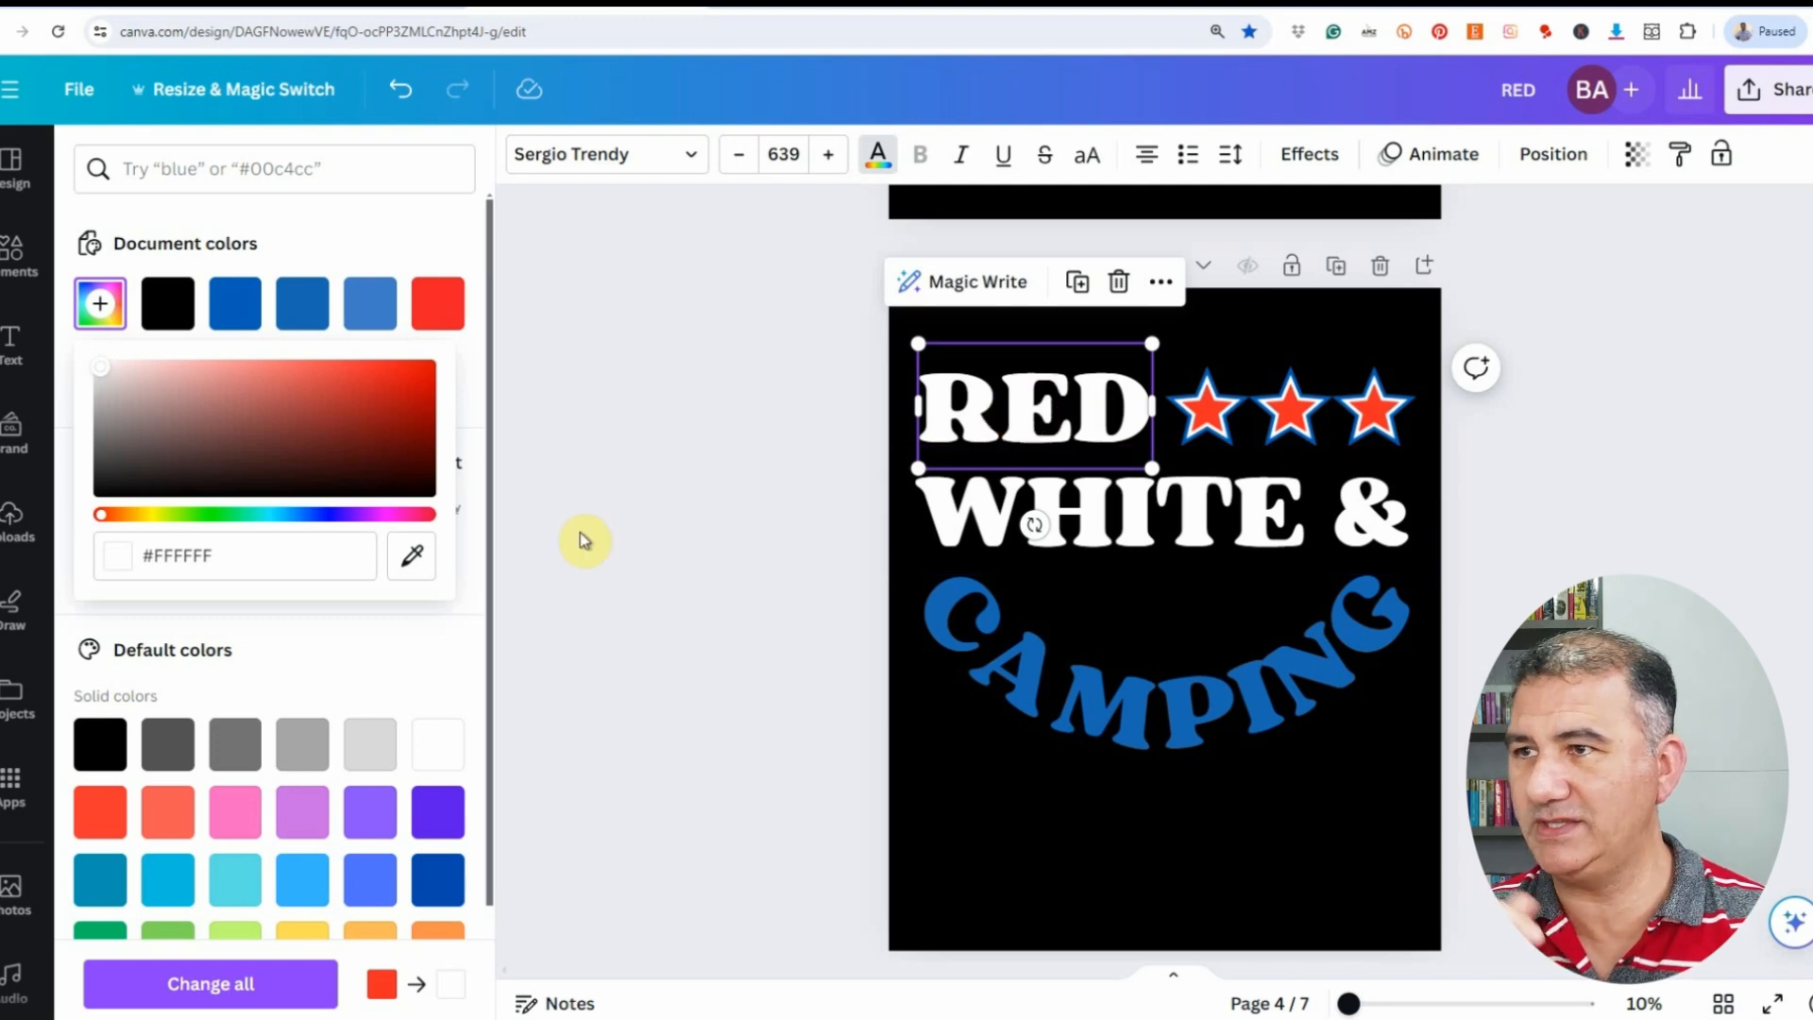
Step: Recolor the word RED on page 4 to the star's red (#FF2525) by sampling the first star with the eyedropper
left_click(412, 555)
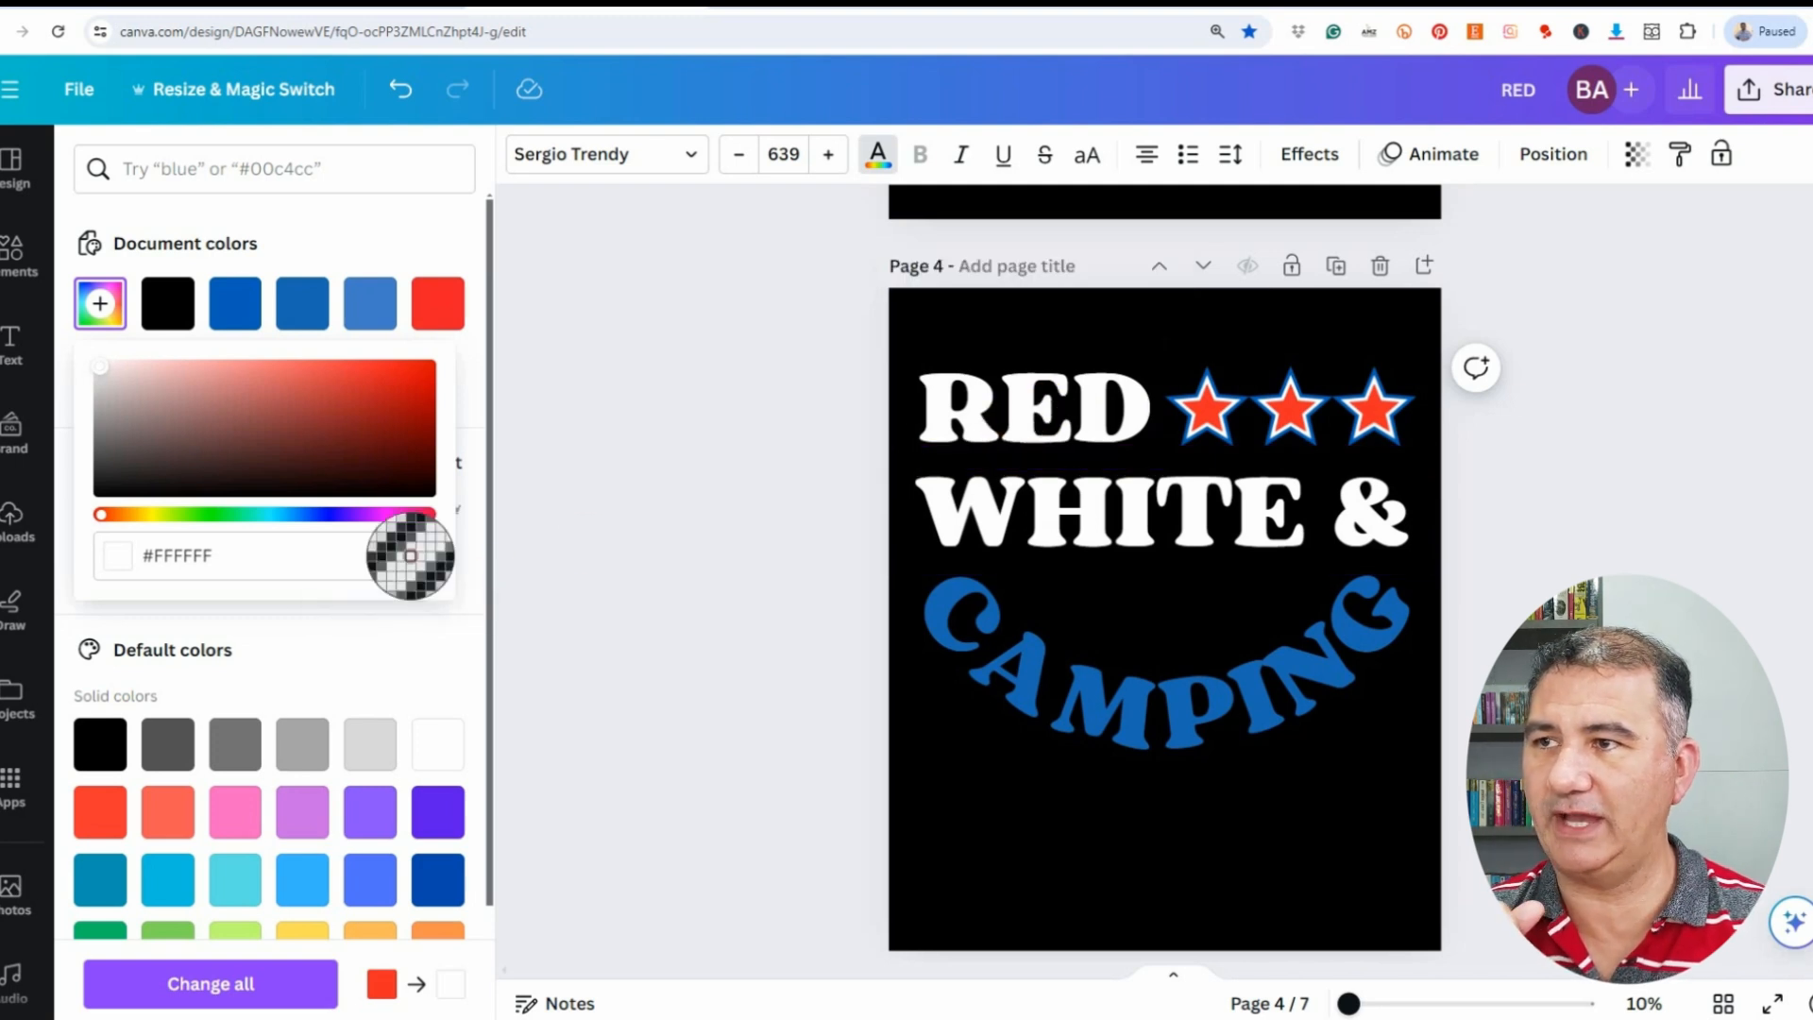
left_click(1201, 407)
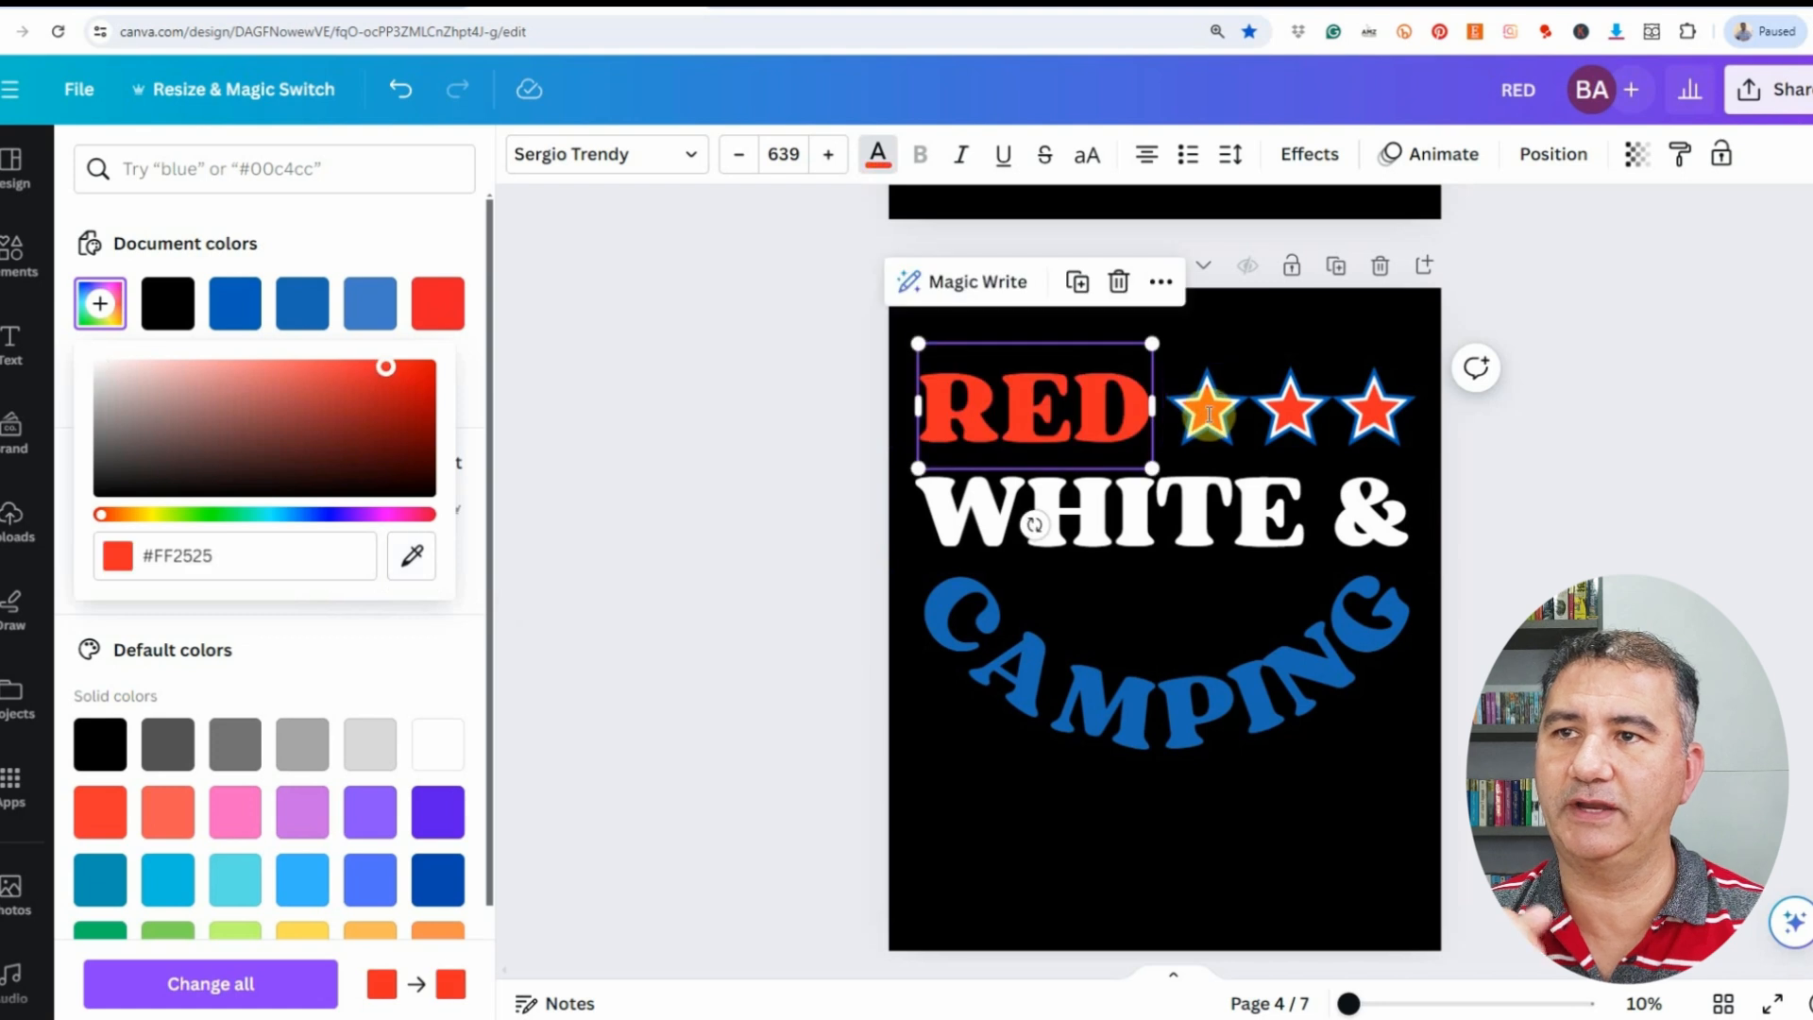
left_click(712, 525)
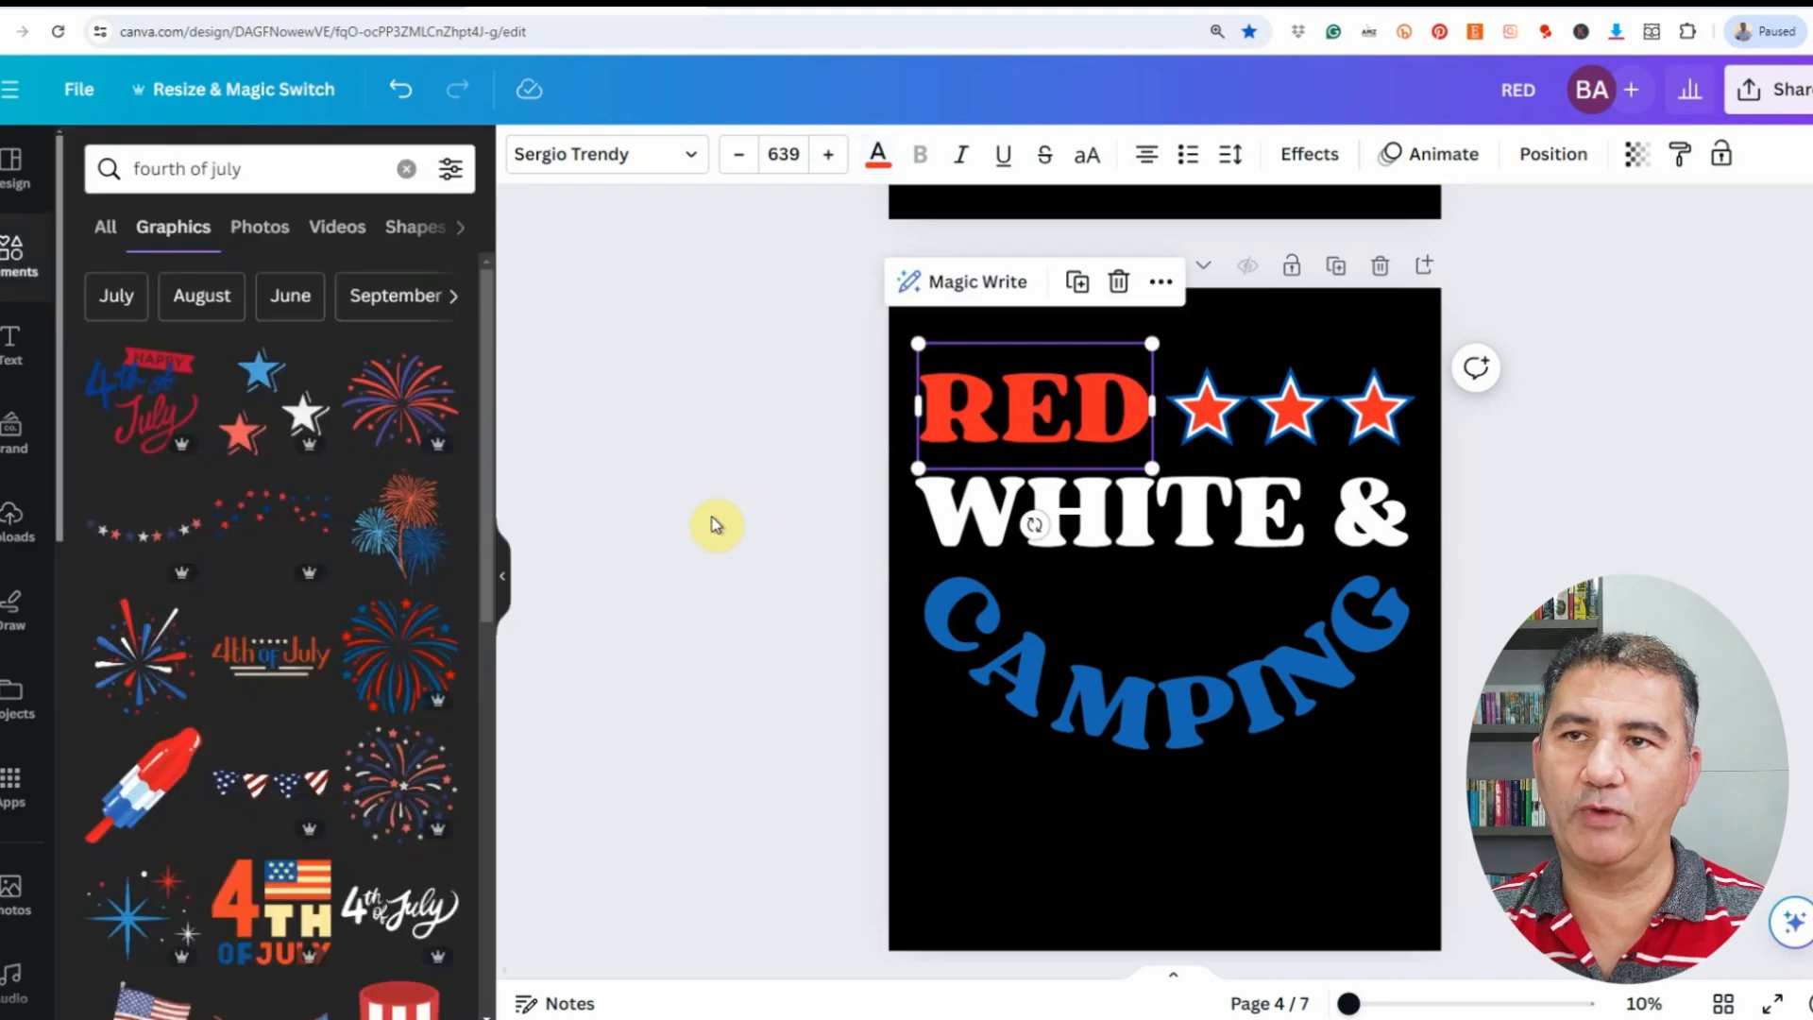
left_click(1603, 470)
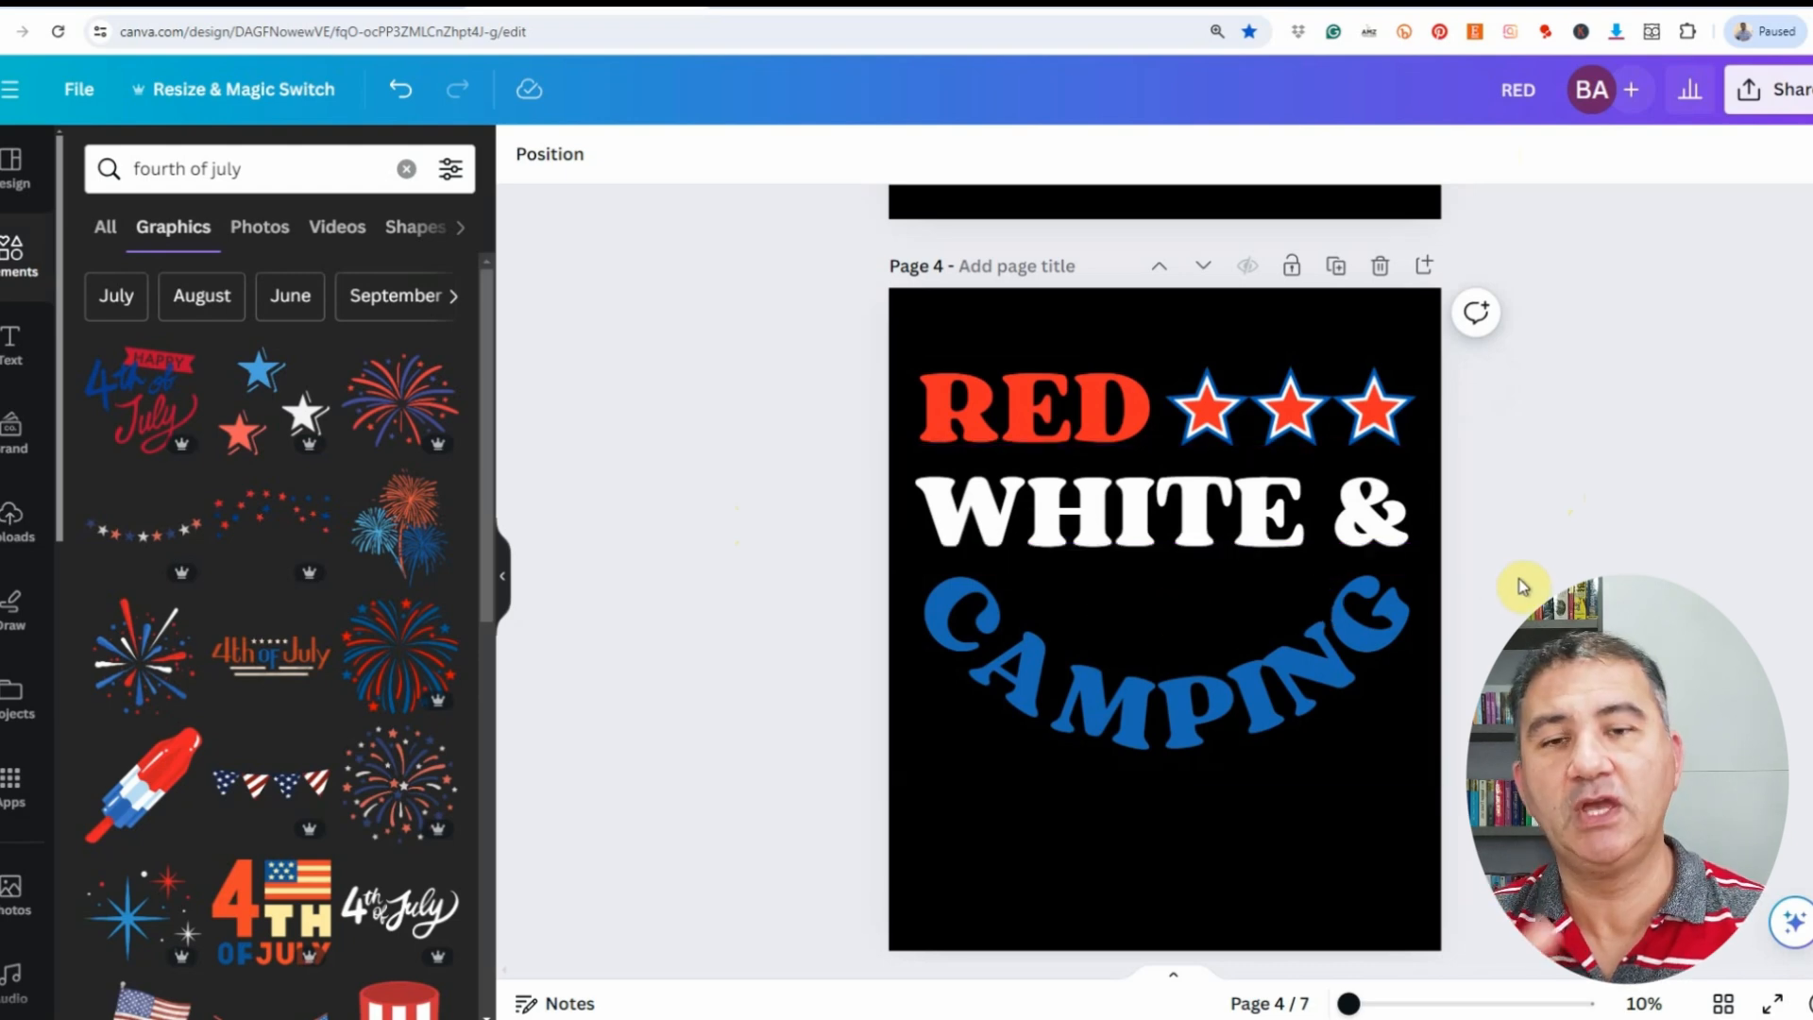
Step: Try white and a lighter blue on the blue eagle on page 5, and return it to the blue used for CAMPING
scroll(1522, 585, "down", 7)
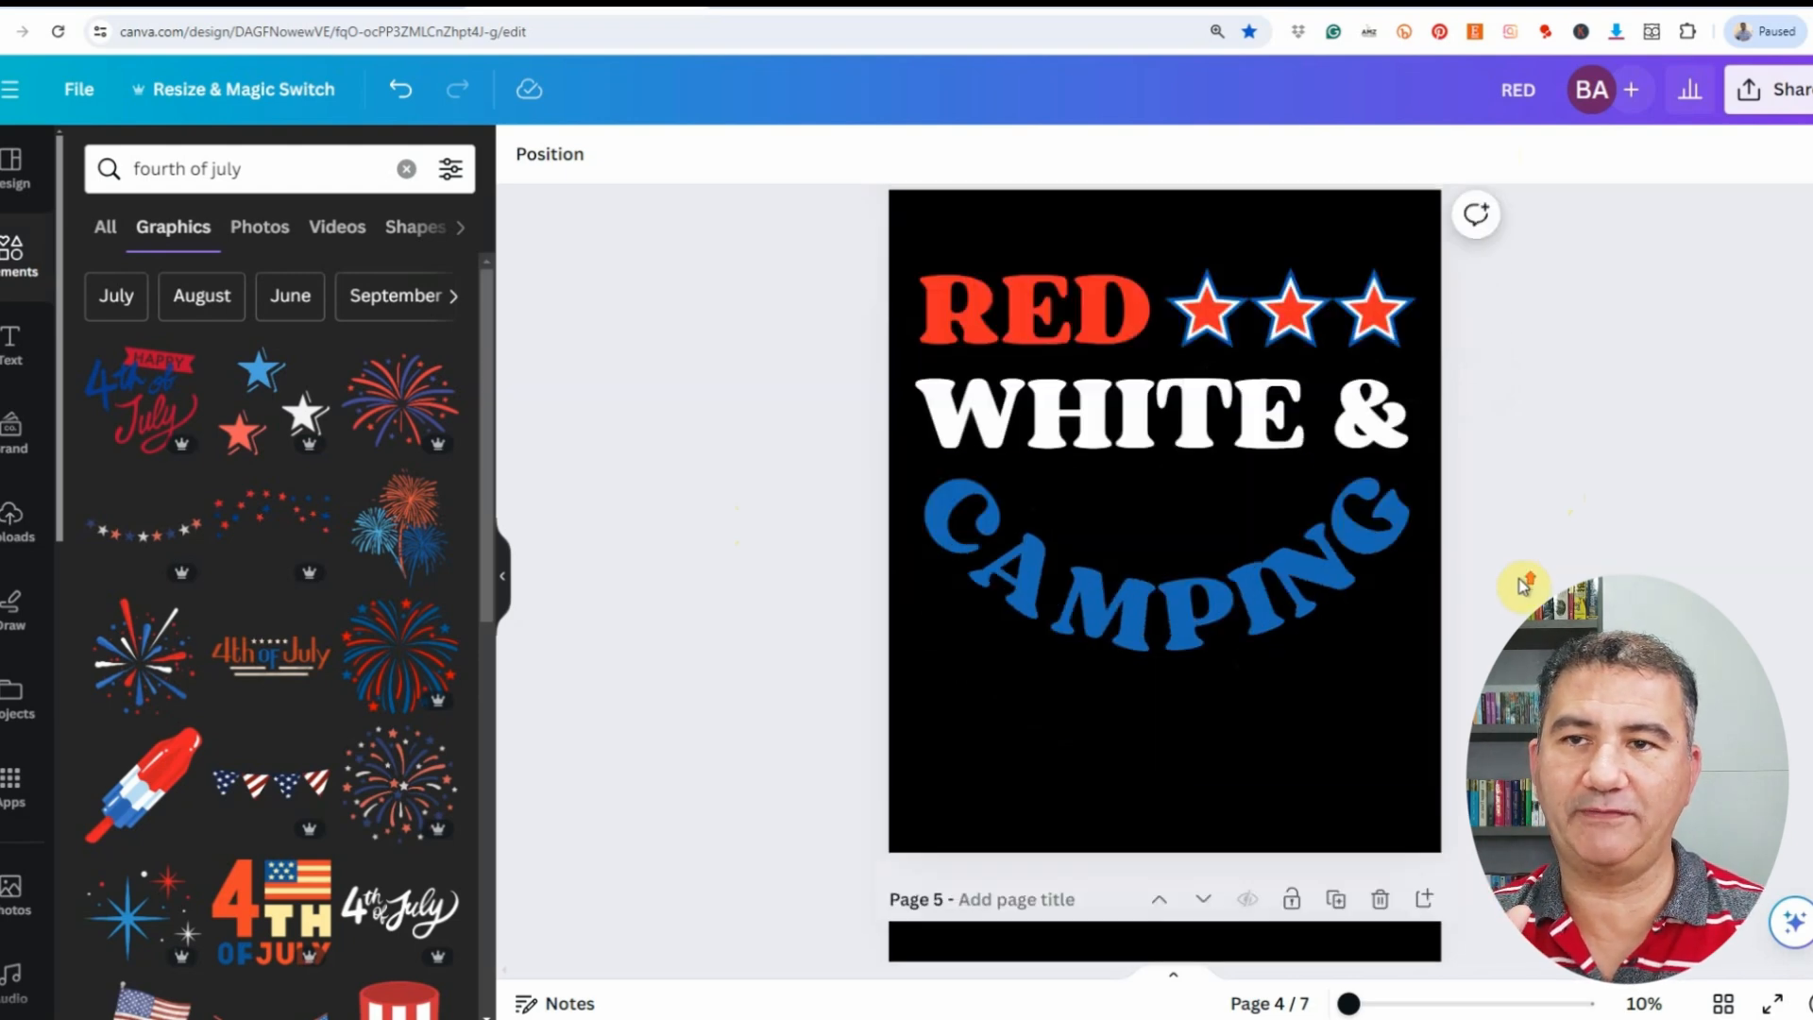
scroll(1522, 586, "down", 1)
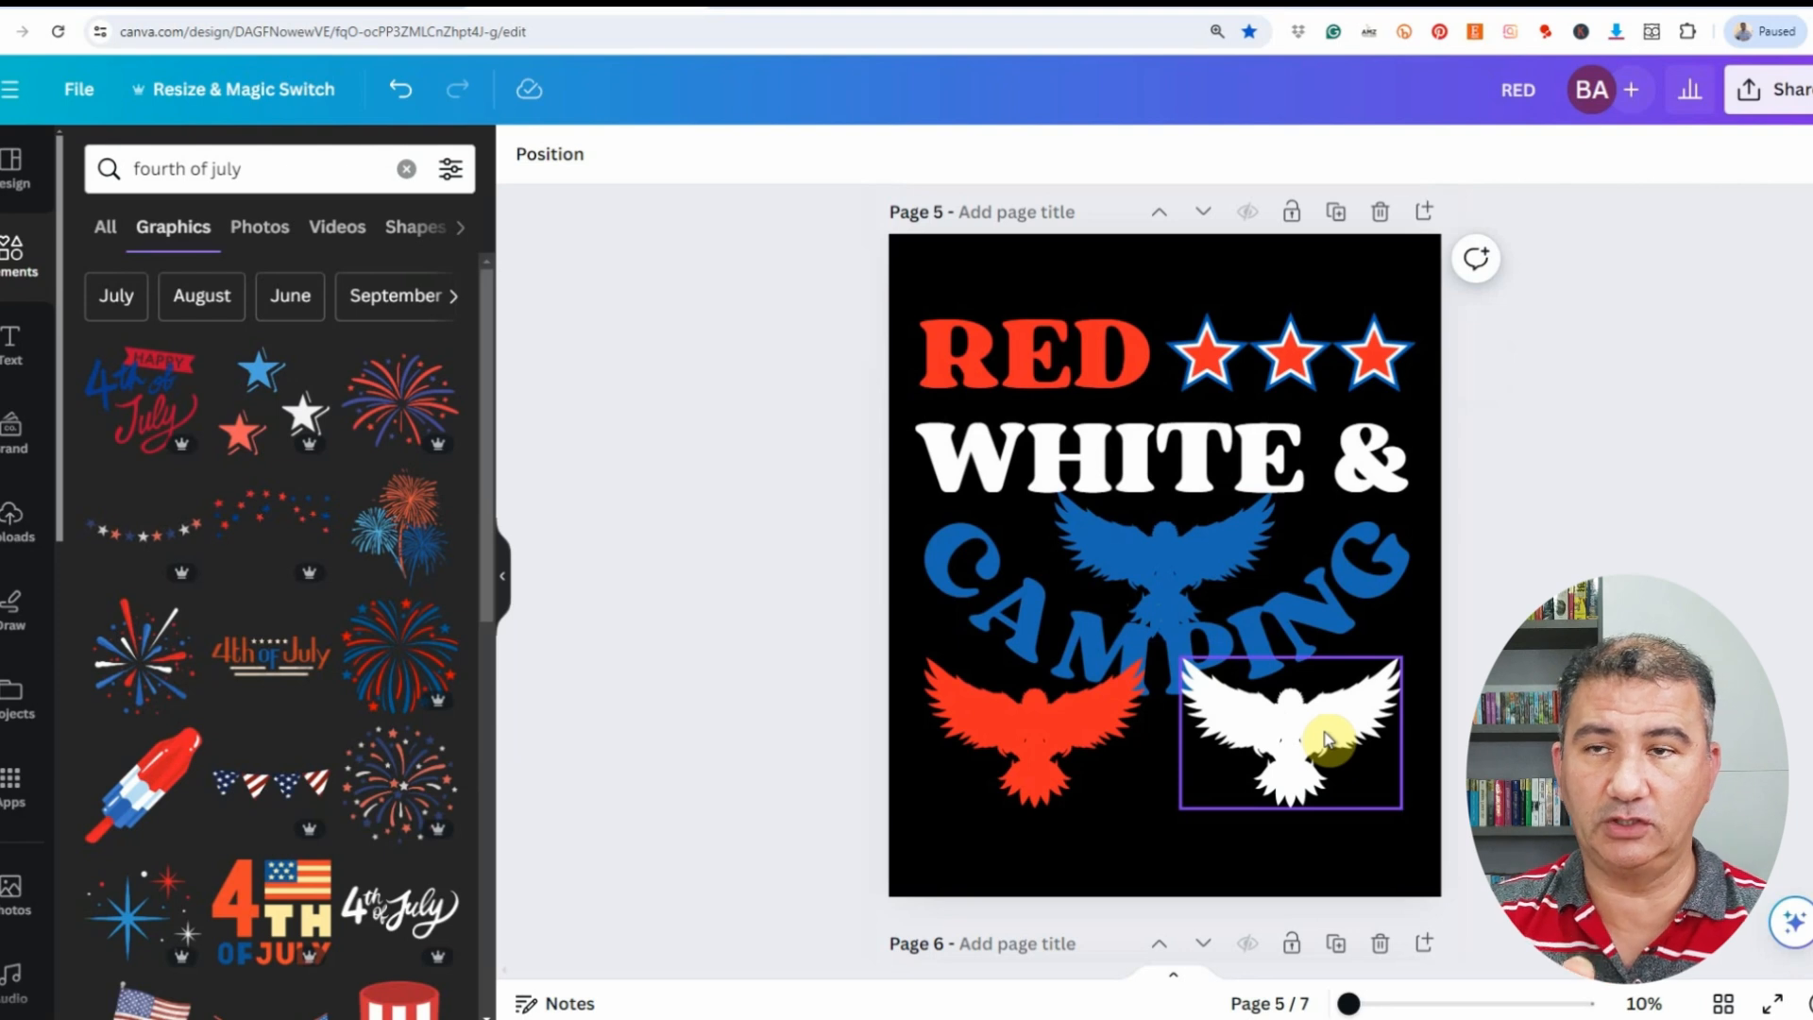
left_click(1167, 565)
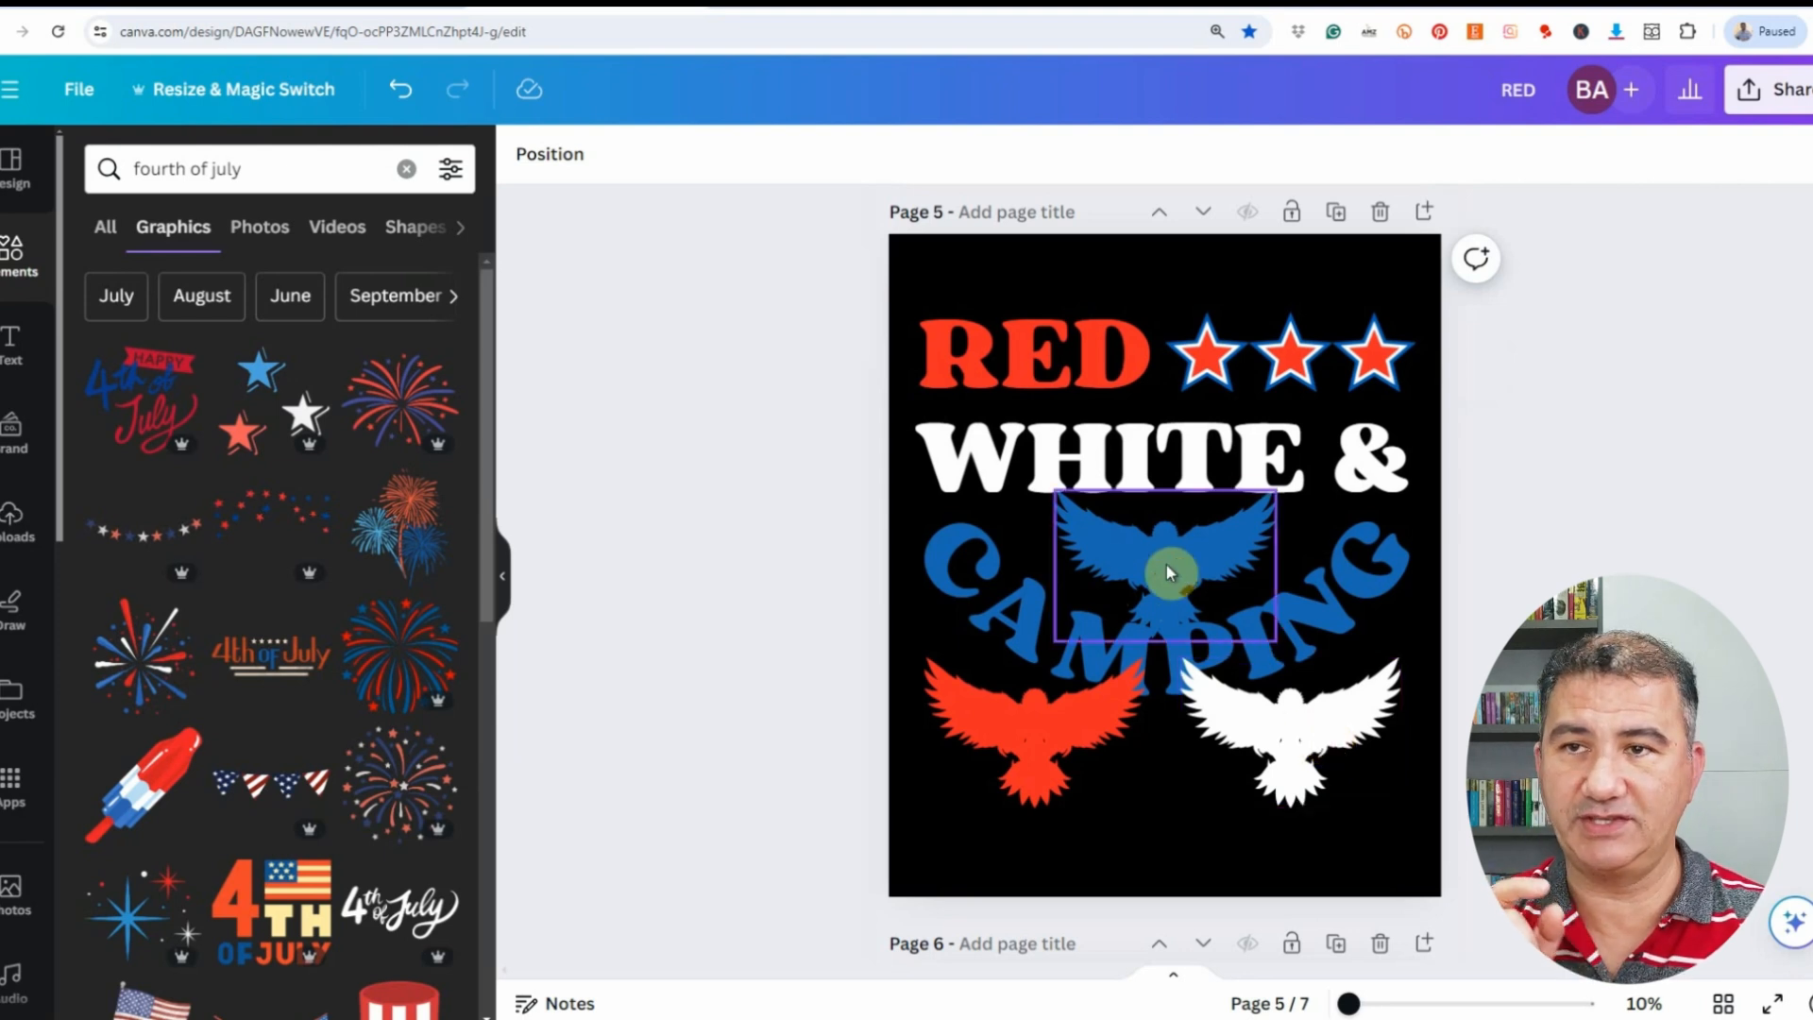
left_click(749, 155)
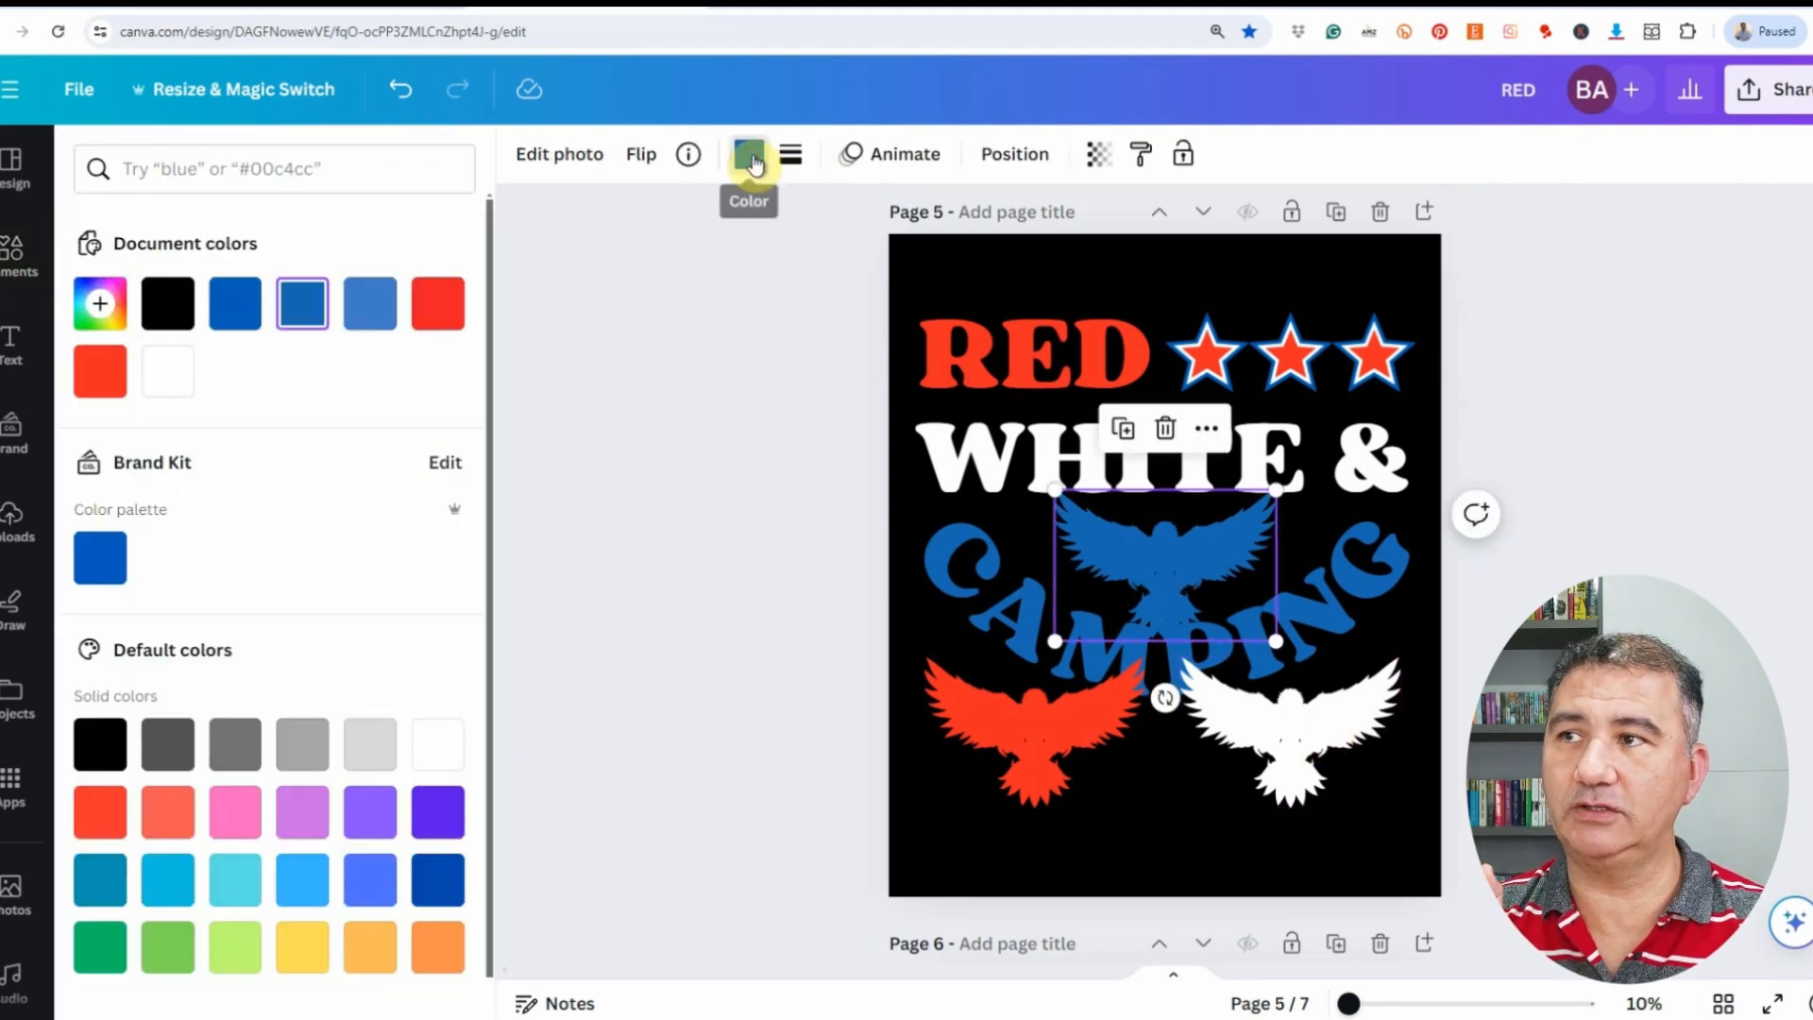
left_click(168, 375)
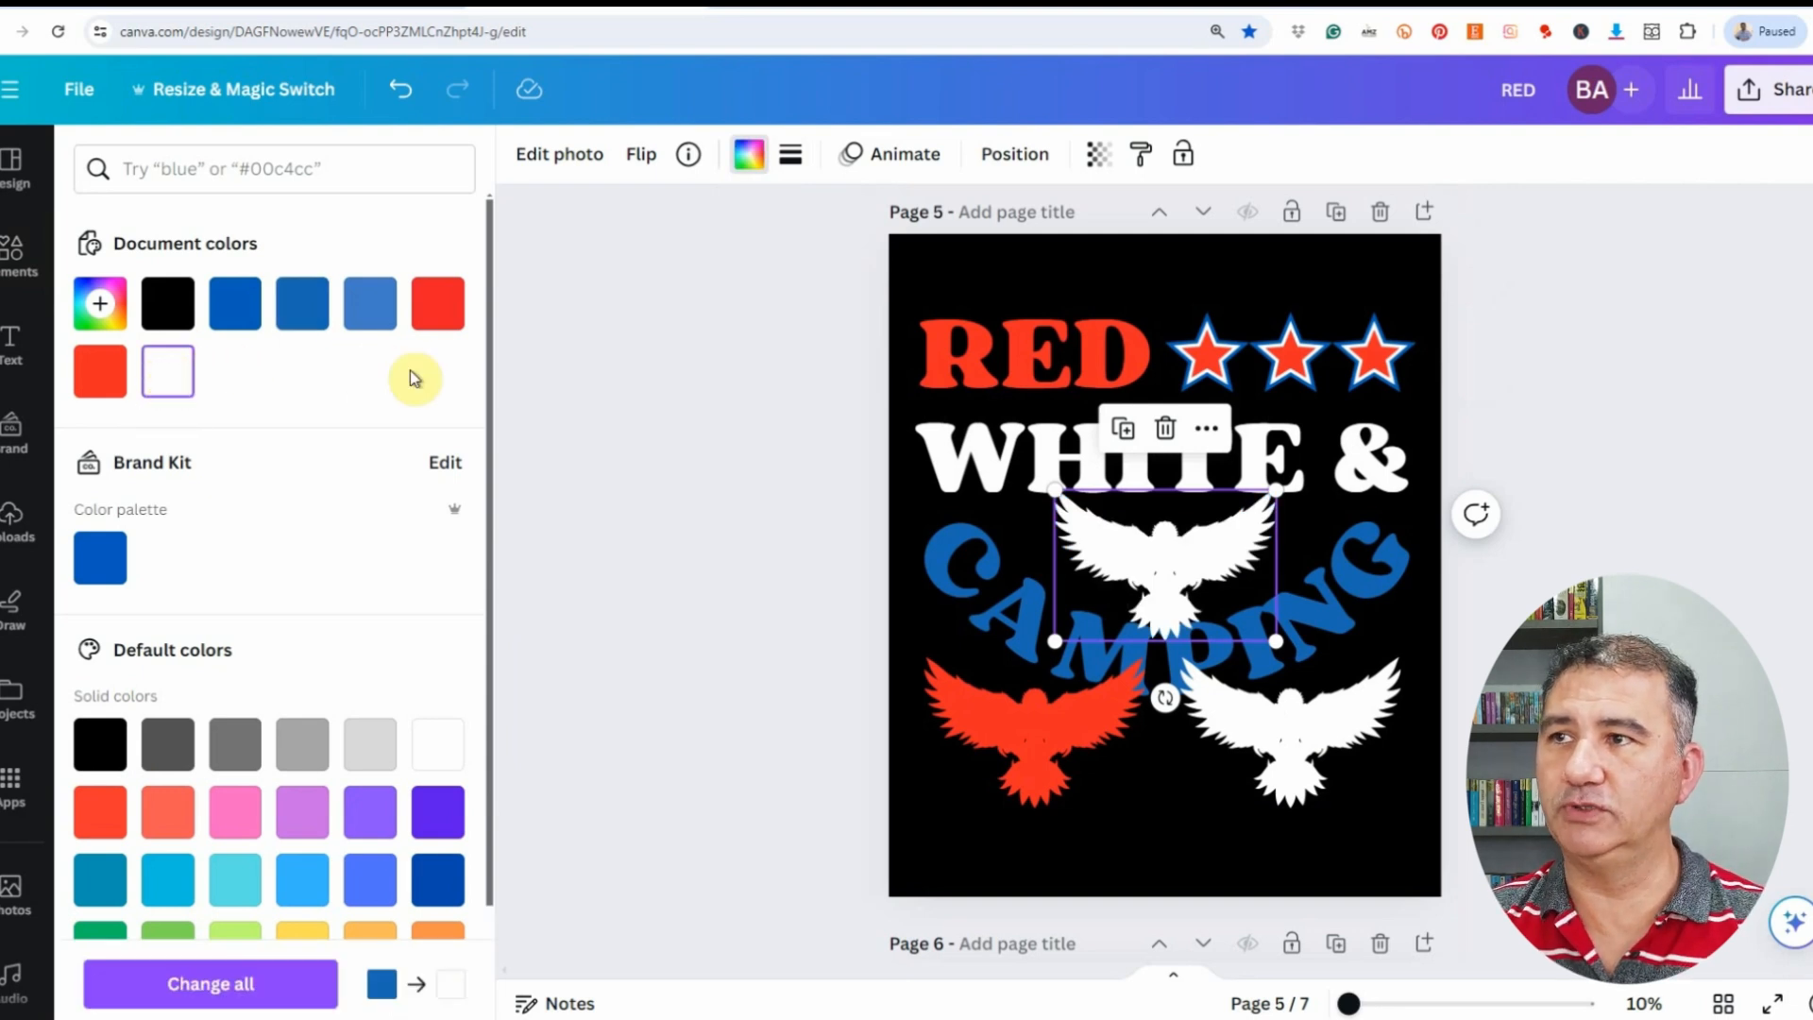
left_click(370, 304)
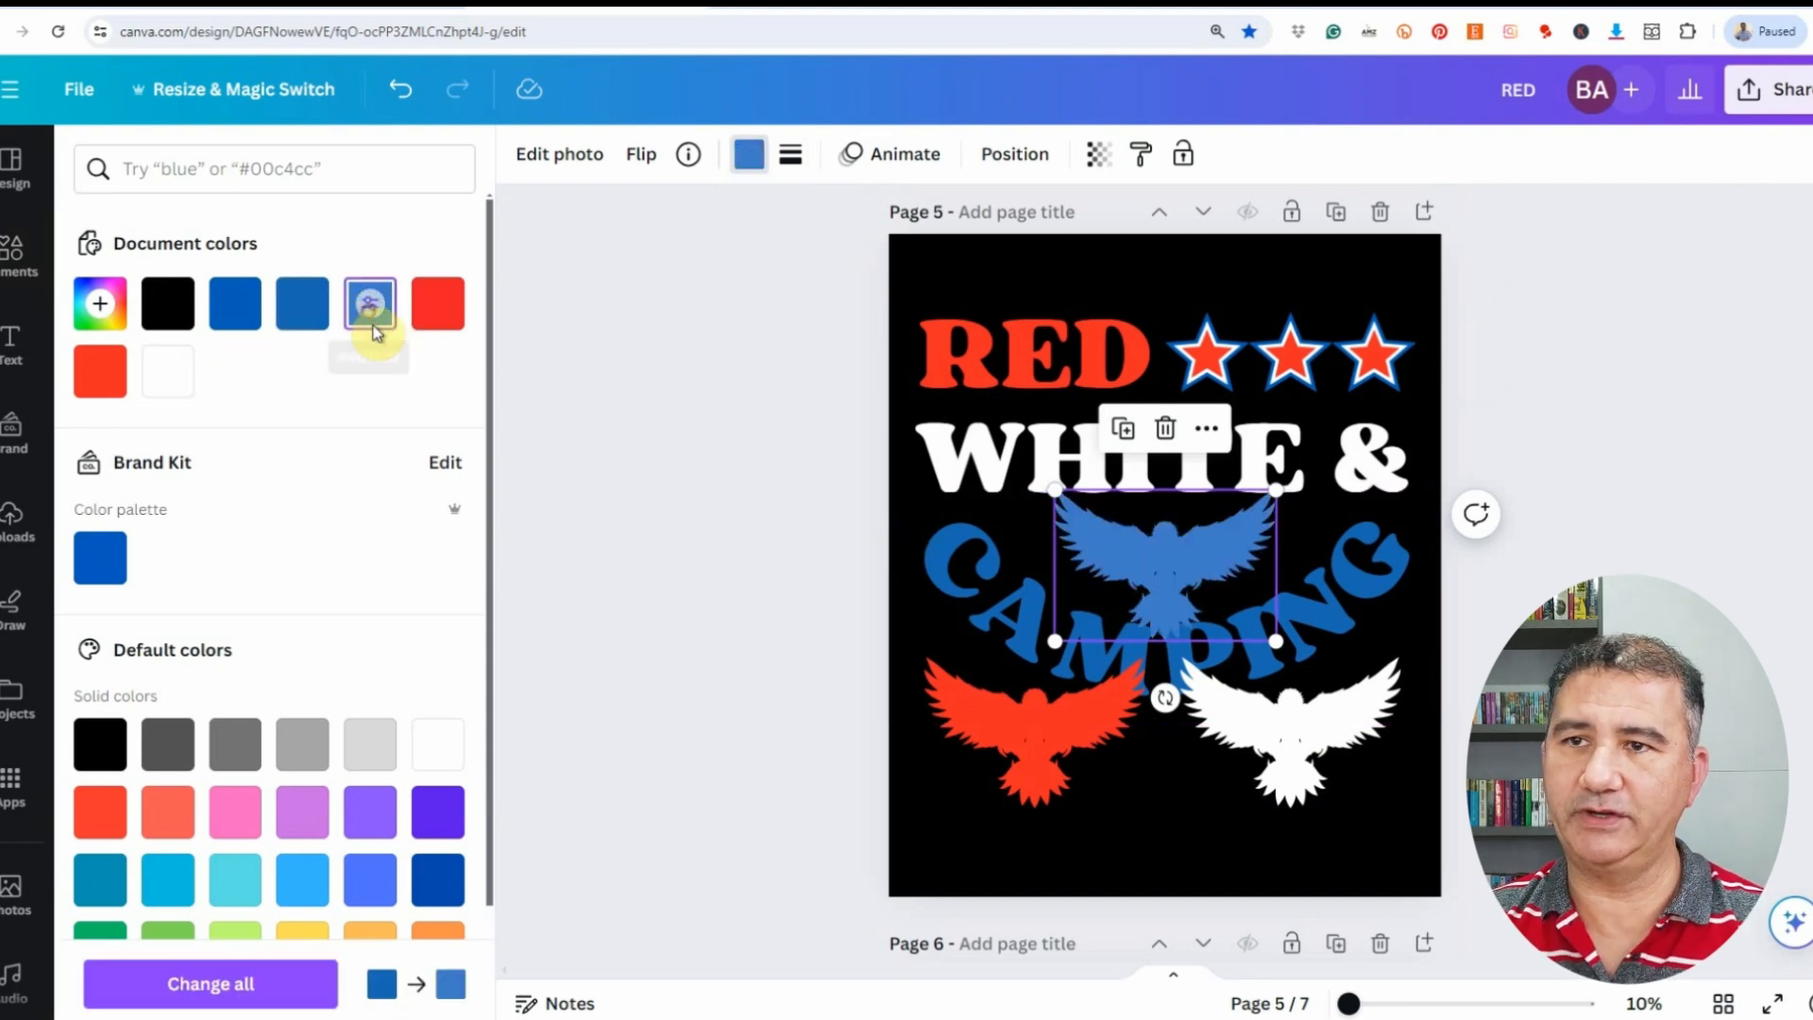
left_click(306, 312)
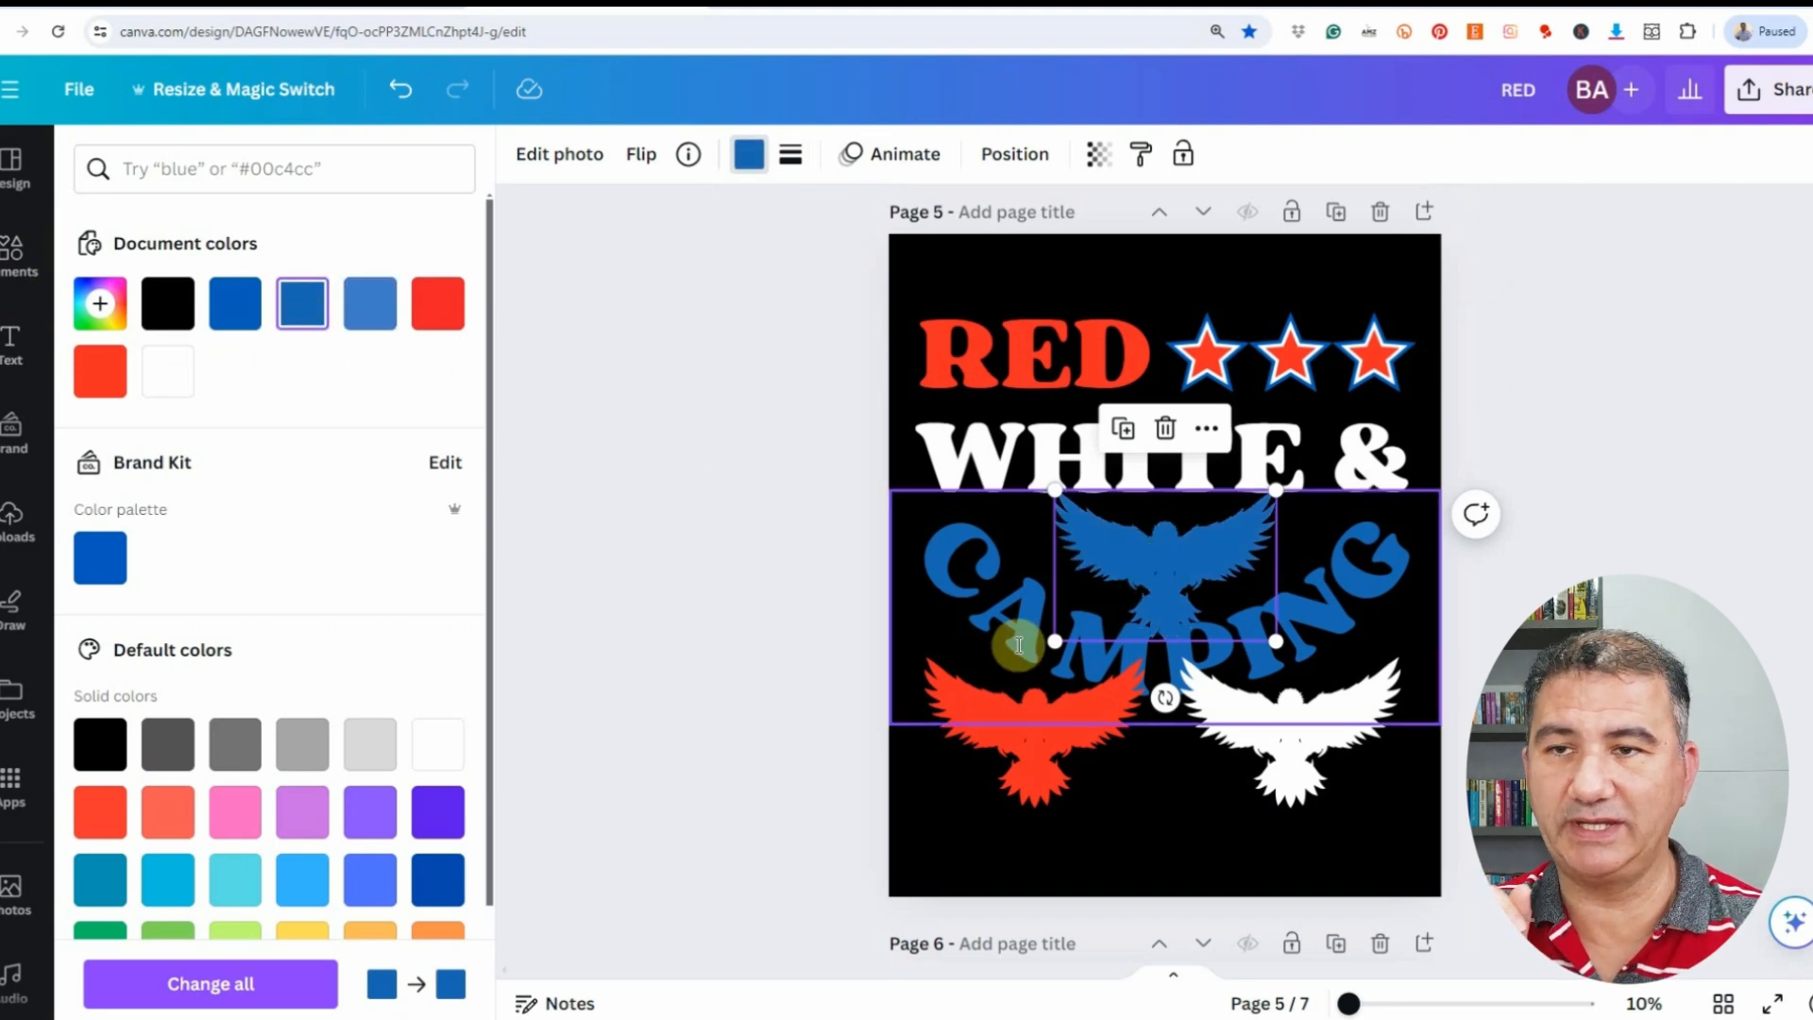
Step: Stack the red and white eagles exactly on top of the blue eagle on page 5
left_click_drag(1037, 727, 1039, 740)
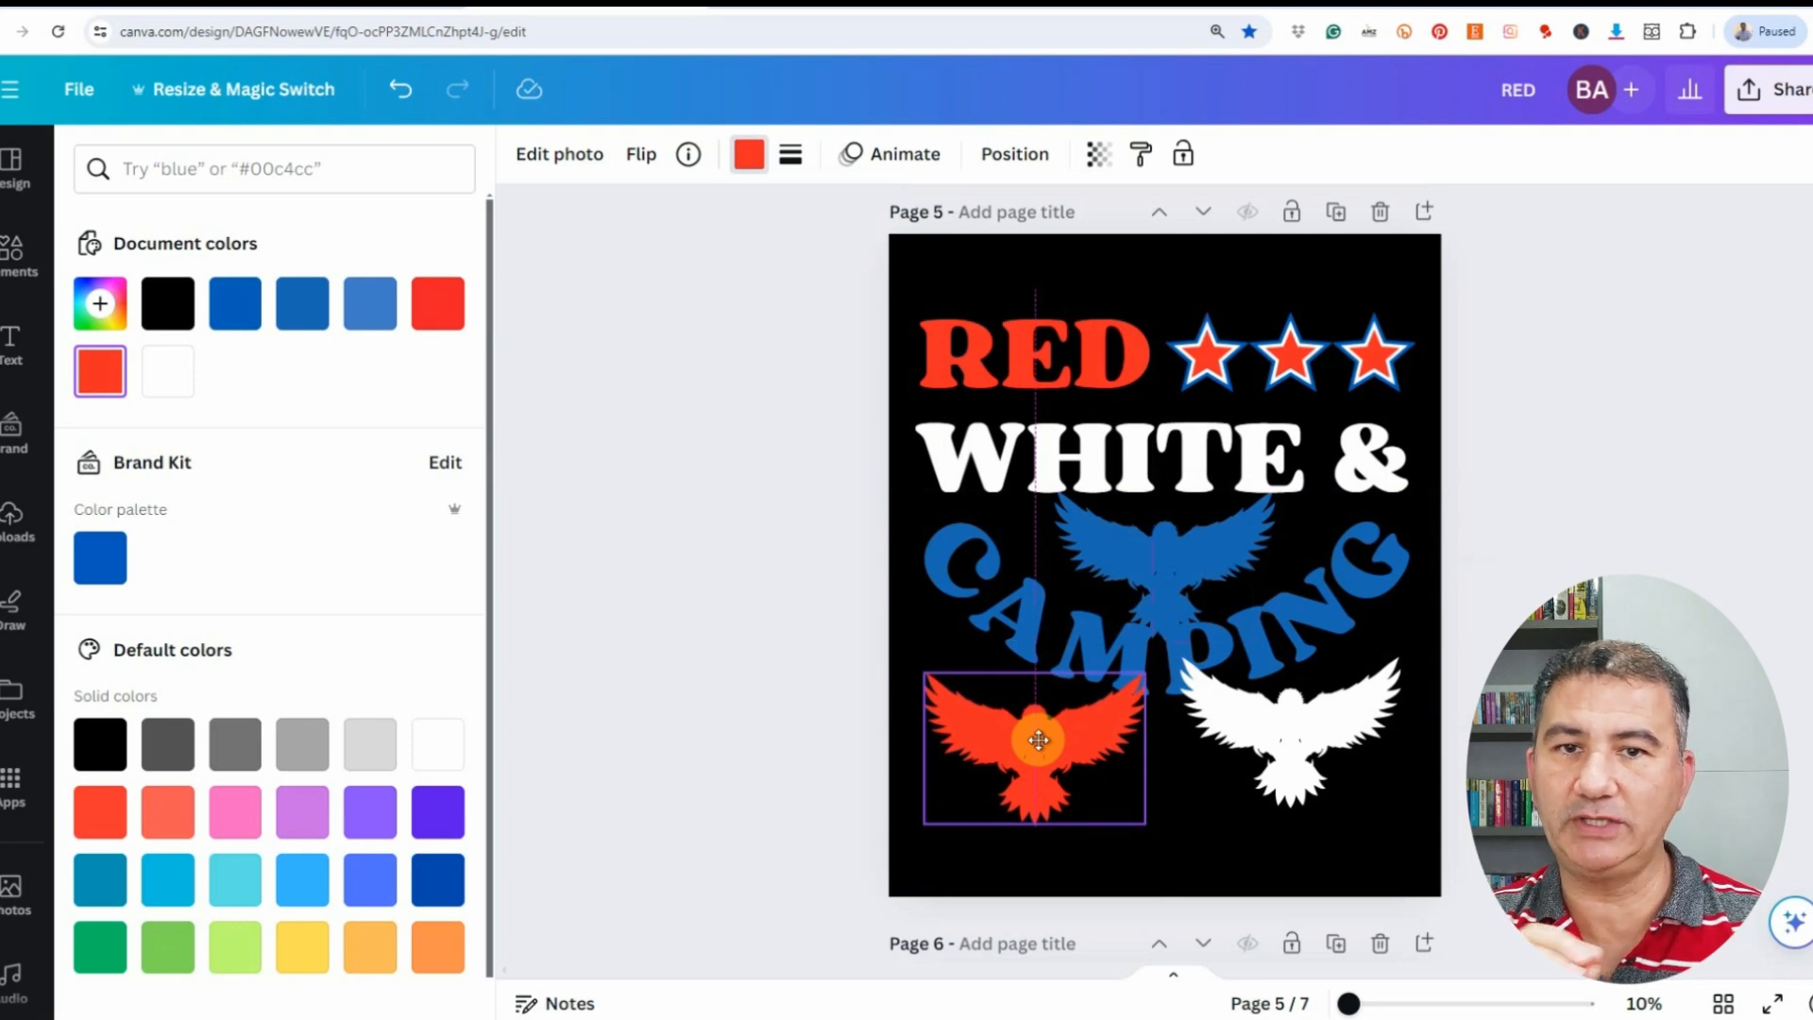
left_click_drag(1039, 740, 1164, 557)
left_click_drag(1288, 750, 1161, 586)
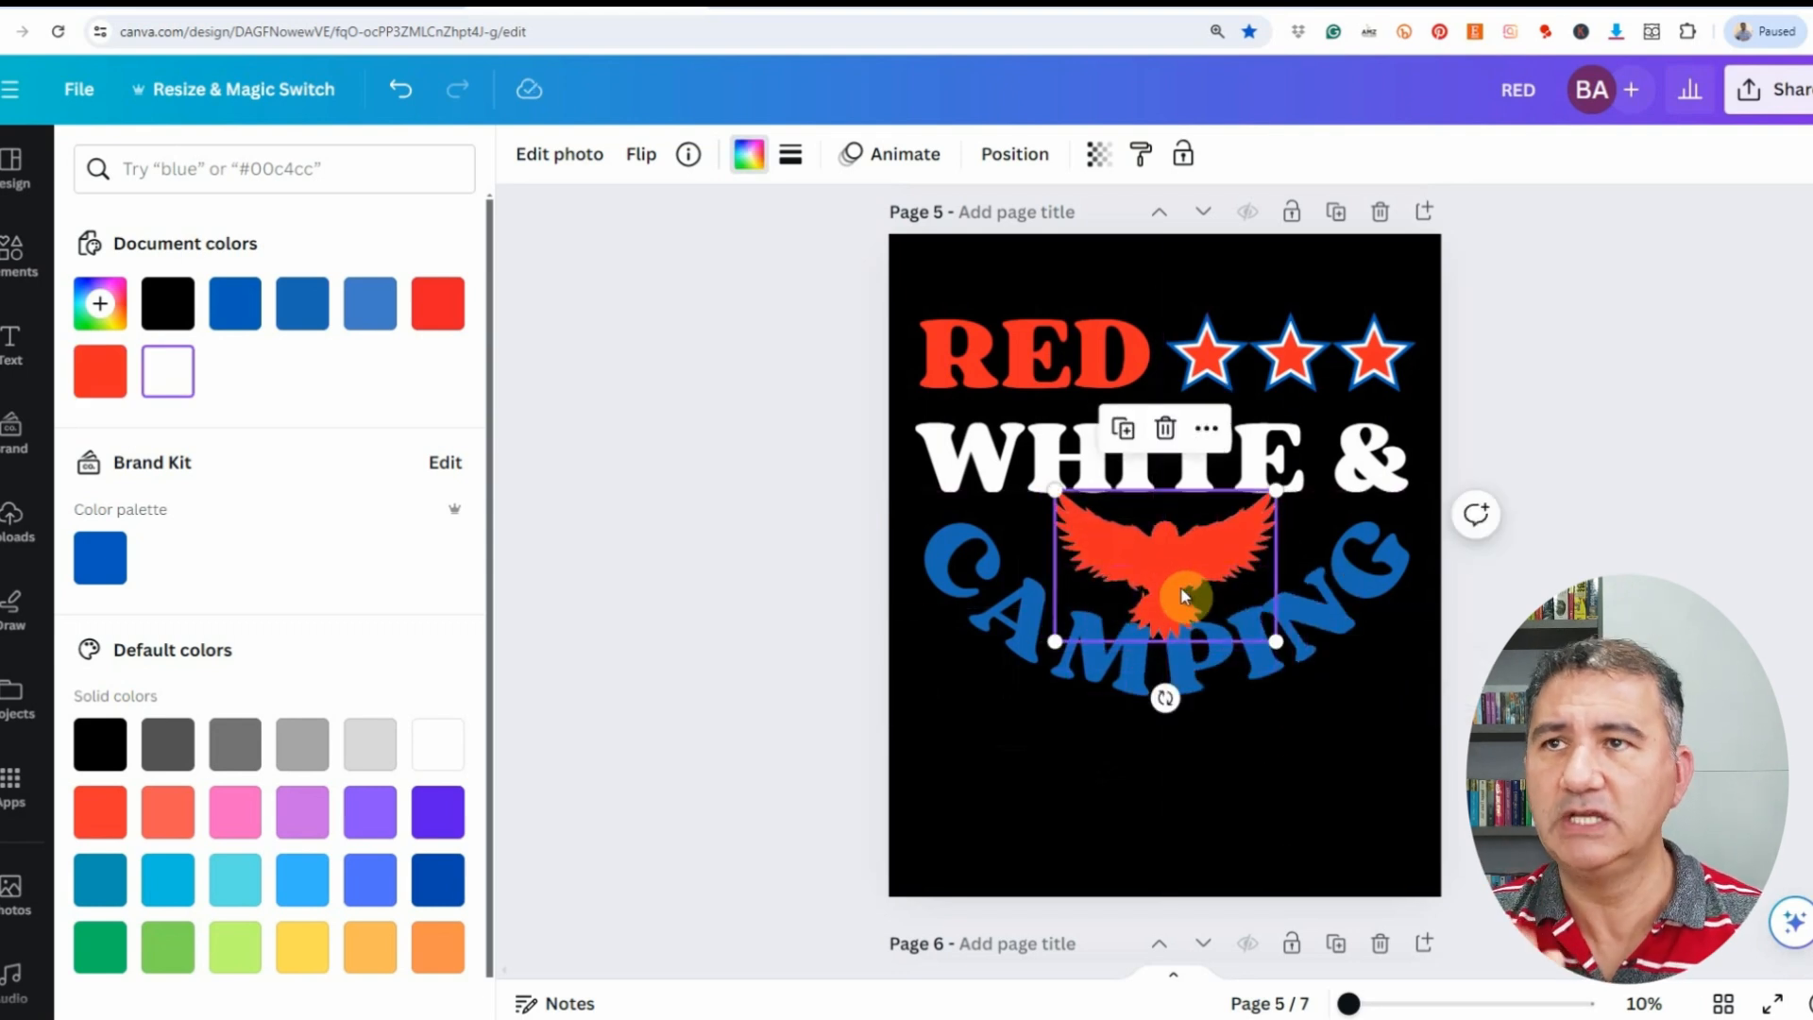
Step: Reorder the page 5 layers so the blue eagle sits directly beneath the white eagle
left_click(1009, 160)
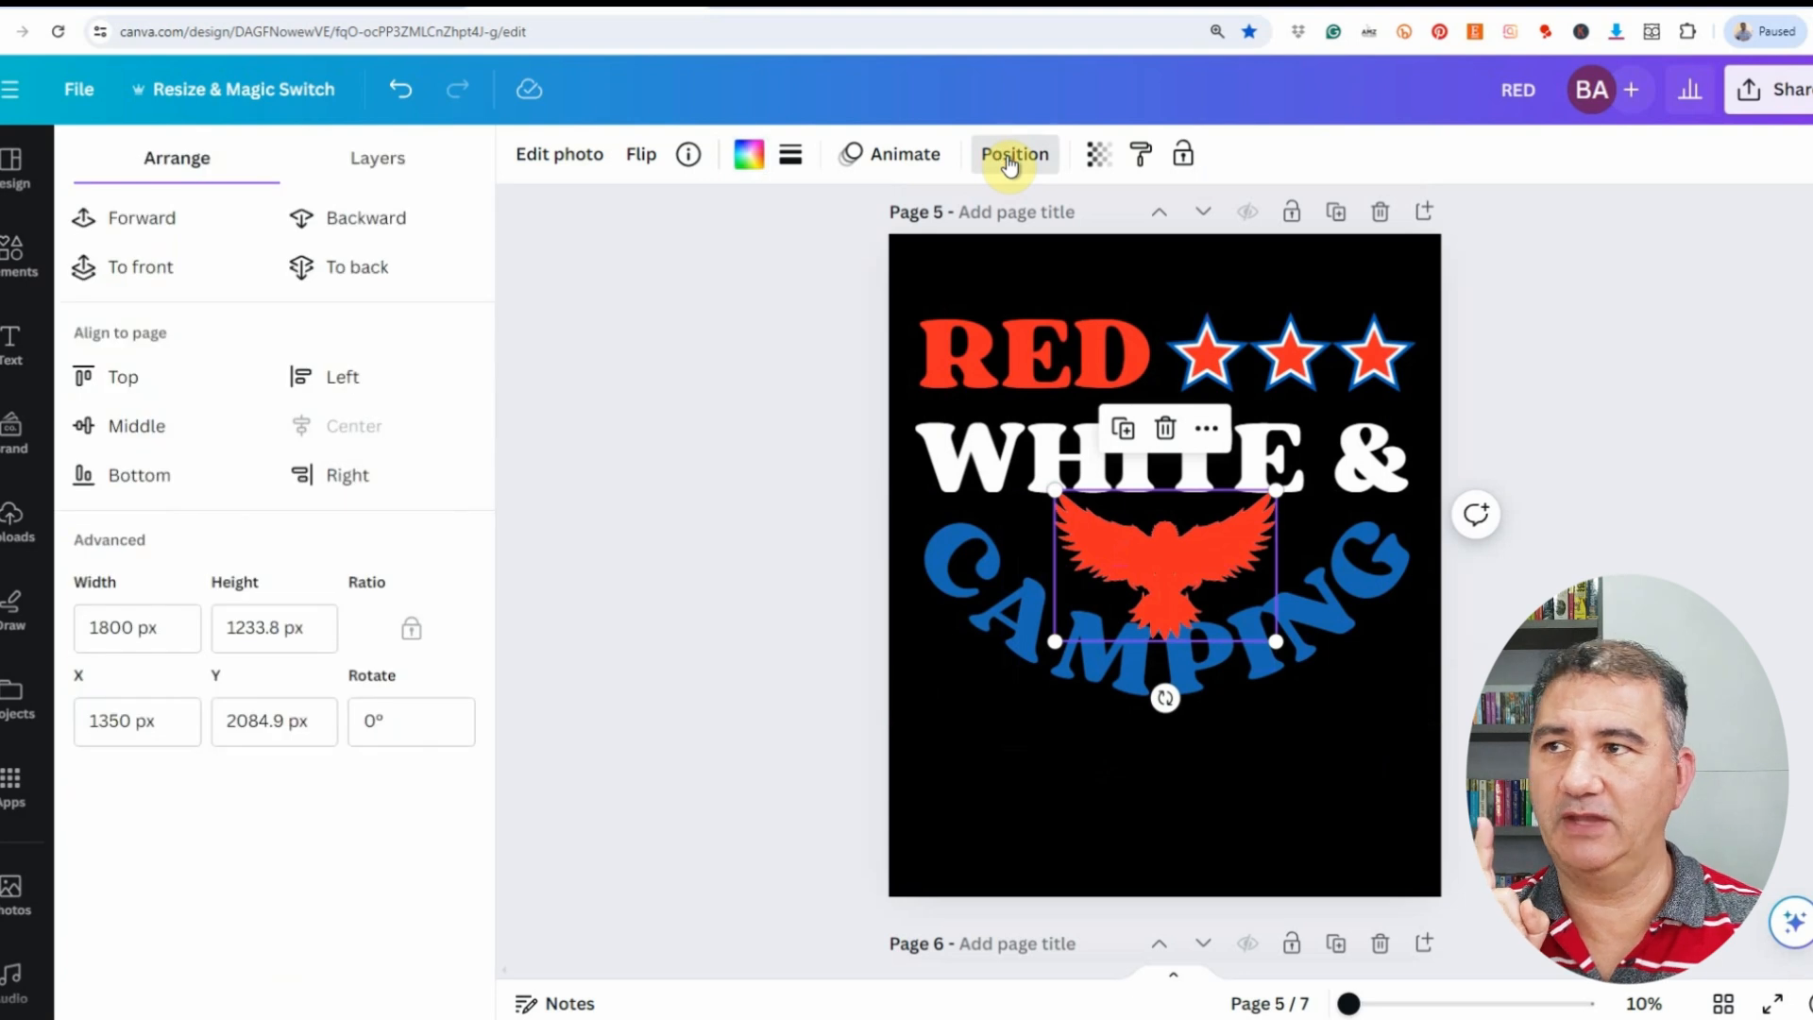
left_click(379, 166)
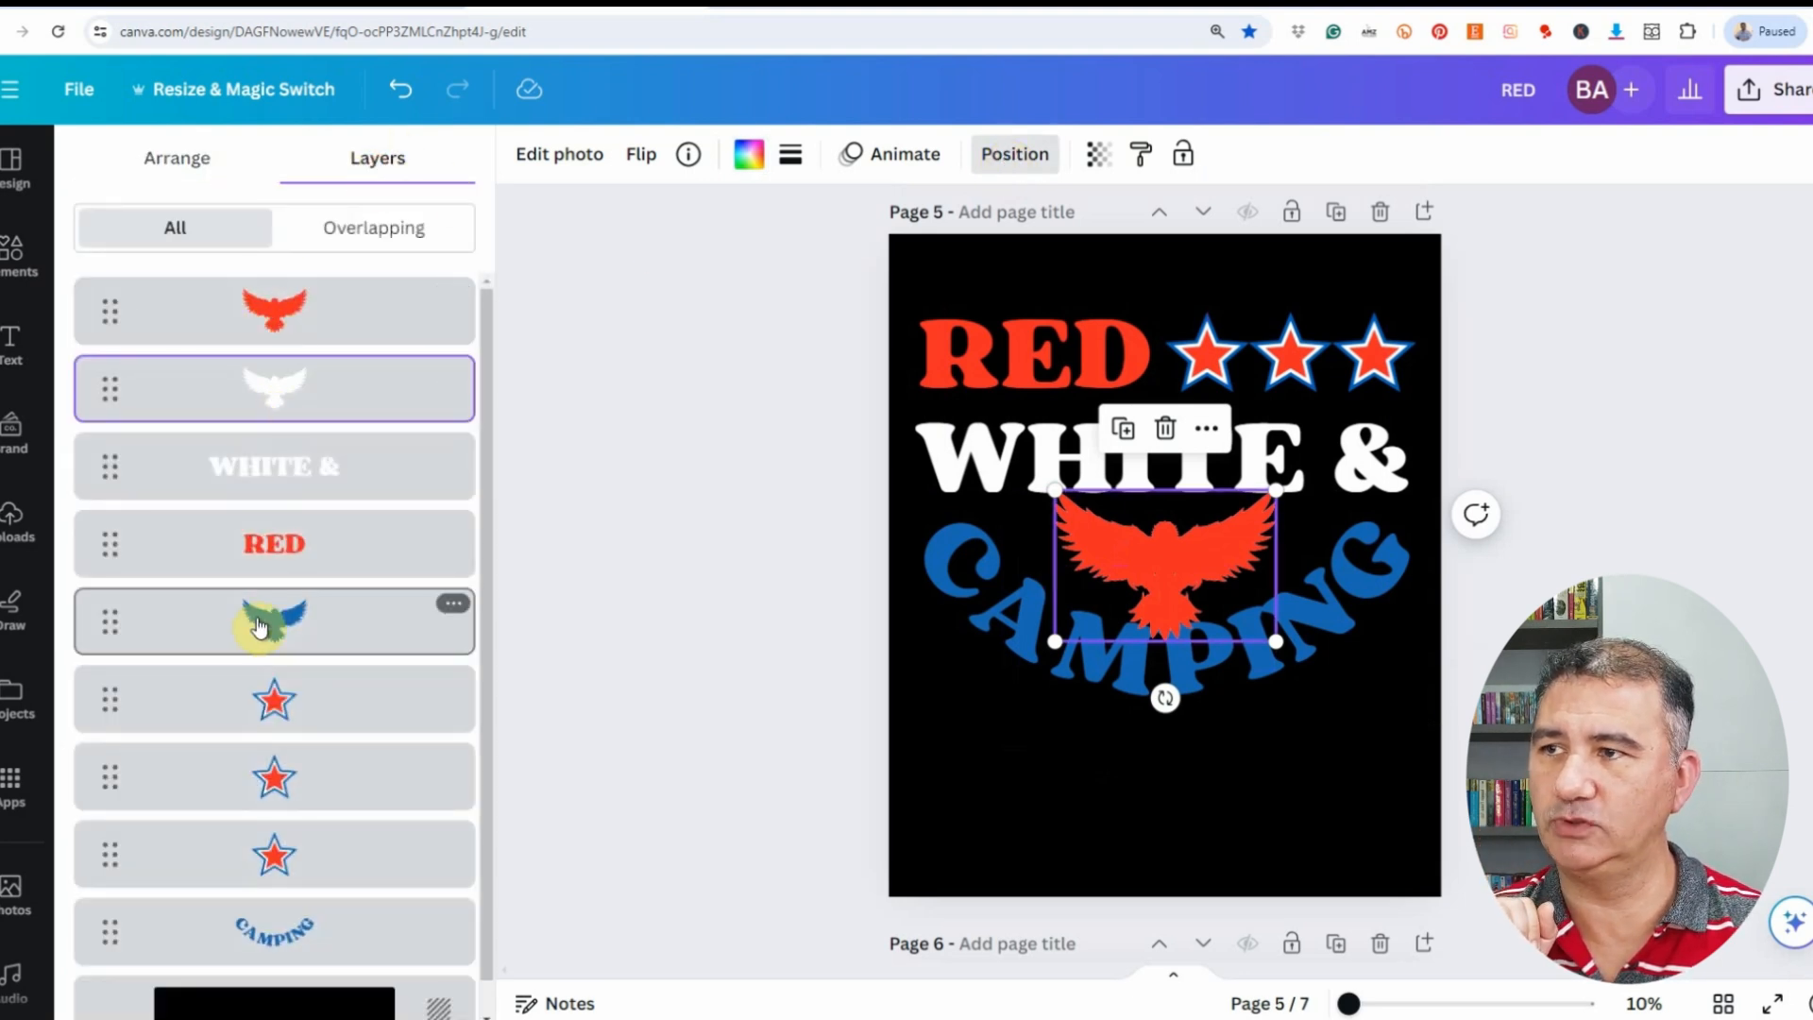
left_click_drag(250, 632, 250, 456)
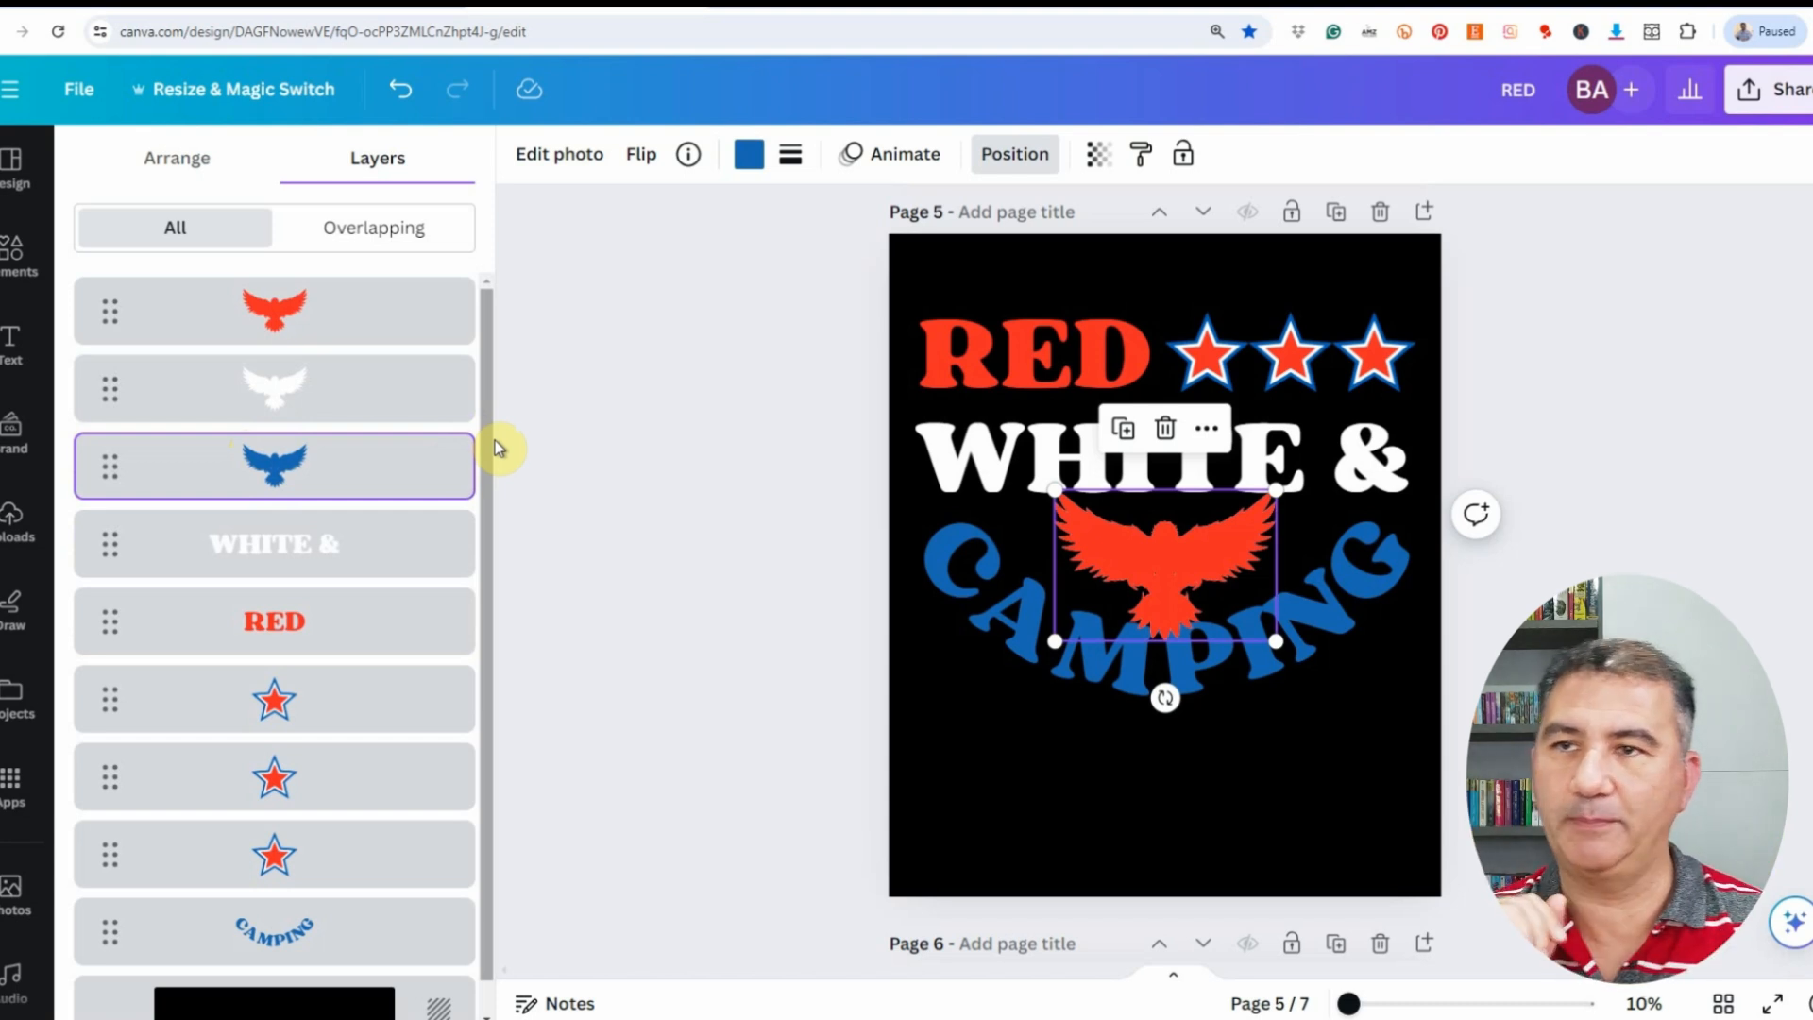
Step: Crop the red eagle on page 5 with the Freeform ratio so only its left wing remains
left_click(329, 326)
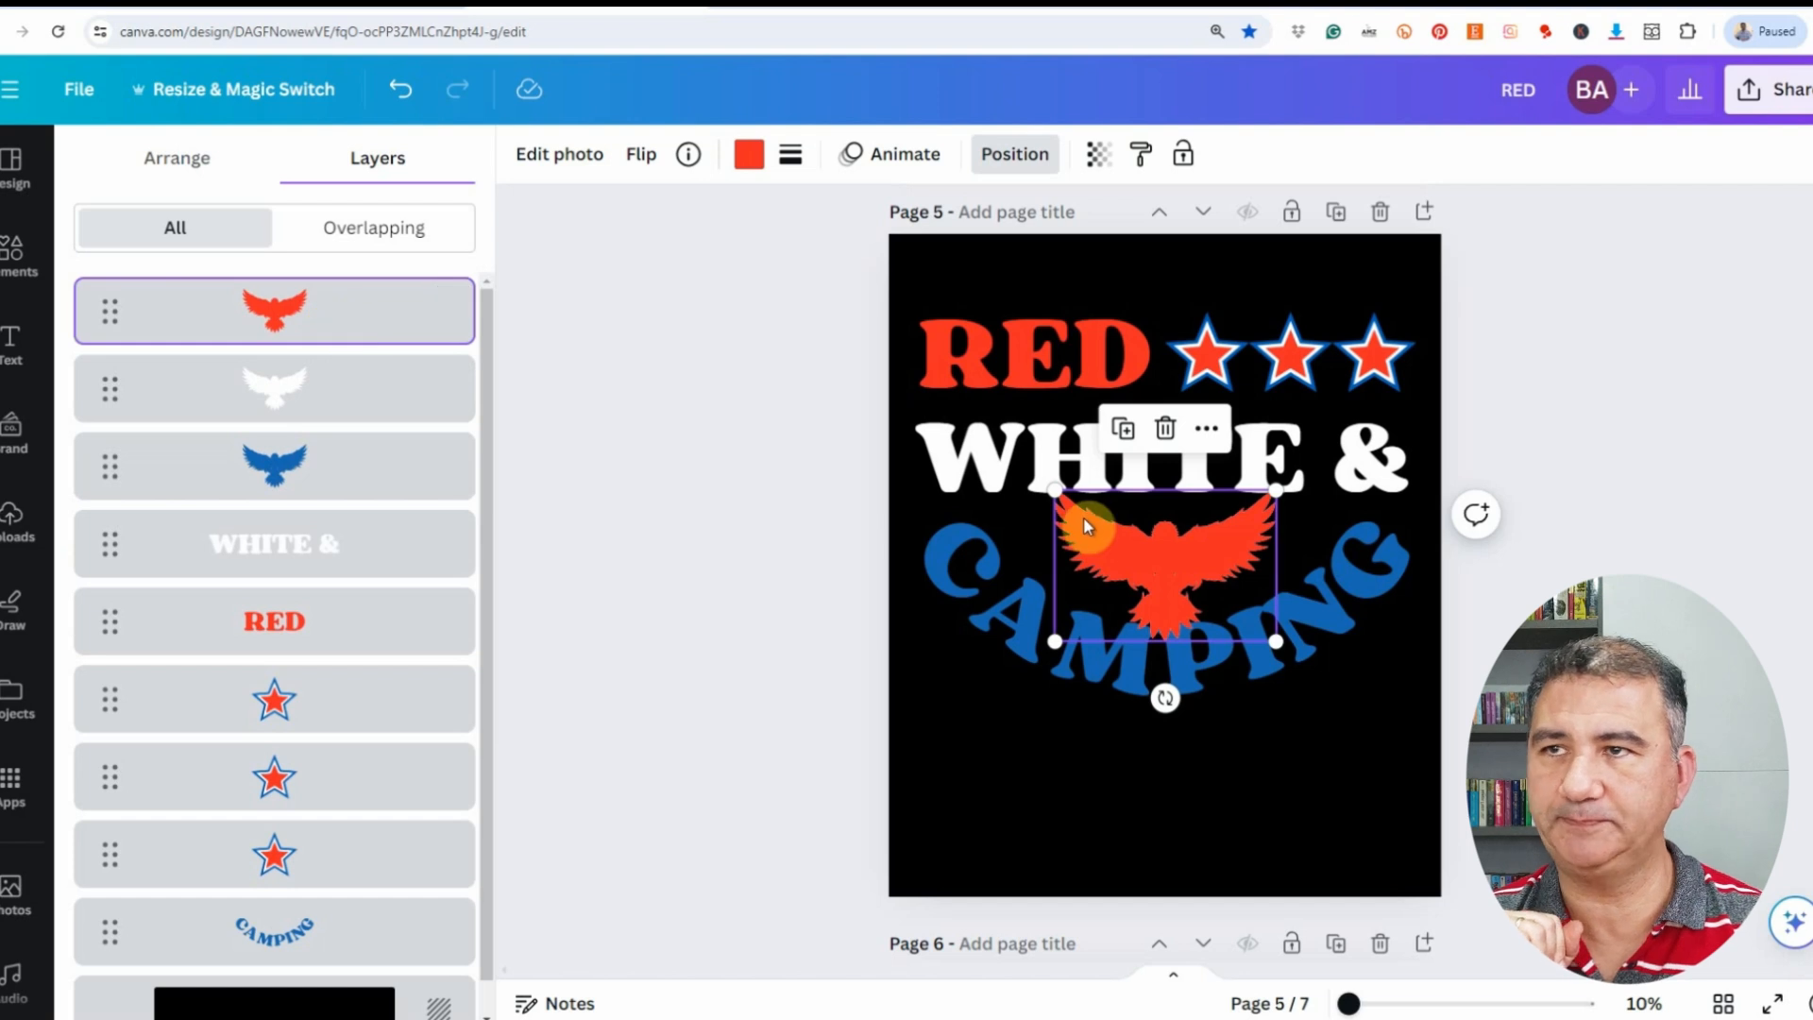
left_click(555, 157)
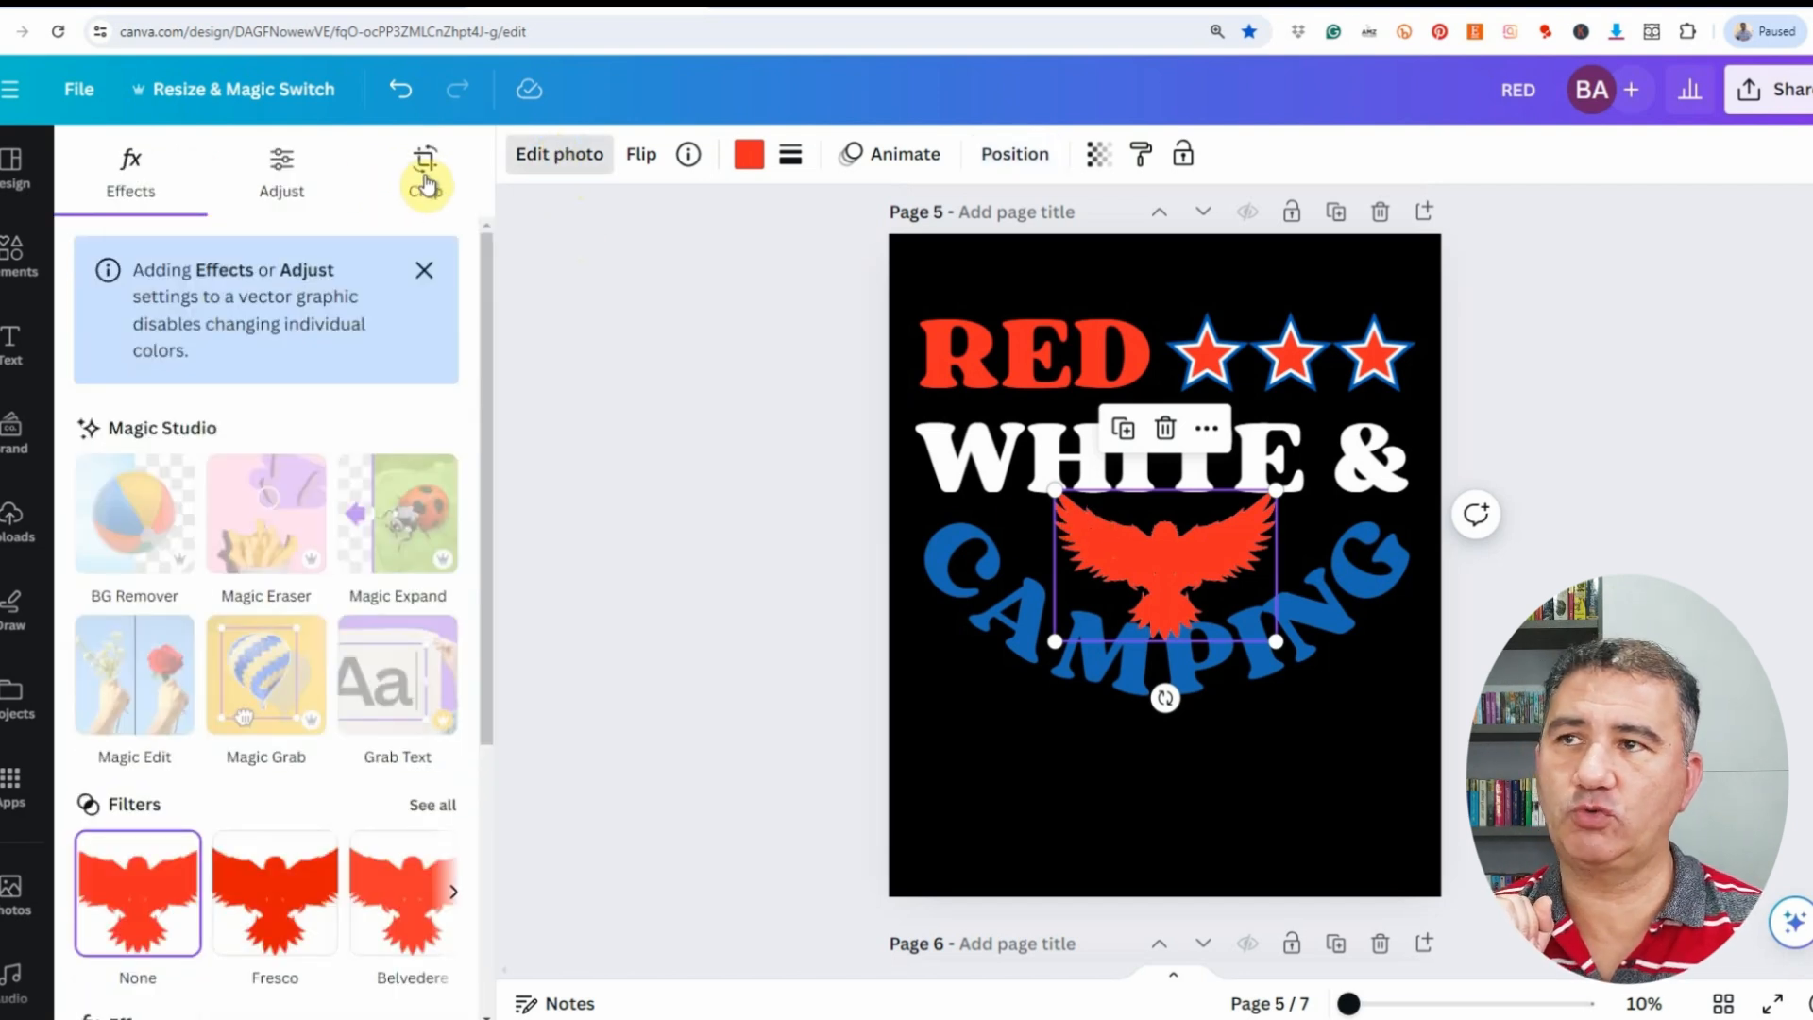
left_click(426, 181)
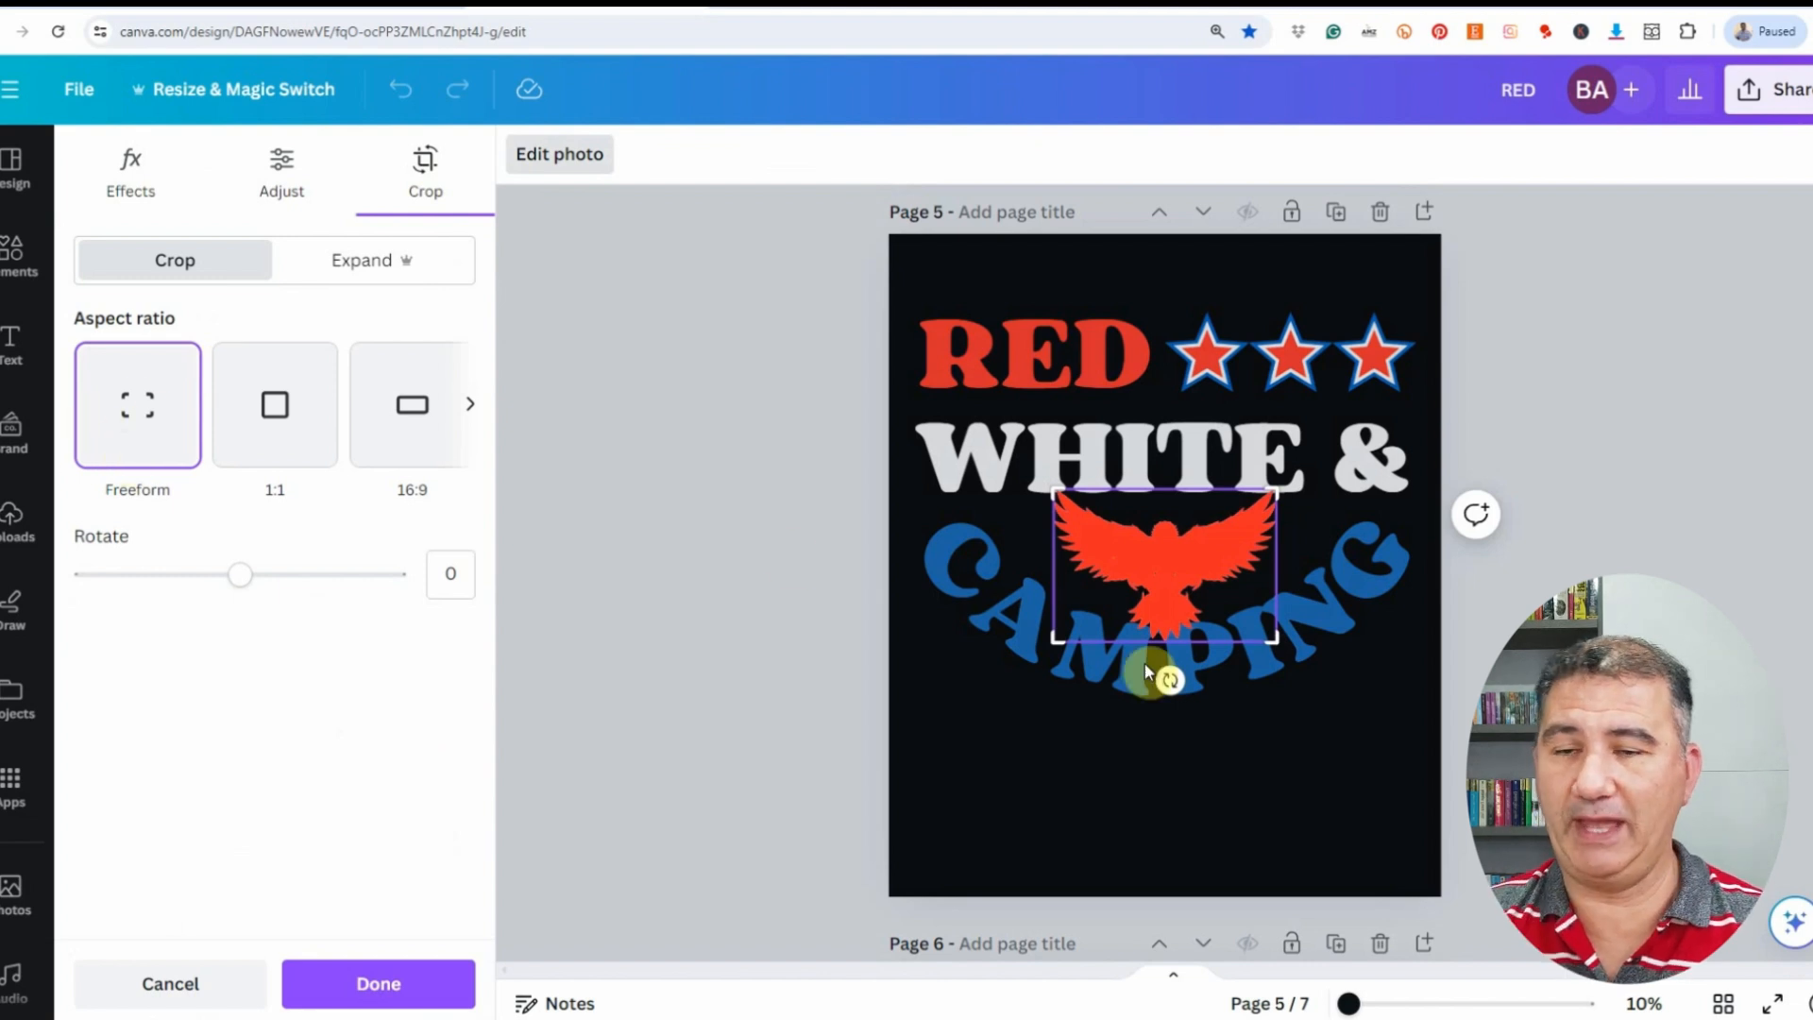
left_click_drag(1348, 1004, 1393, 1004)
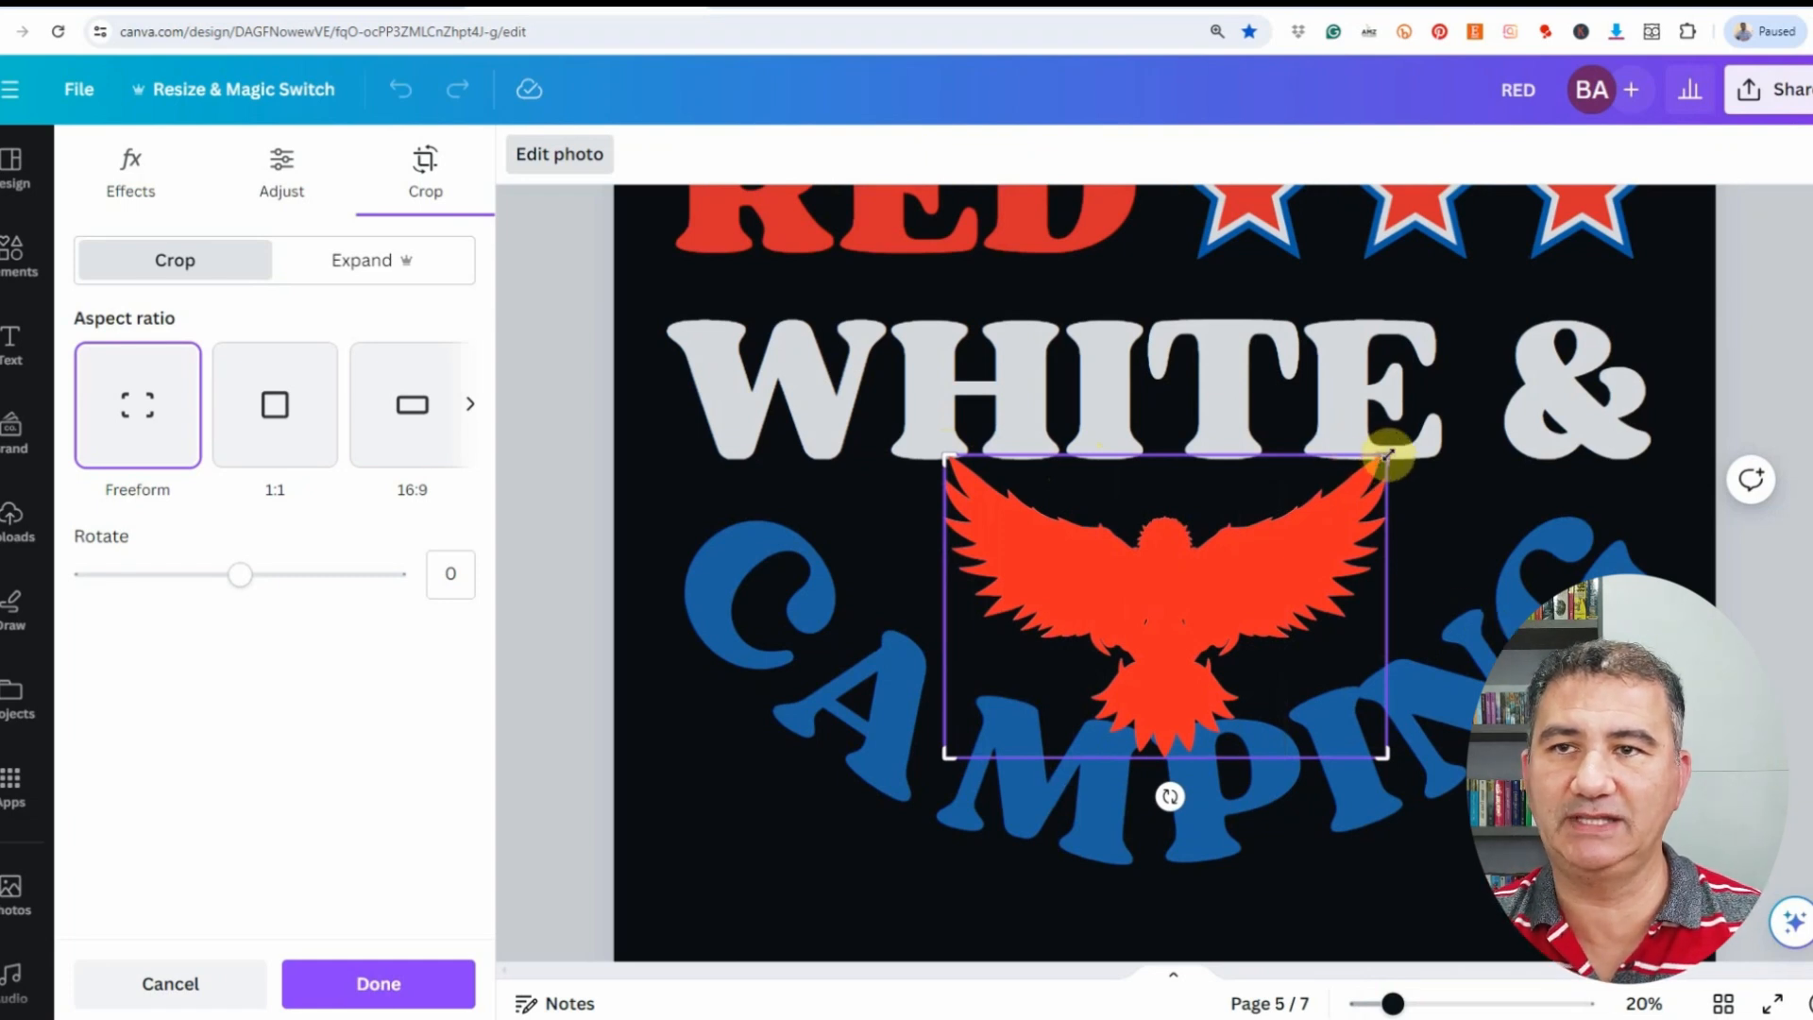
left_click_drag(1385, 454, 1087, 452)
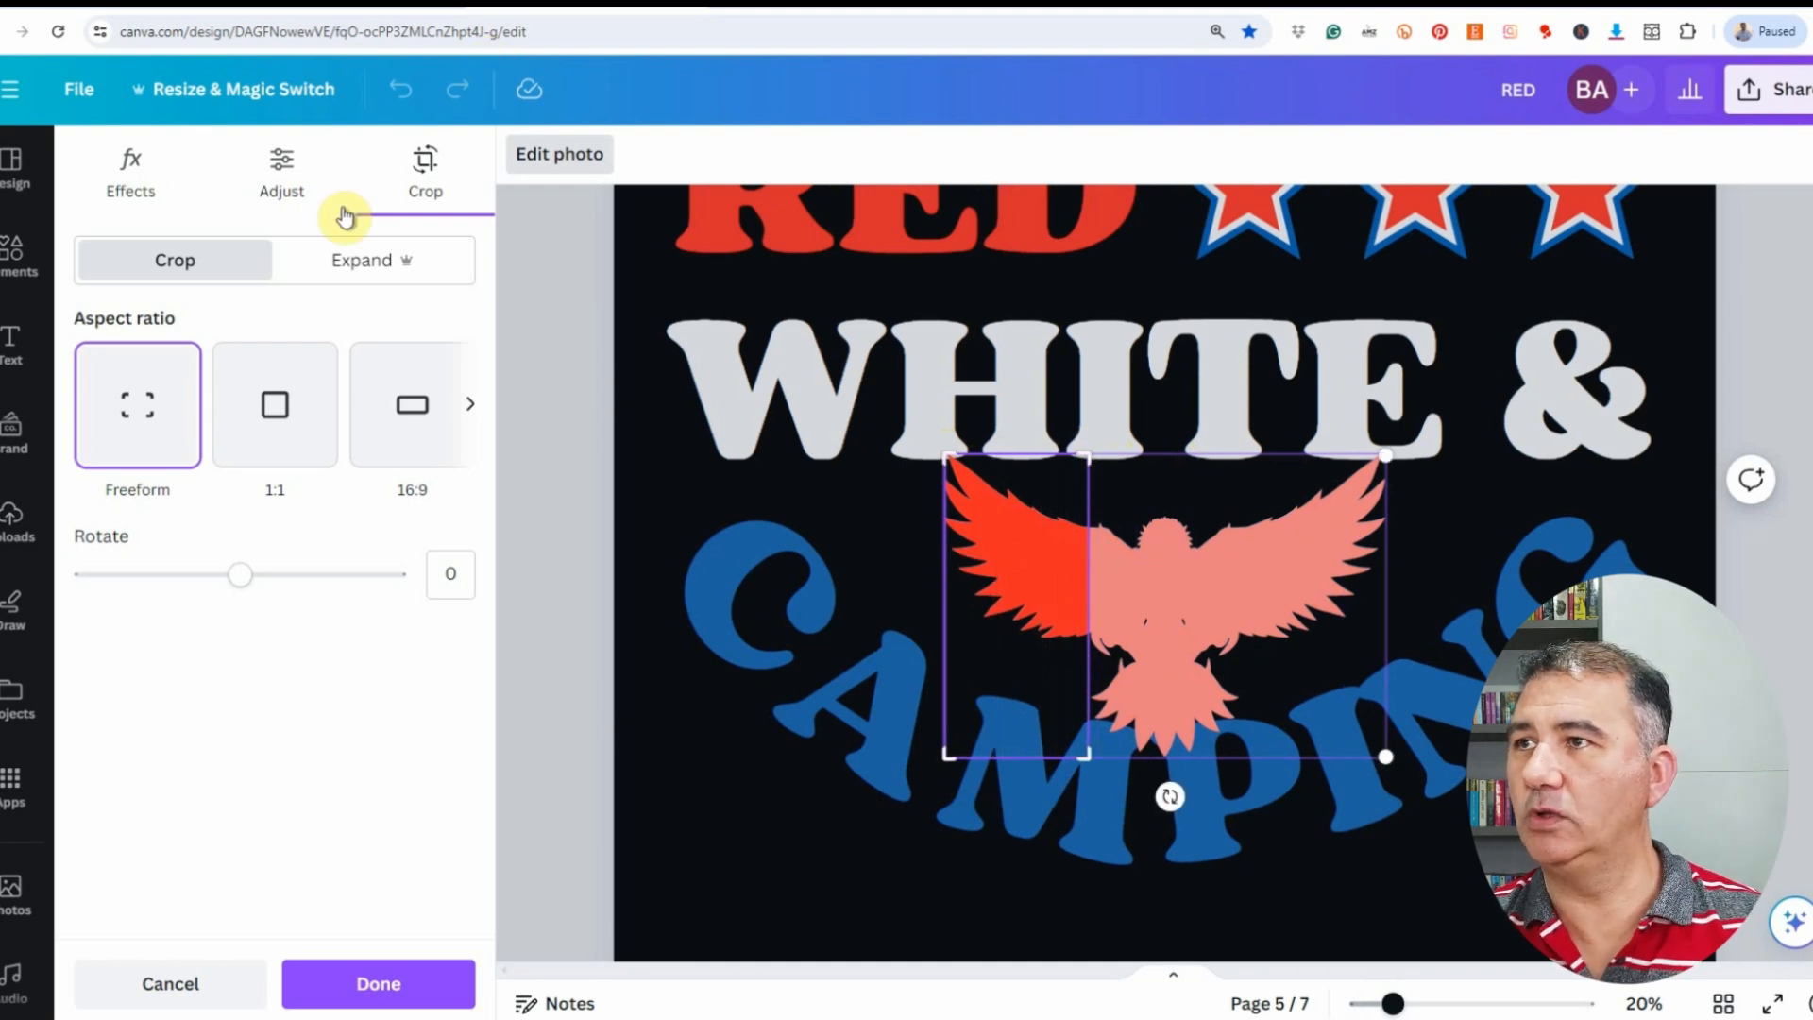
left_click(324, 1004)
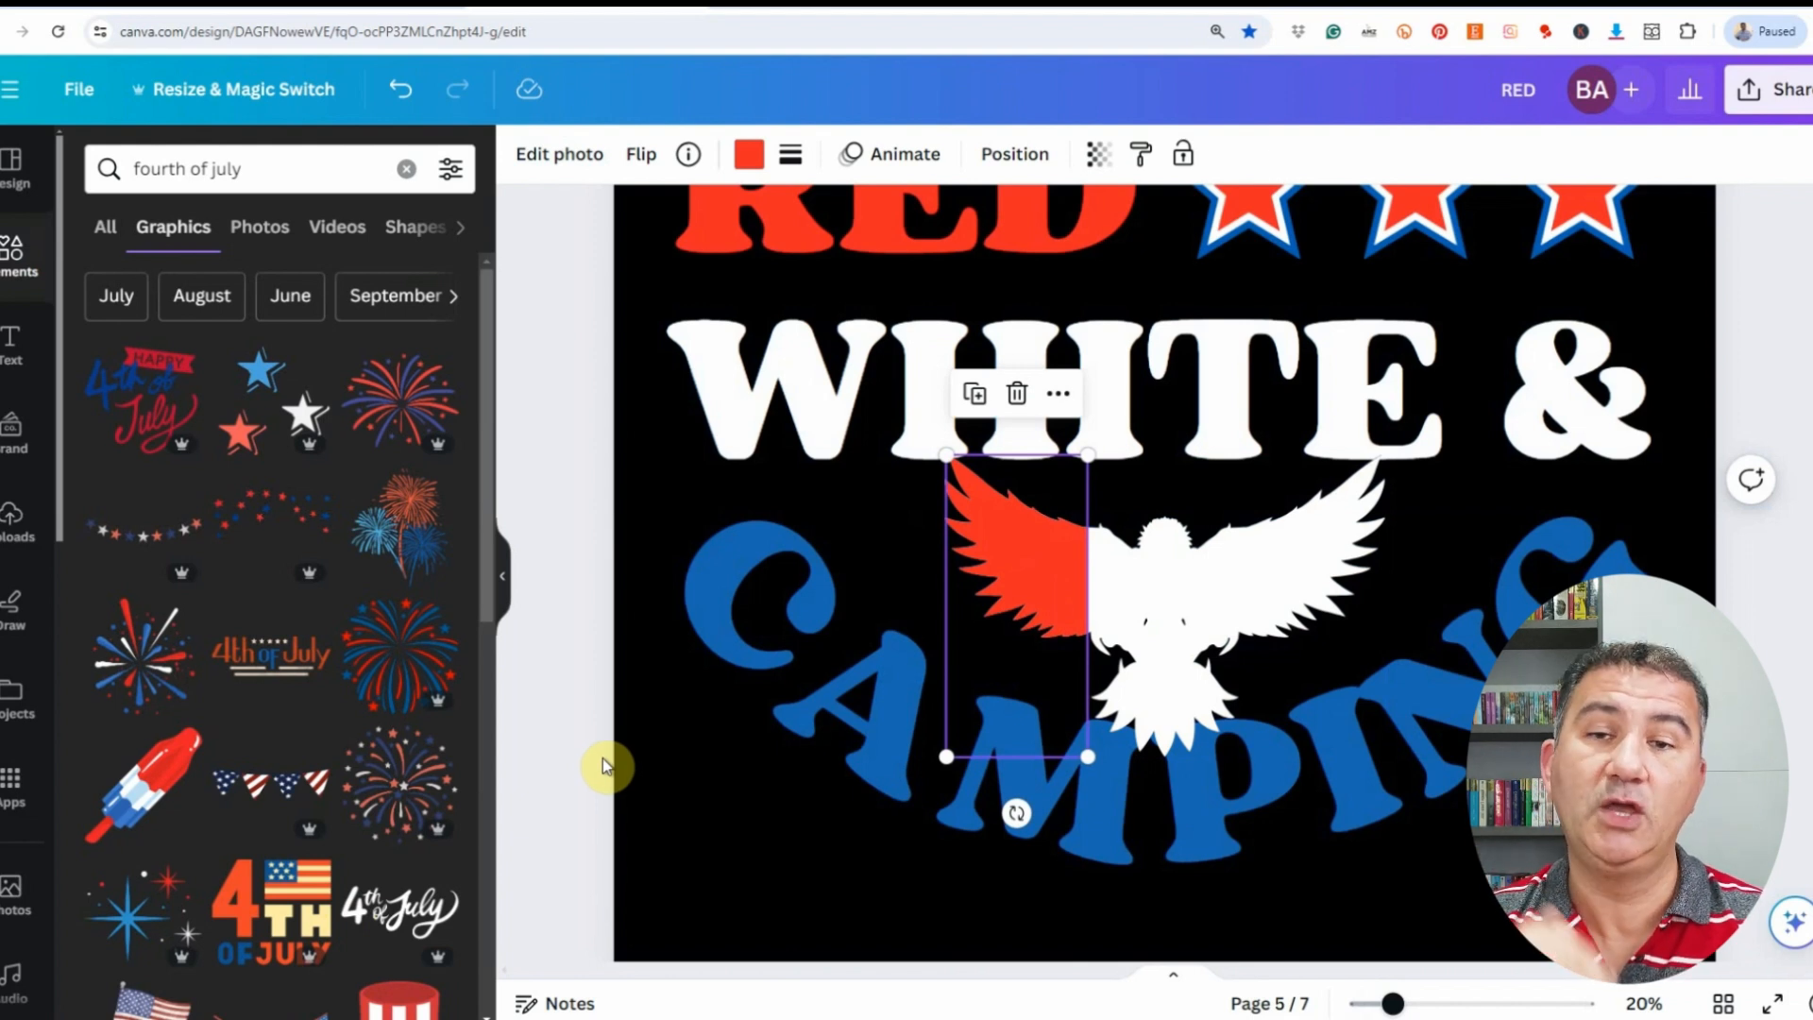
Step: Crop the white eagle on both sides so only its head, body and tail remain between the two wings
left_click(1204, 584)
left_click(1013, 157)
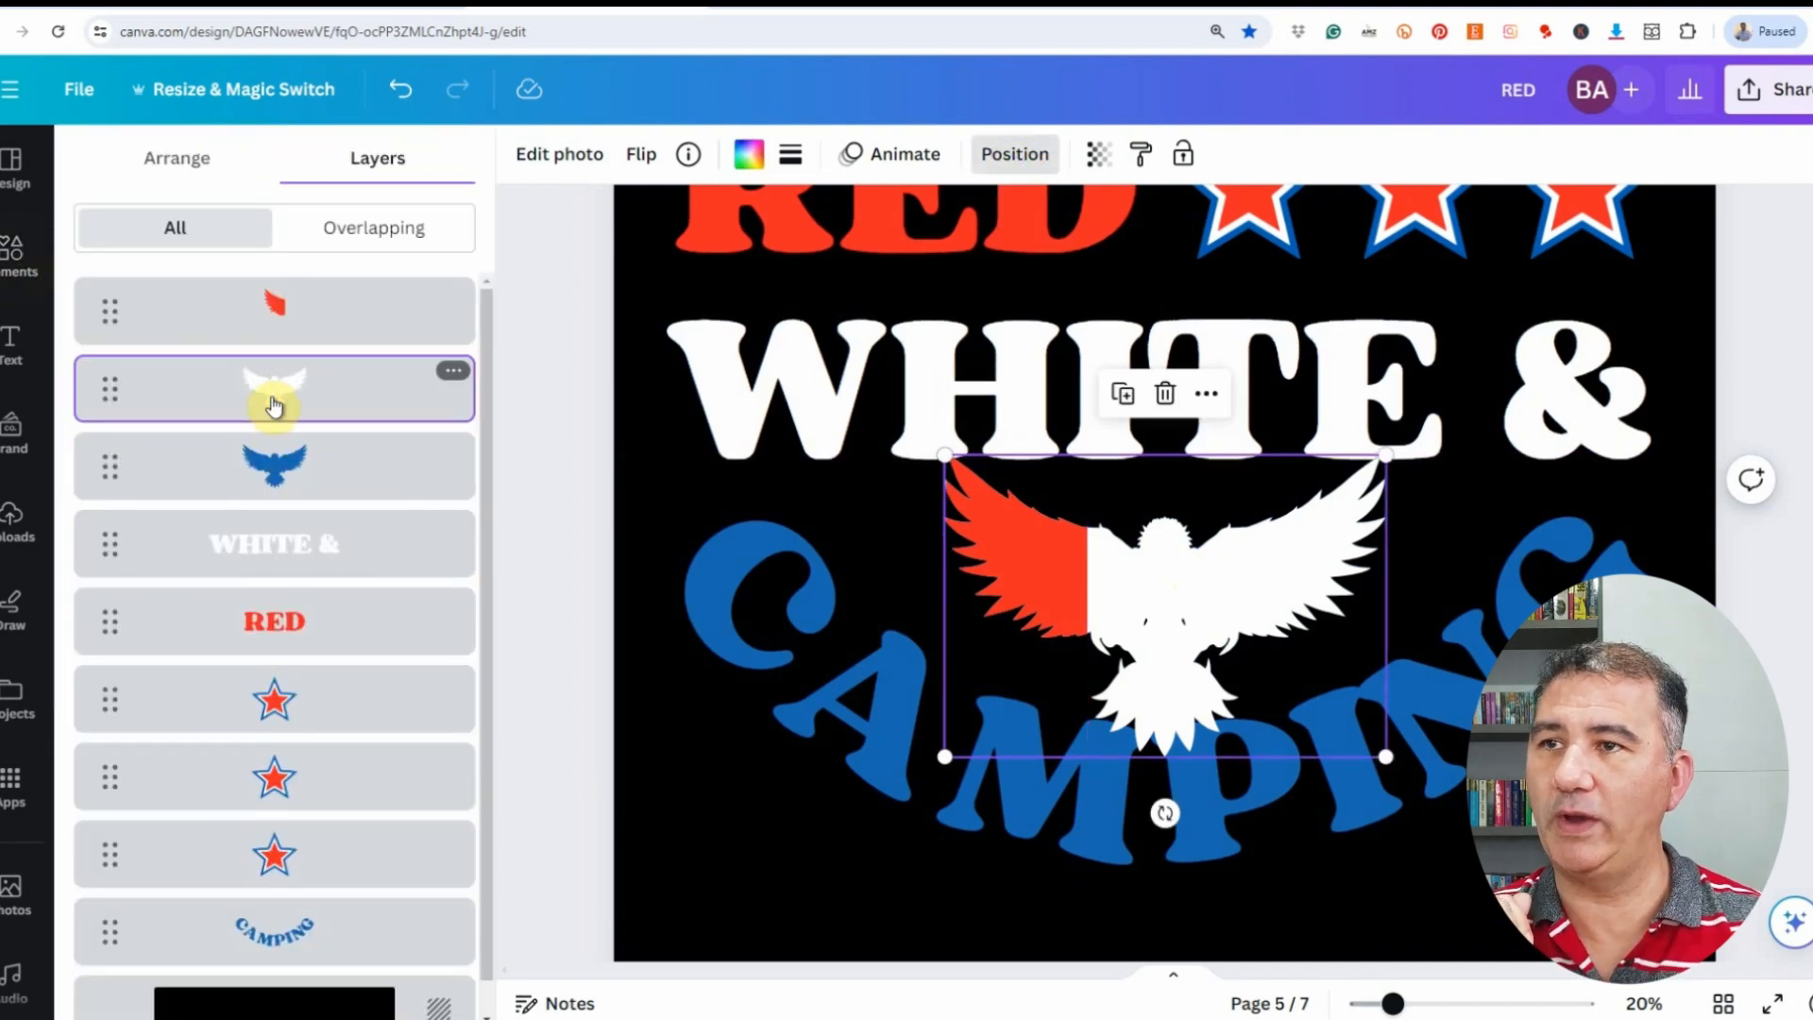
left_click(559, 159)
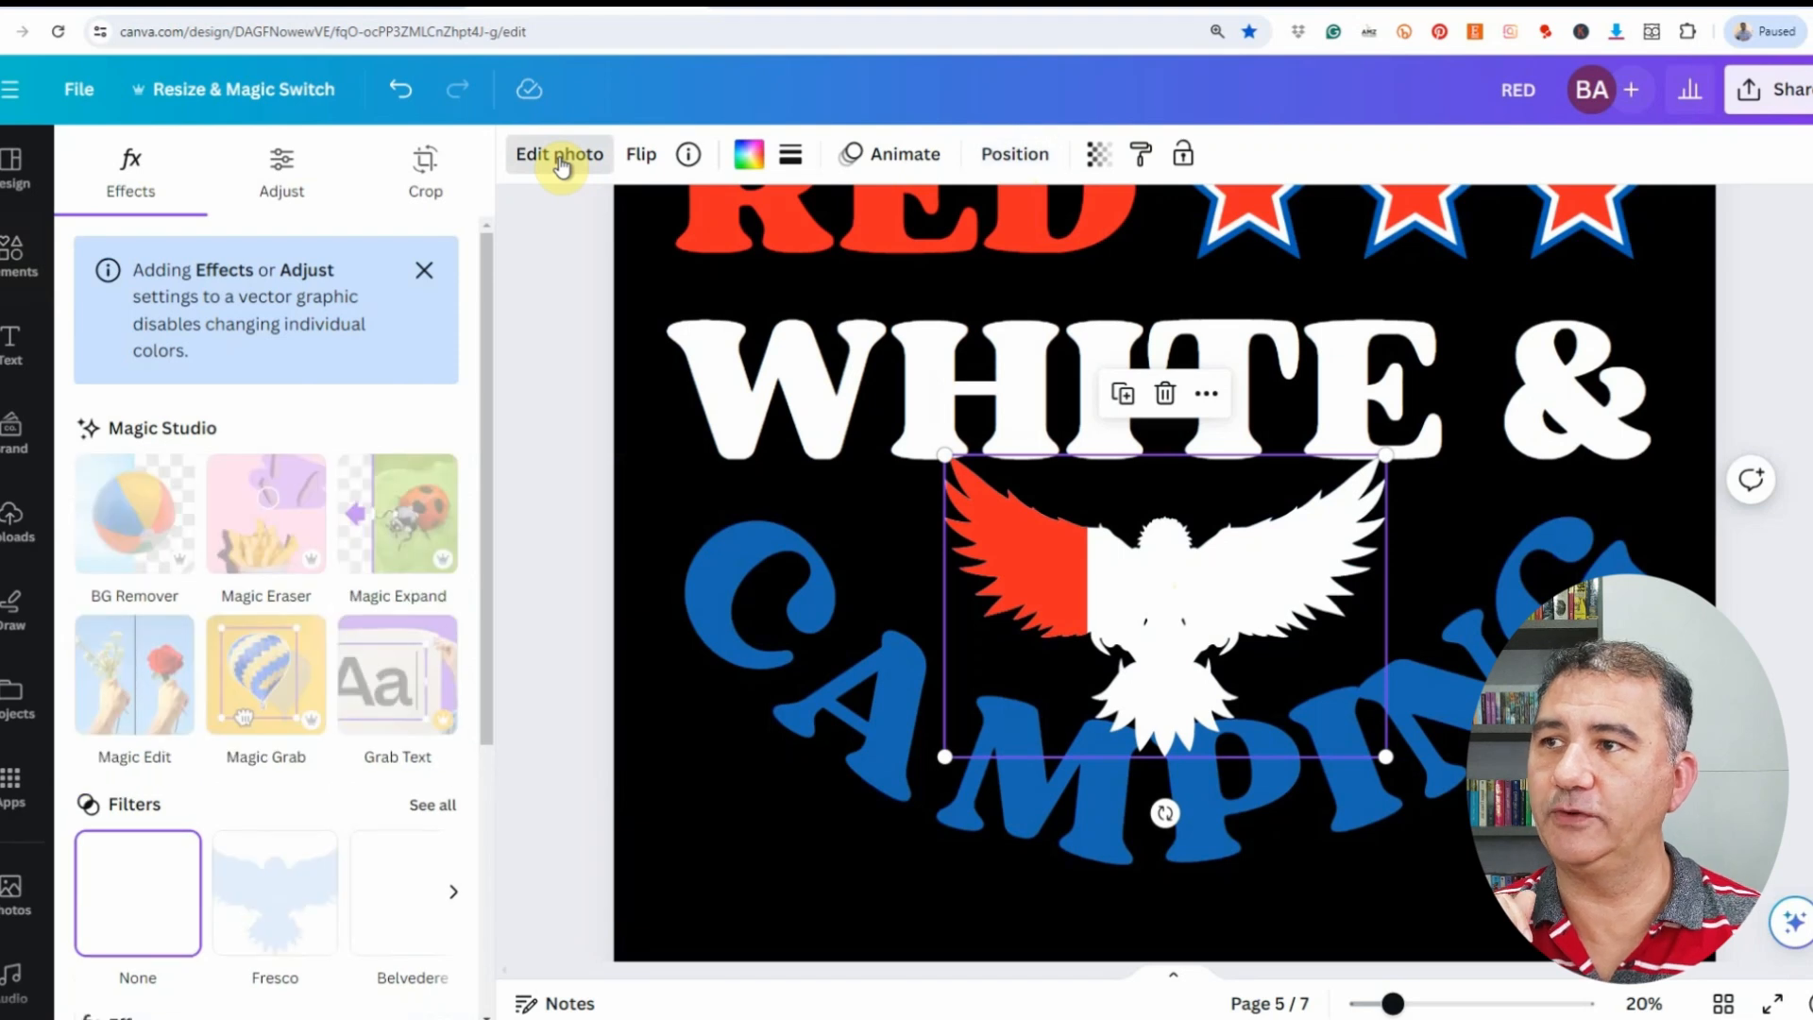
left_click(427, 170)
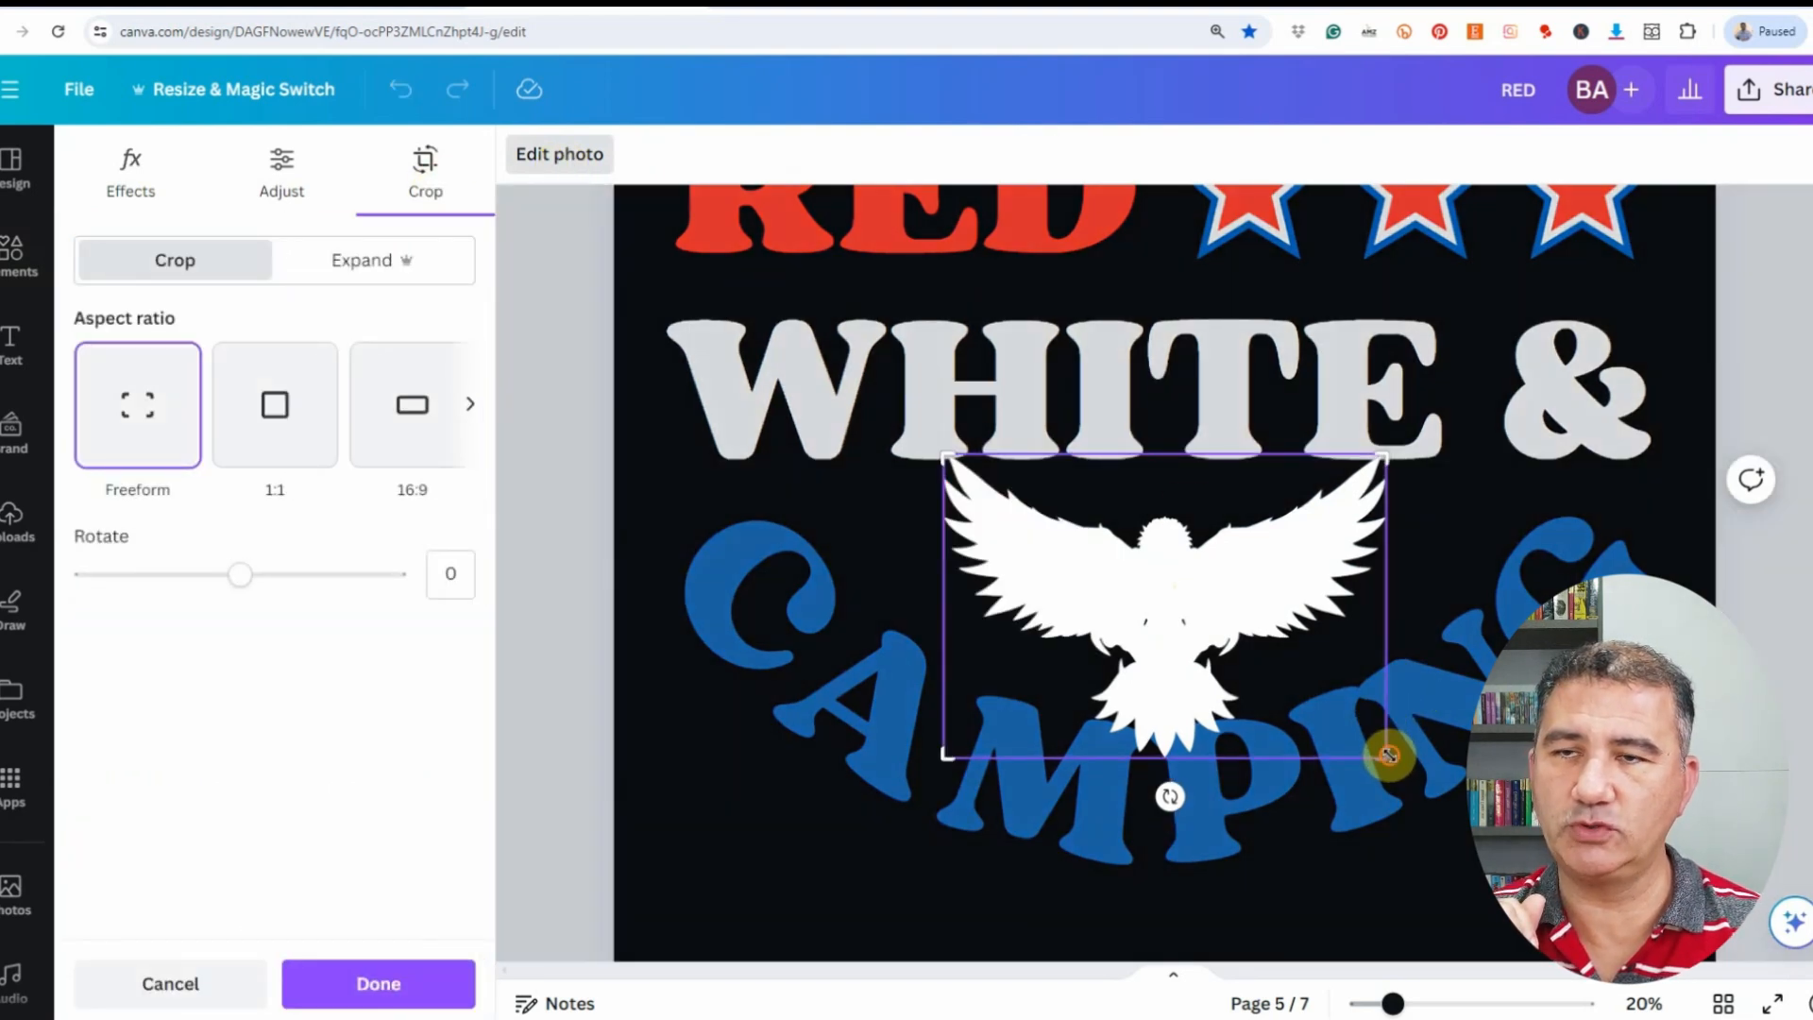
left_click_drag(1388, 754, 1231, 754)
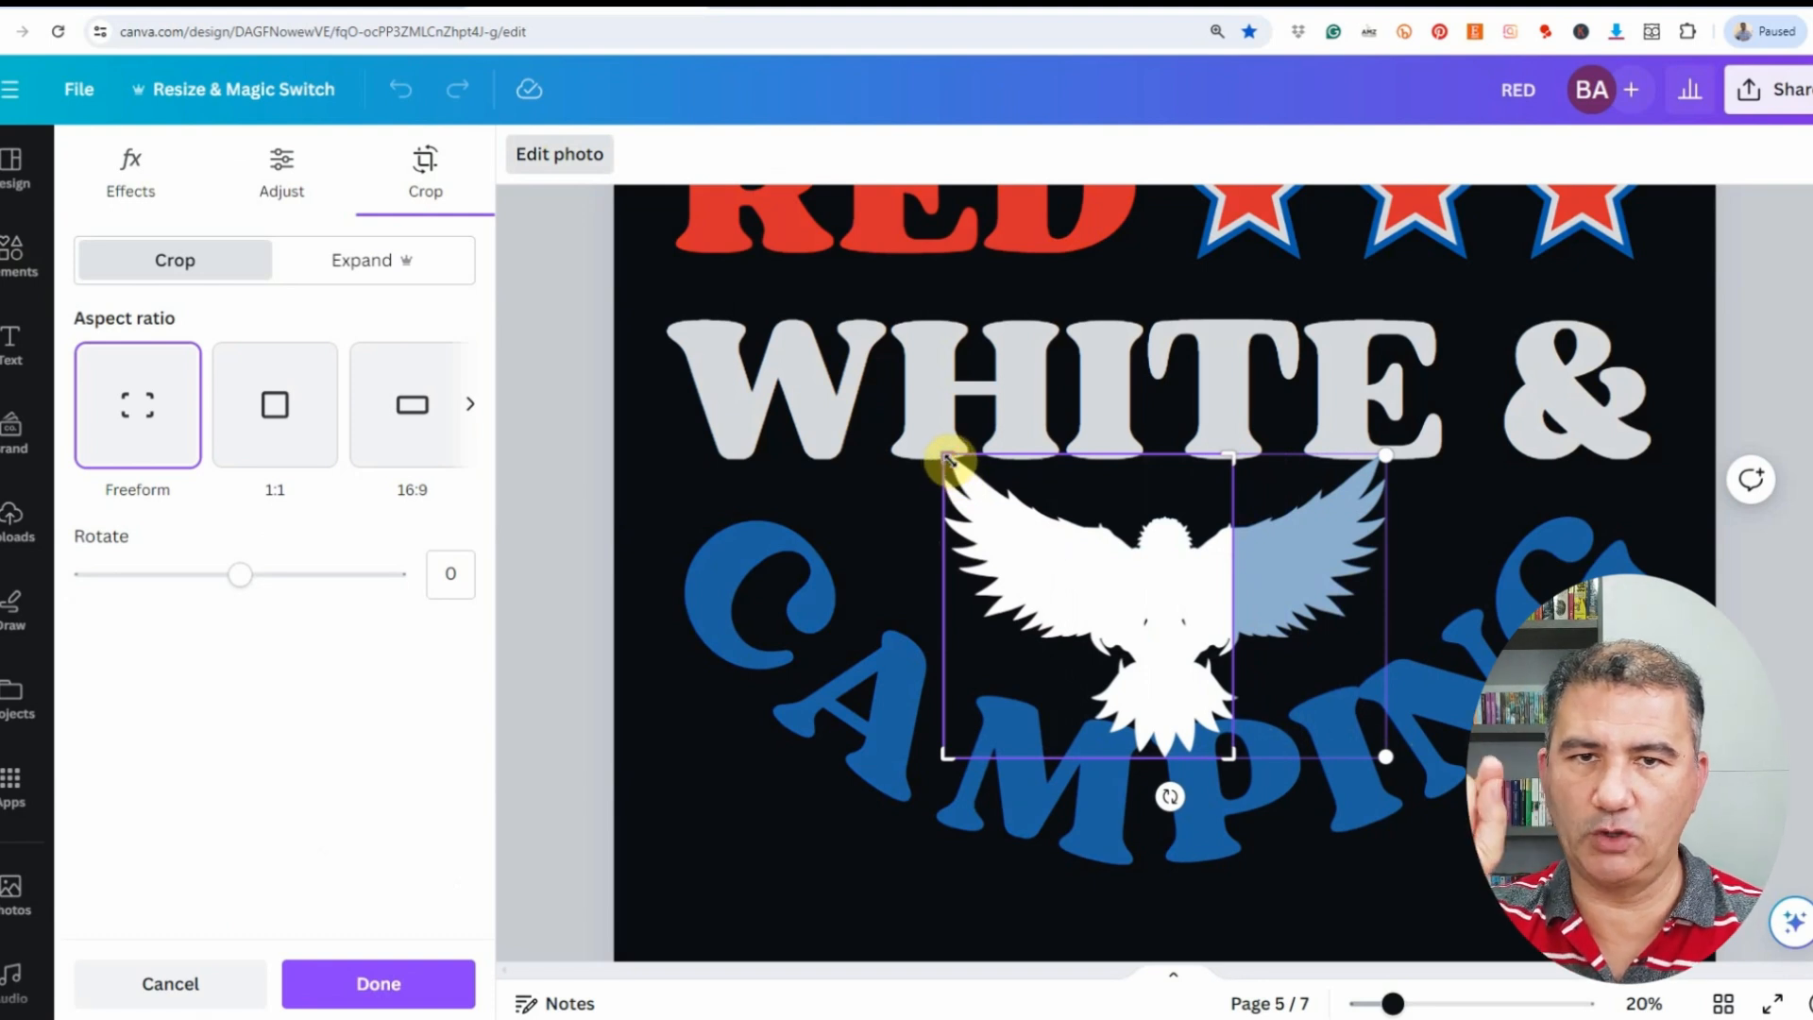
left_click_drag(948, 461, 1087, 461)
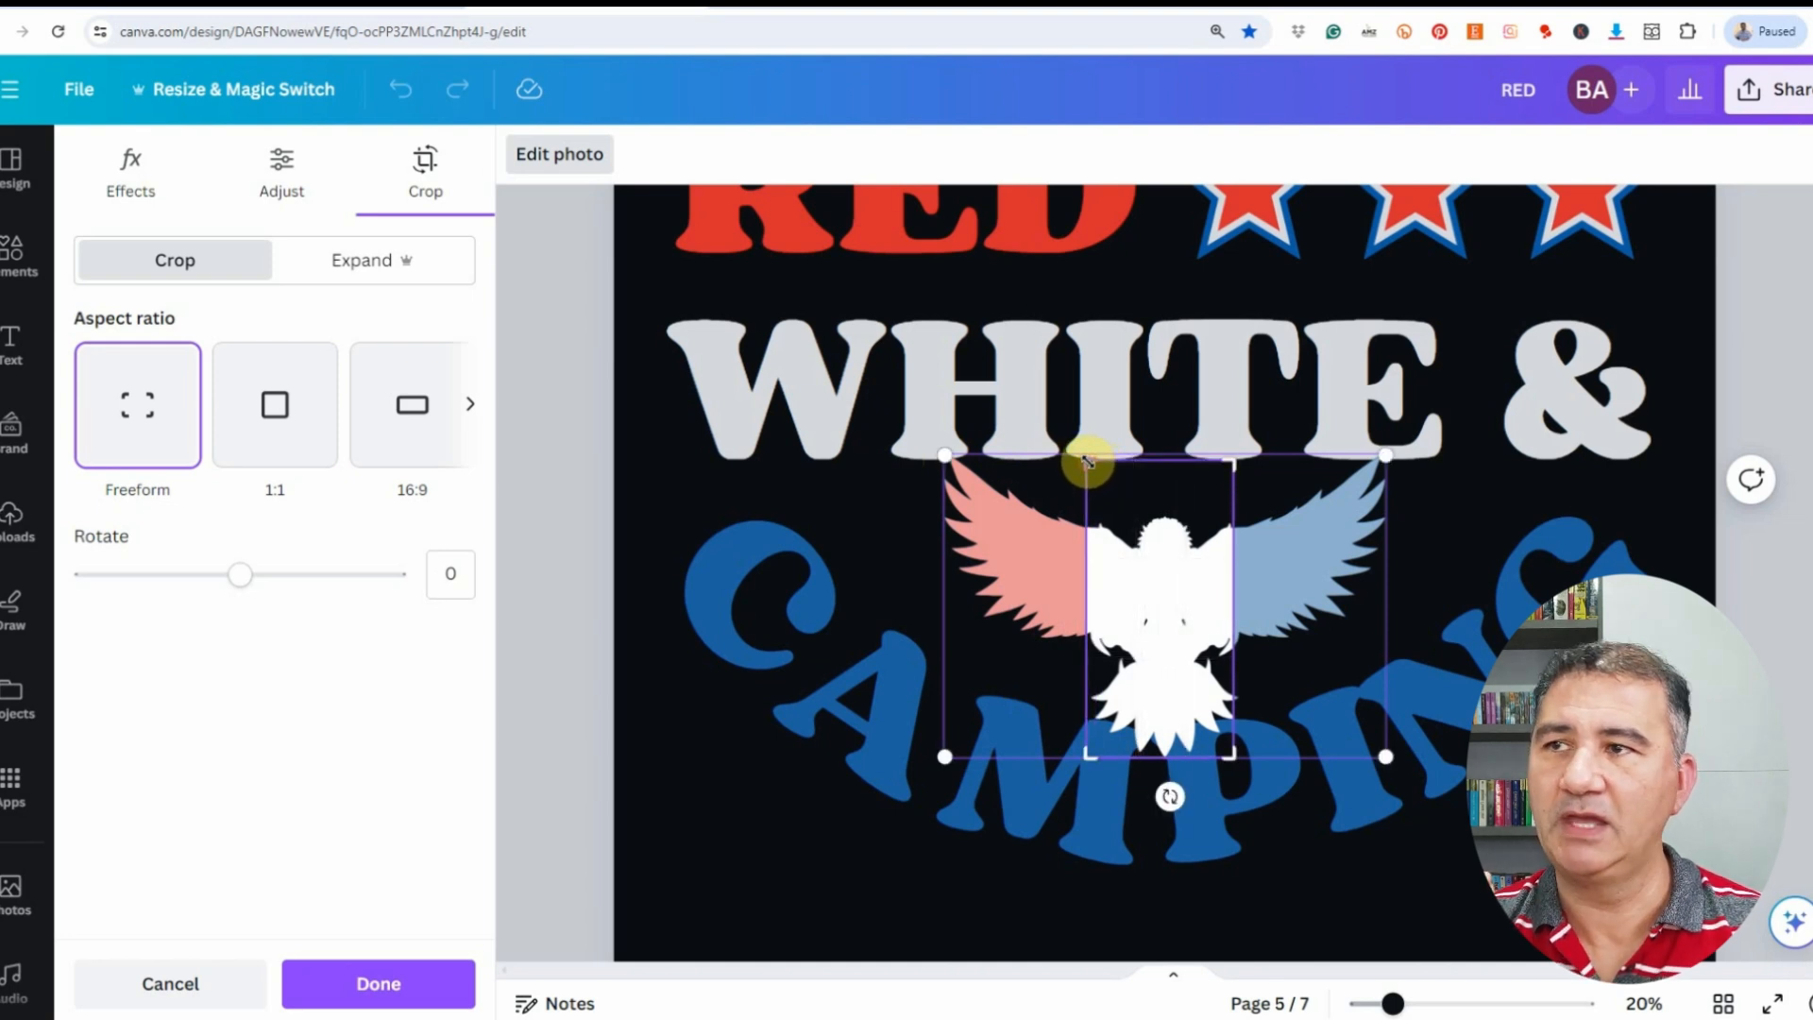
left_click(378, 983)
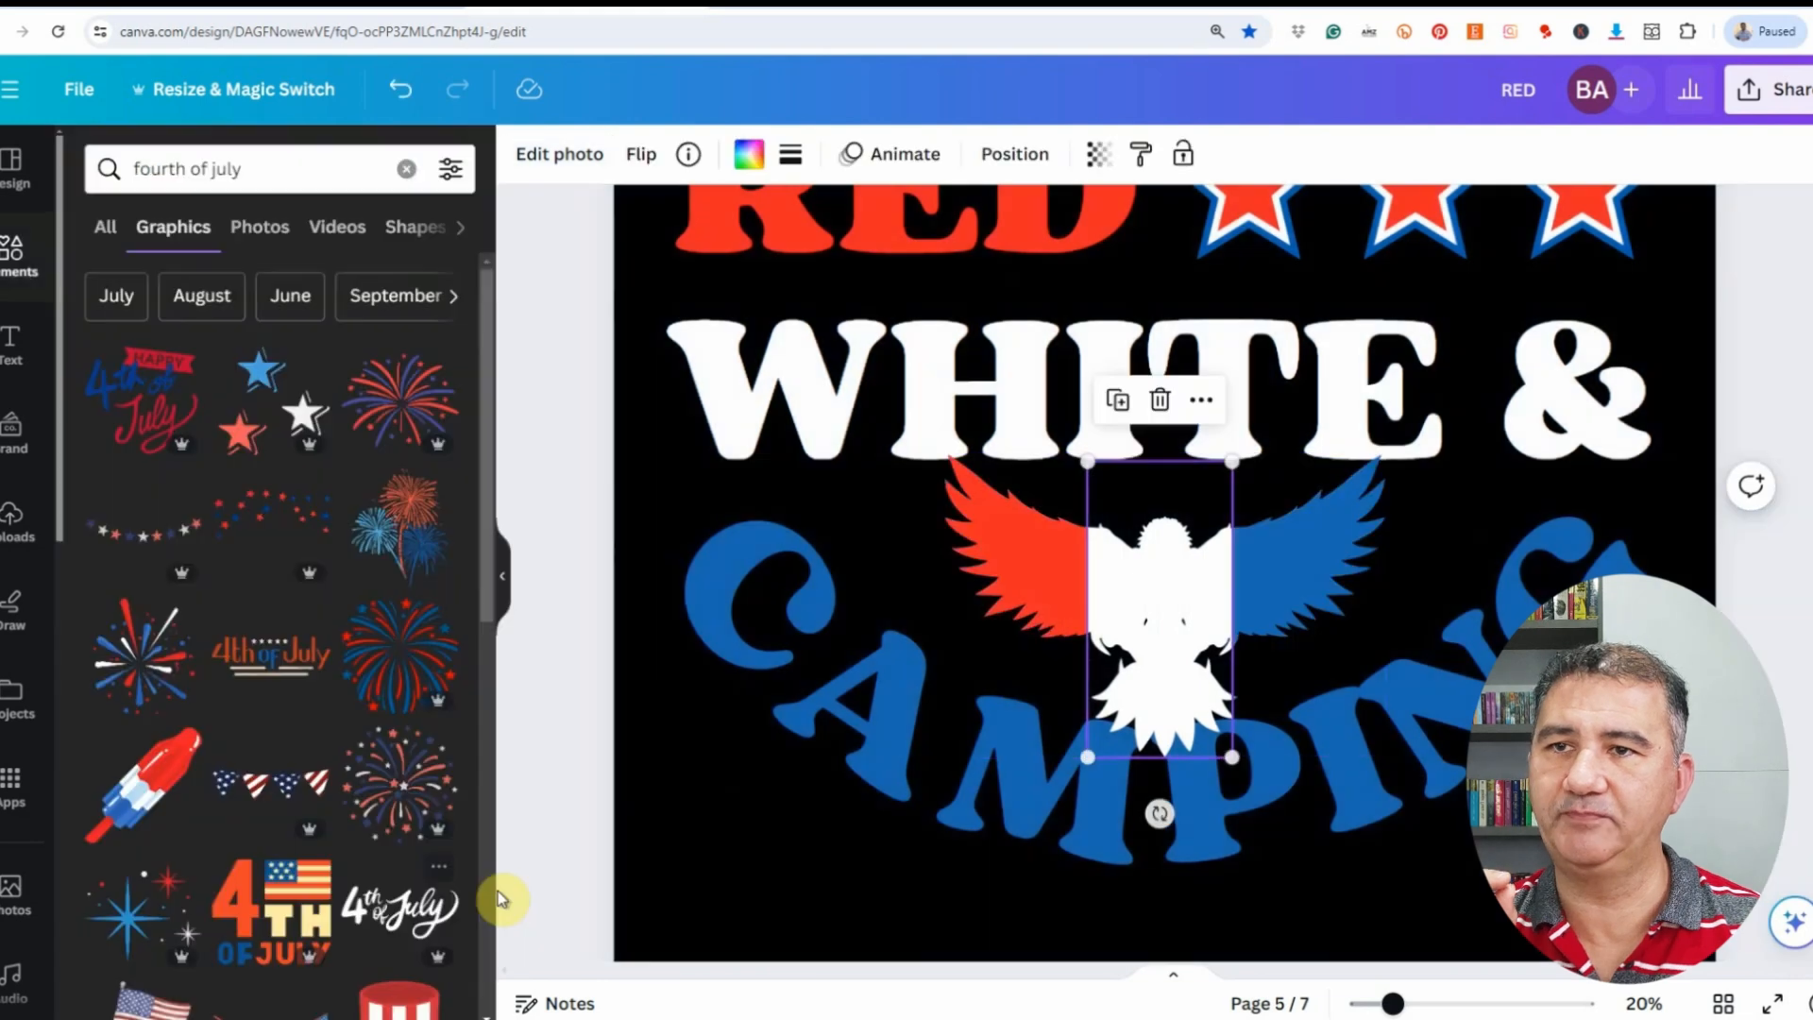
Step: Look over the eagle versions on pages 6 and 7, including the finished layout with "I Love the..." and the side stars
left_click(1445, 755)
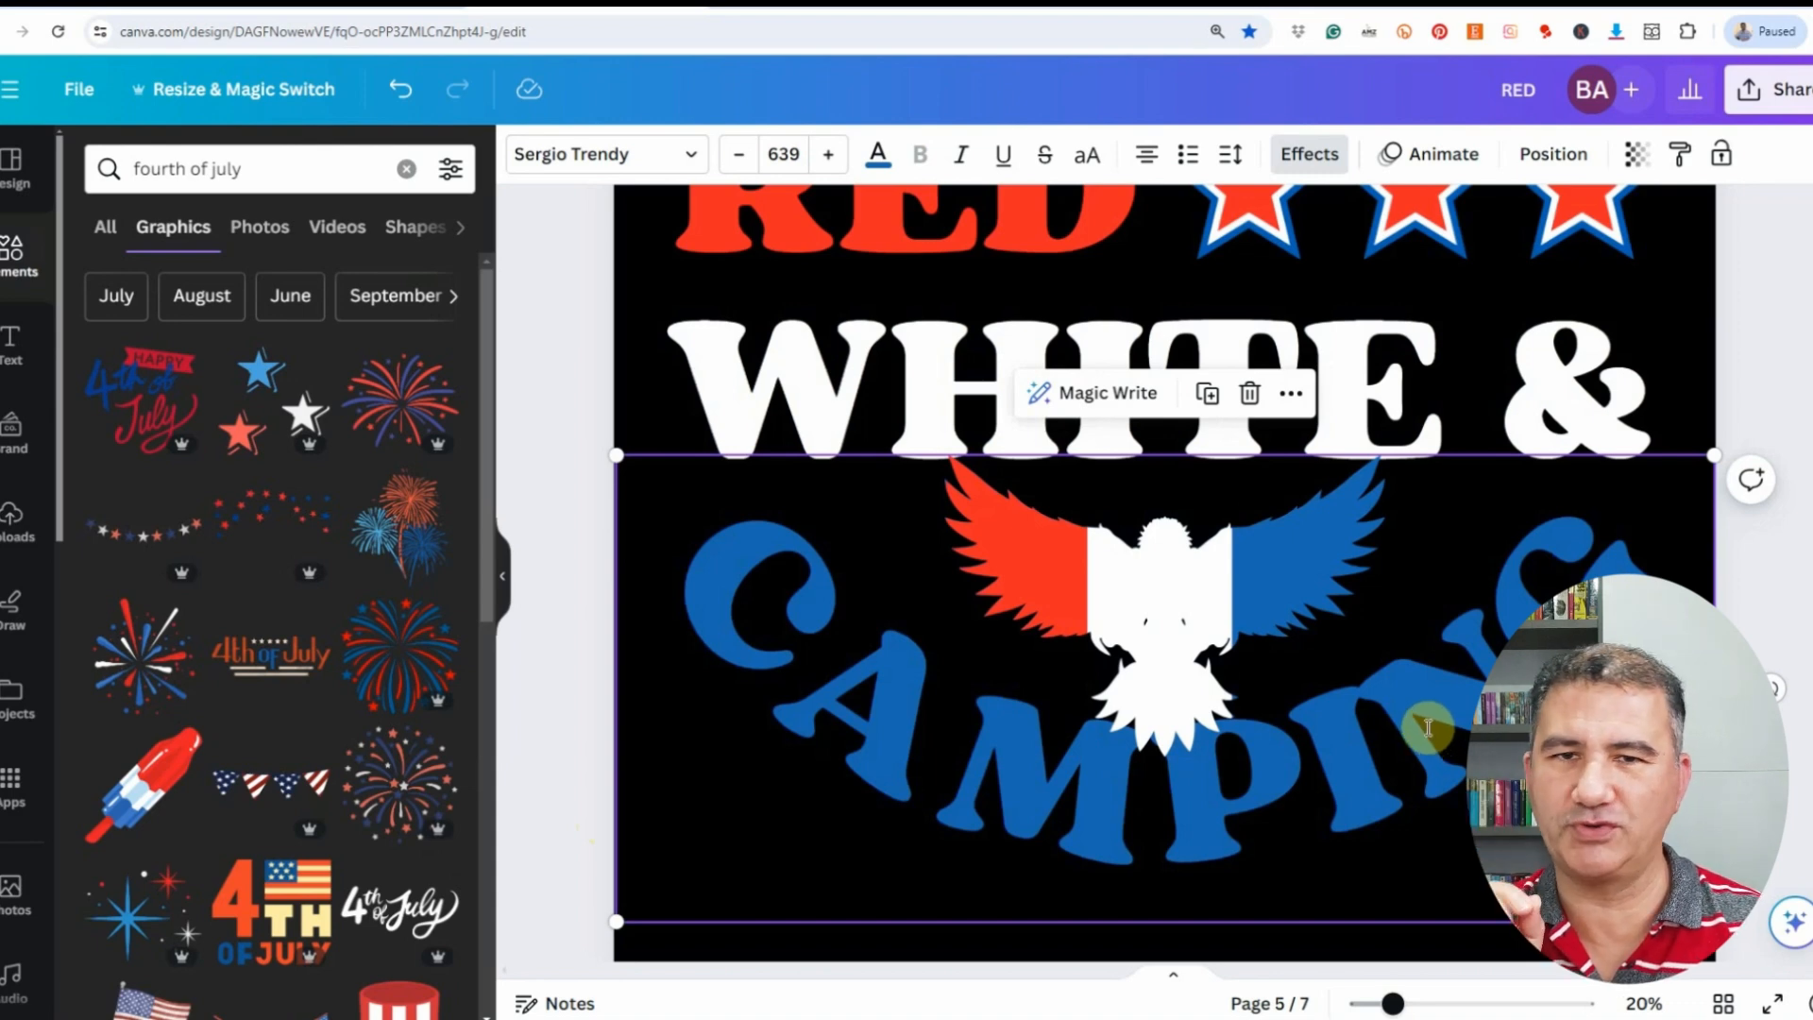
scroll(1427, 727, "down", 3)
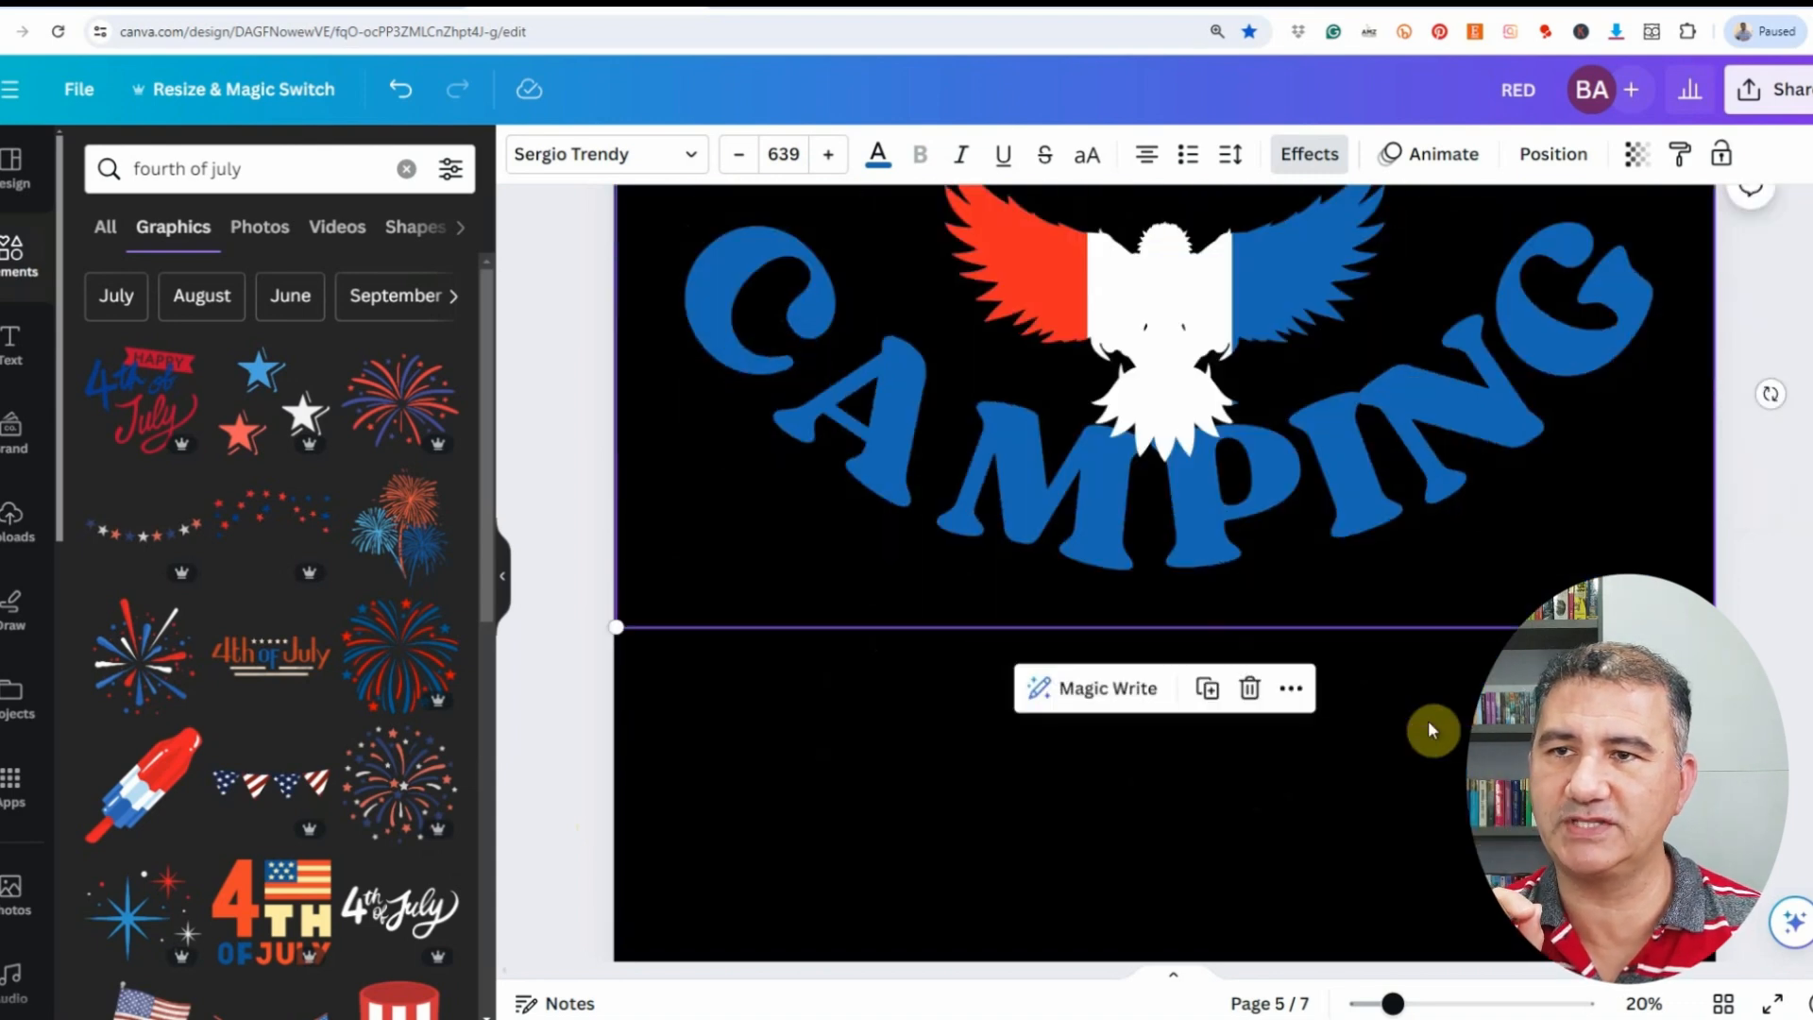
scroll(1428, 720, "down", 6)
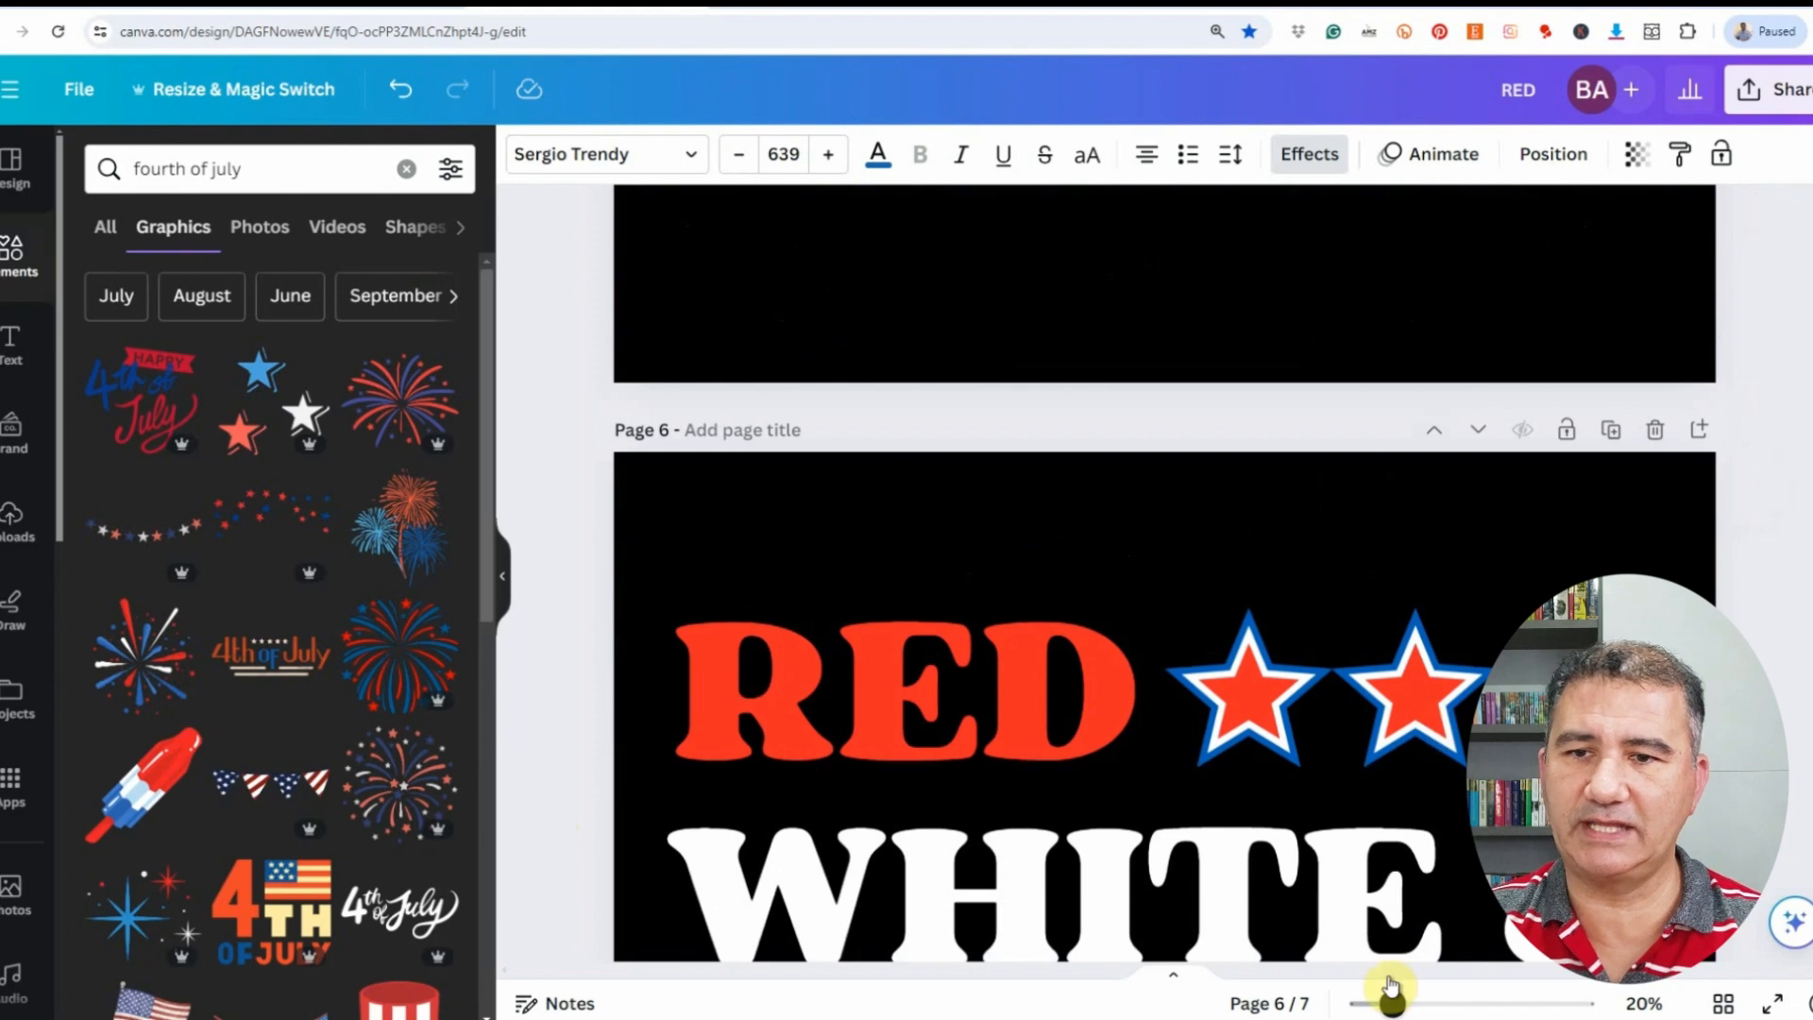
left_click_drag(1390, 987, 1356, 991)
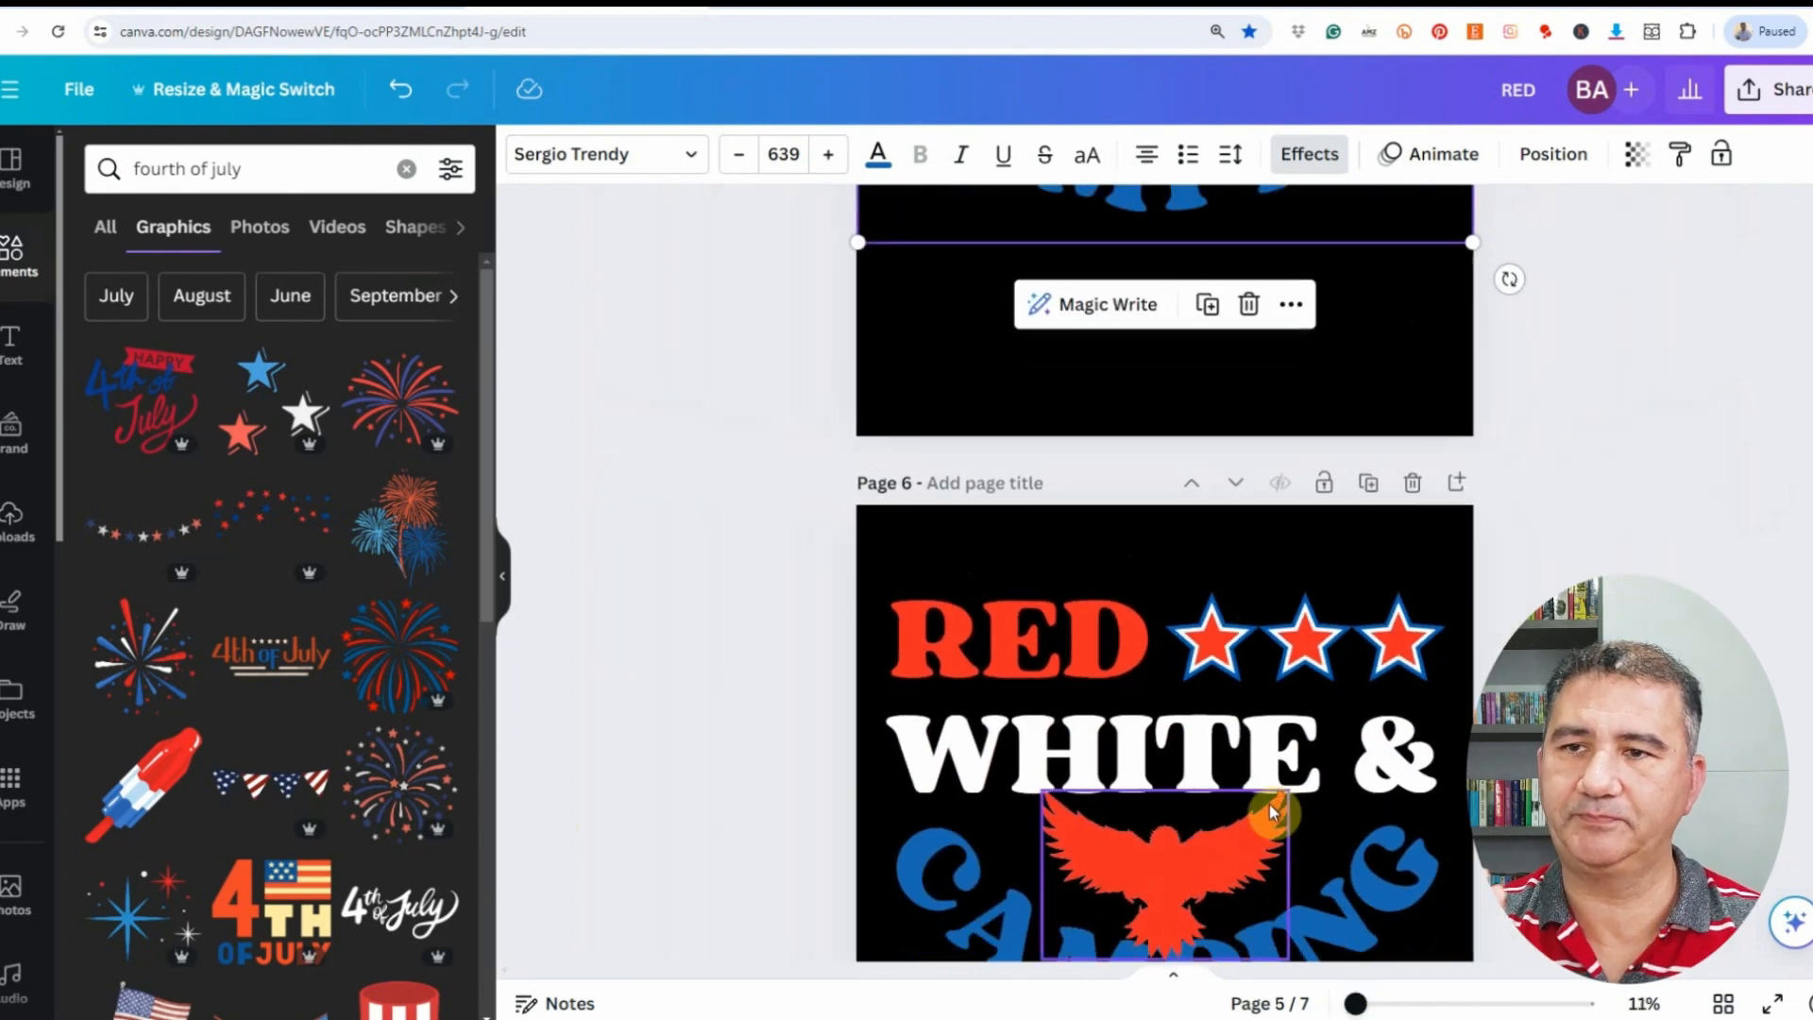
scroll(1269, 803, "down", 8)
scroll(1271, 801, "up", 4)
scroll(1271, 801, "down", 3)
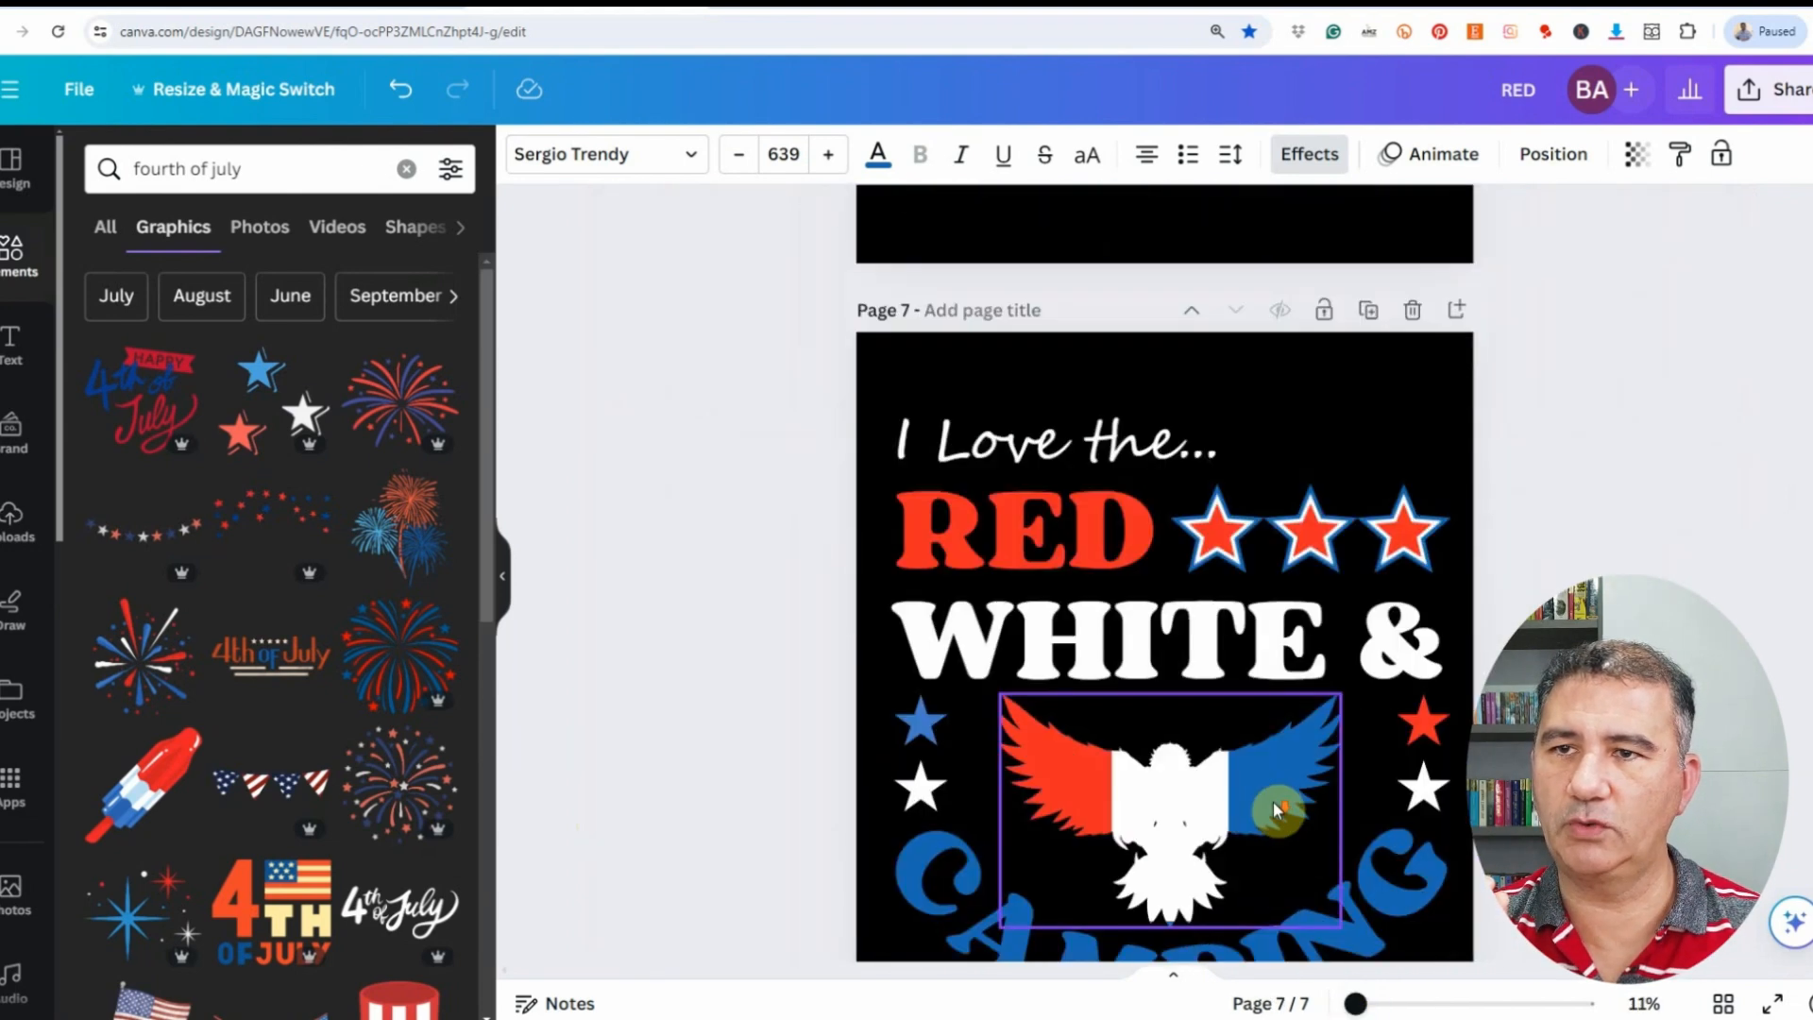
scroll(1273, 800, "down", 2)
key("Escape")
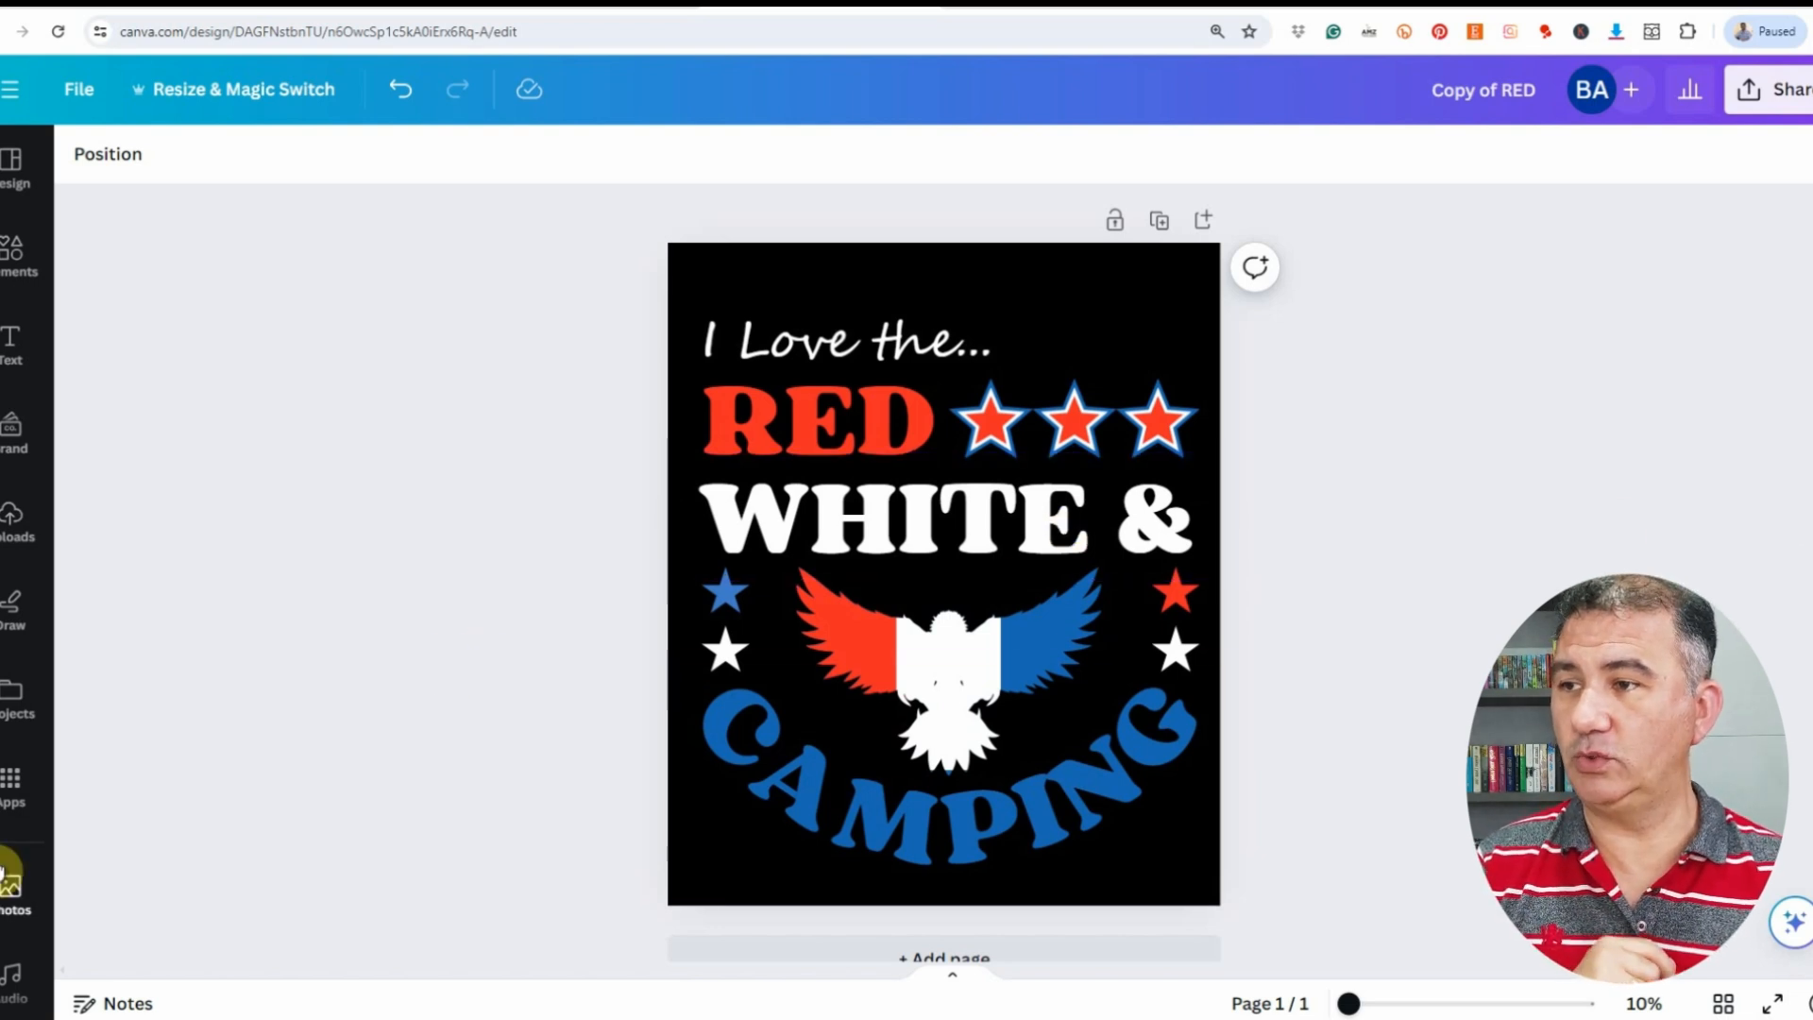
Step: Start the Bulk create app with manual data entry and clear the sample table
left_click(7, 803)
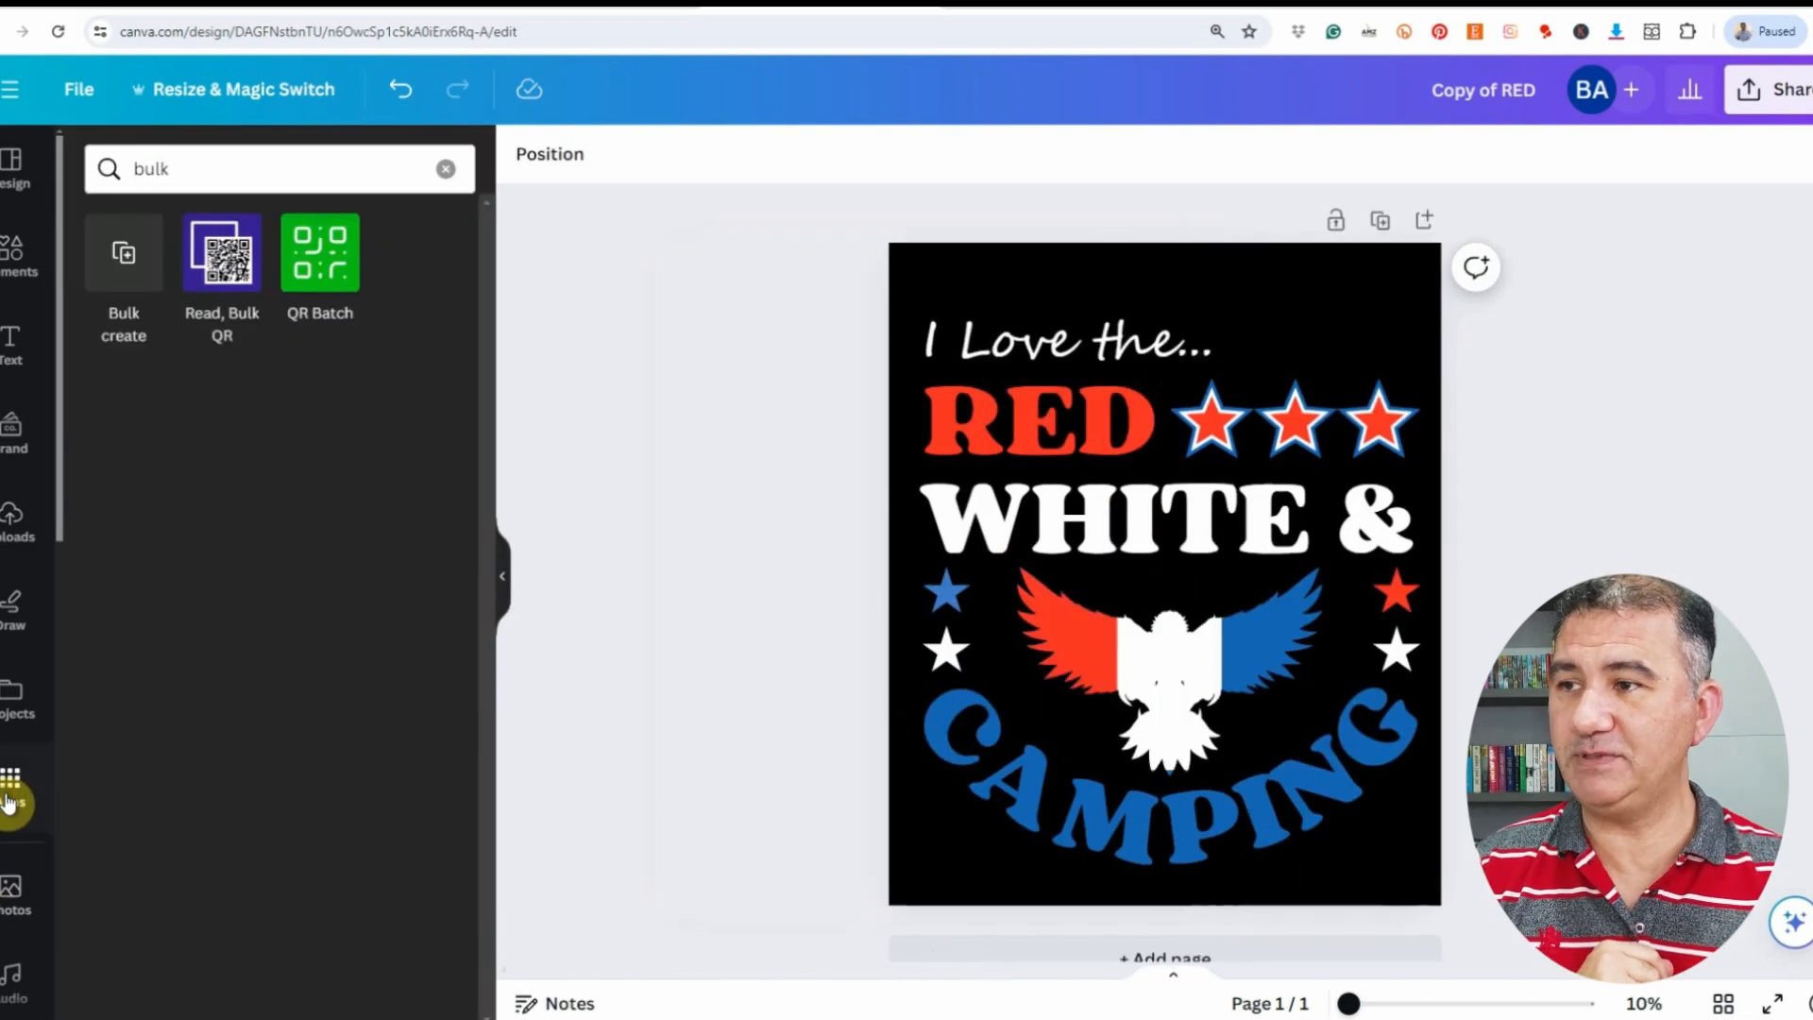
left_click(180, 171)
key("Return")
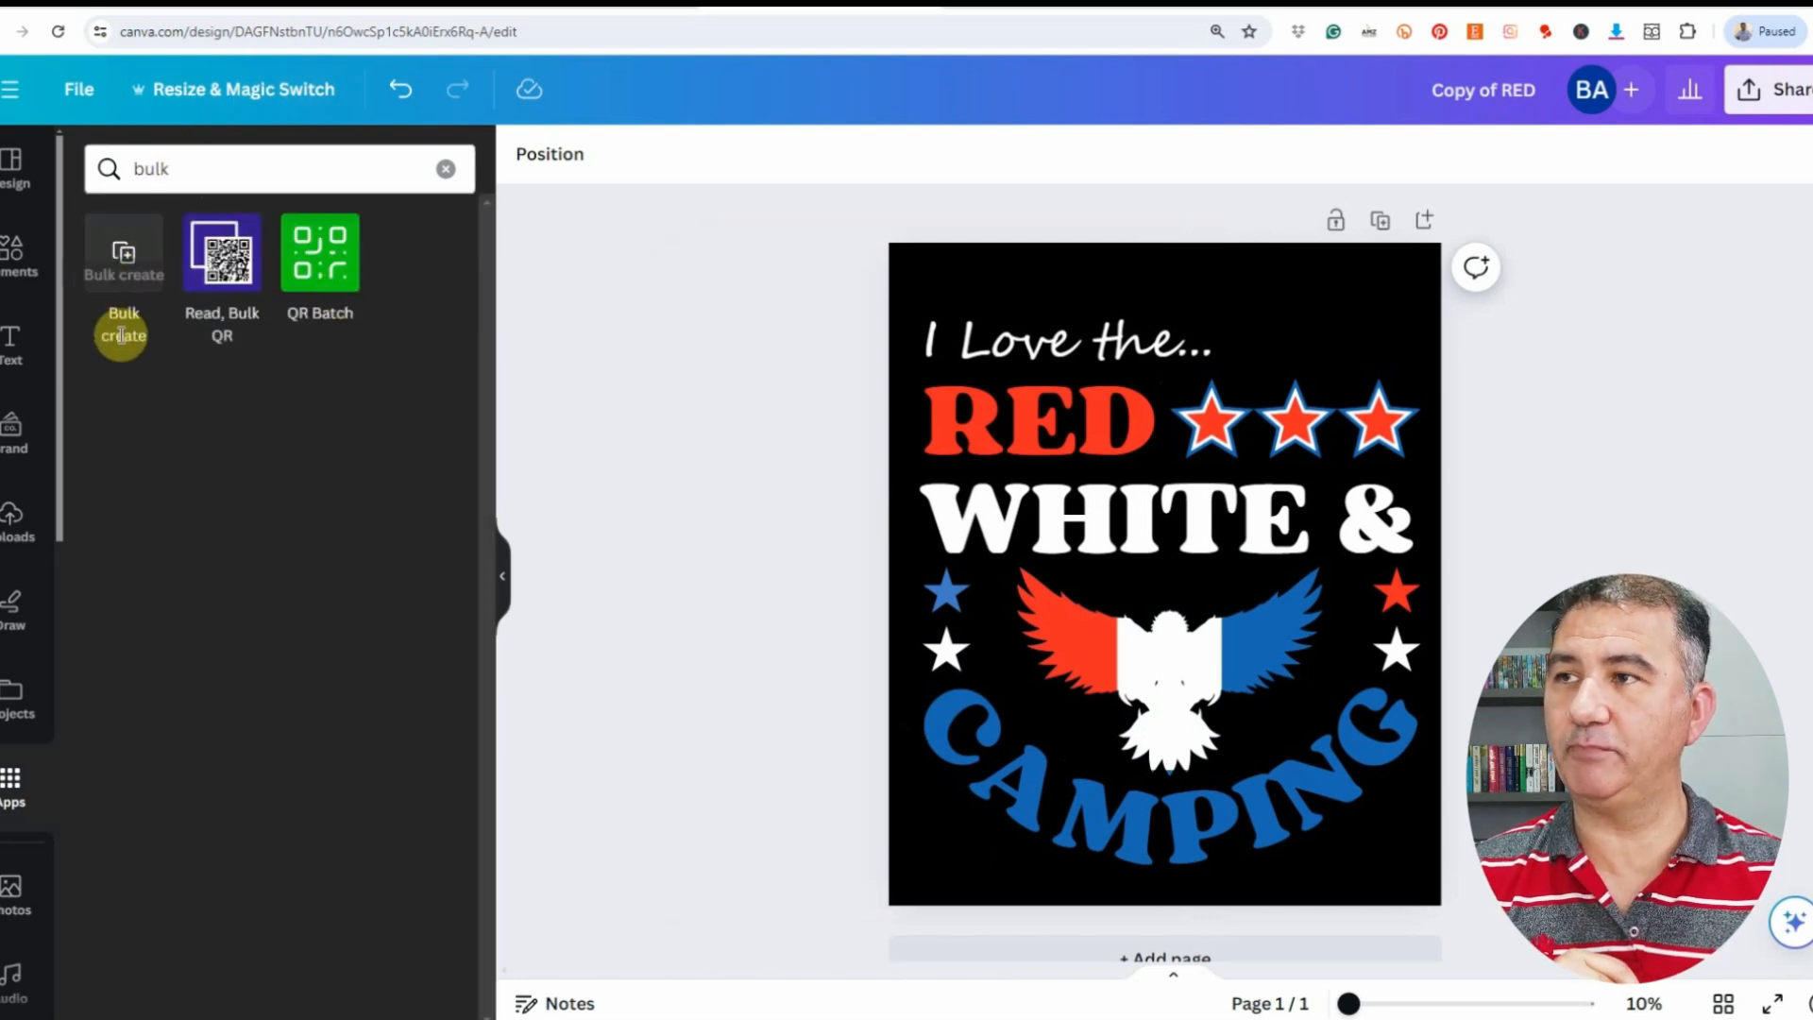
left_click(129, 257)
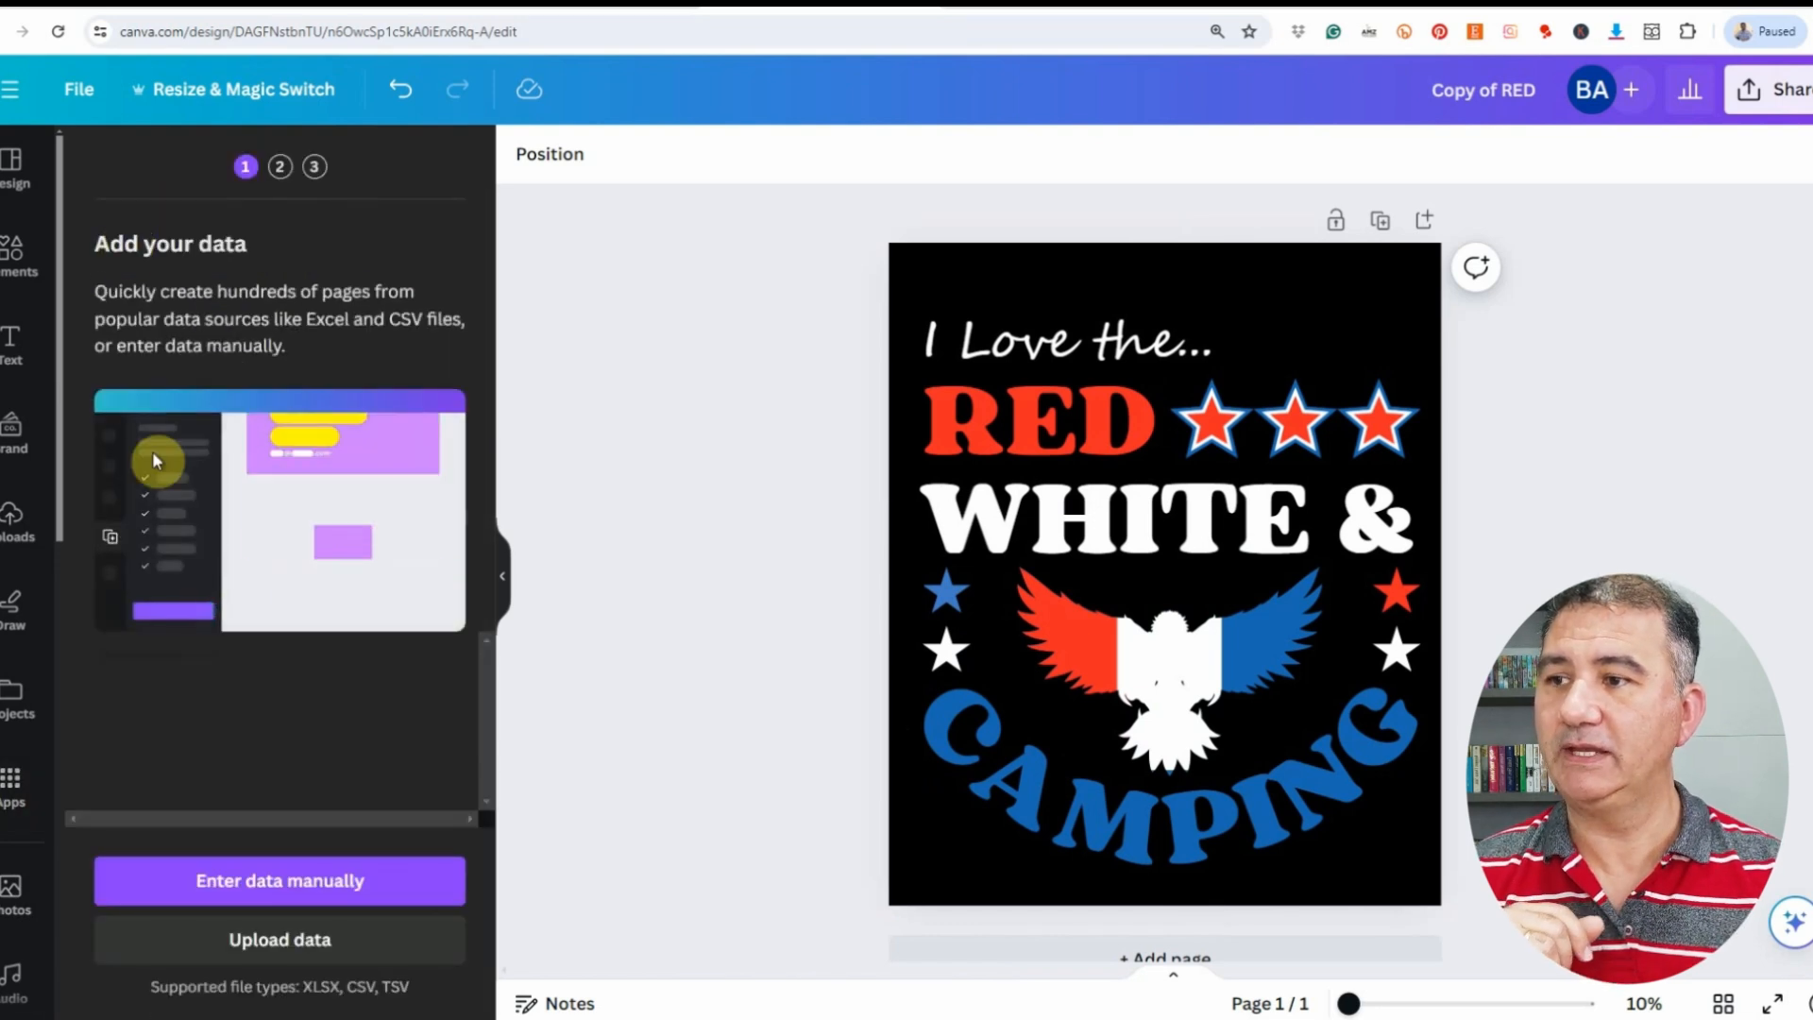
left_click(268, 893)
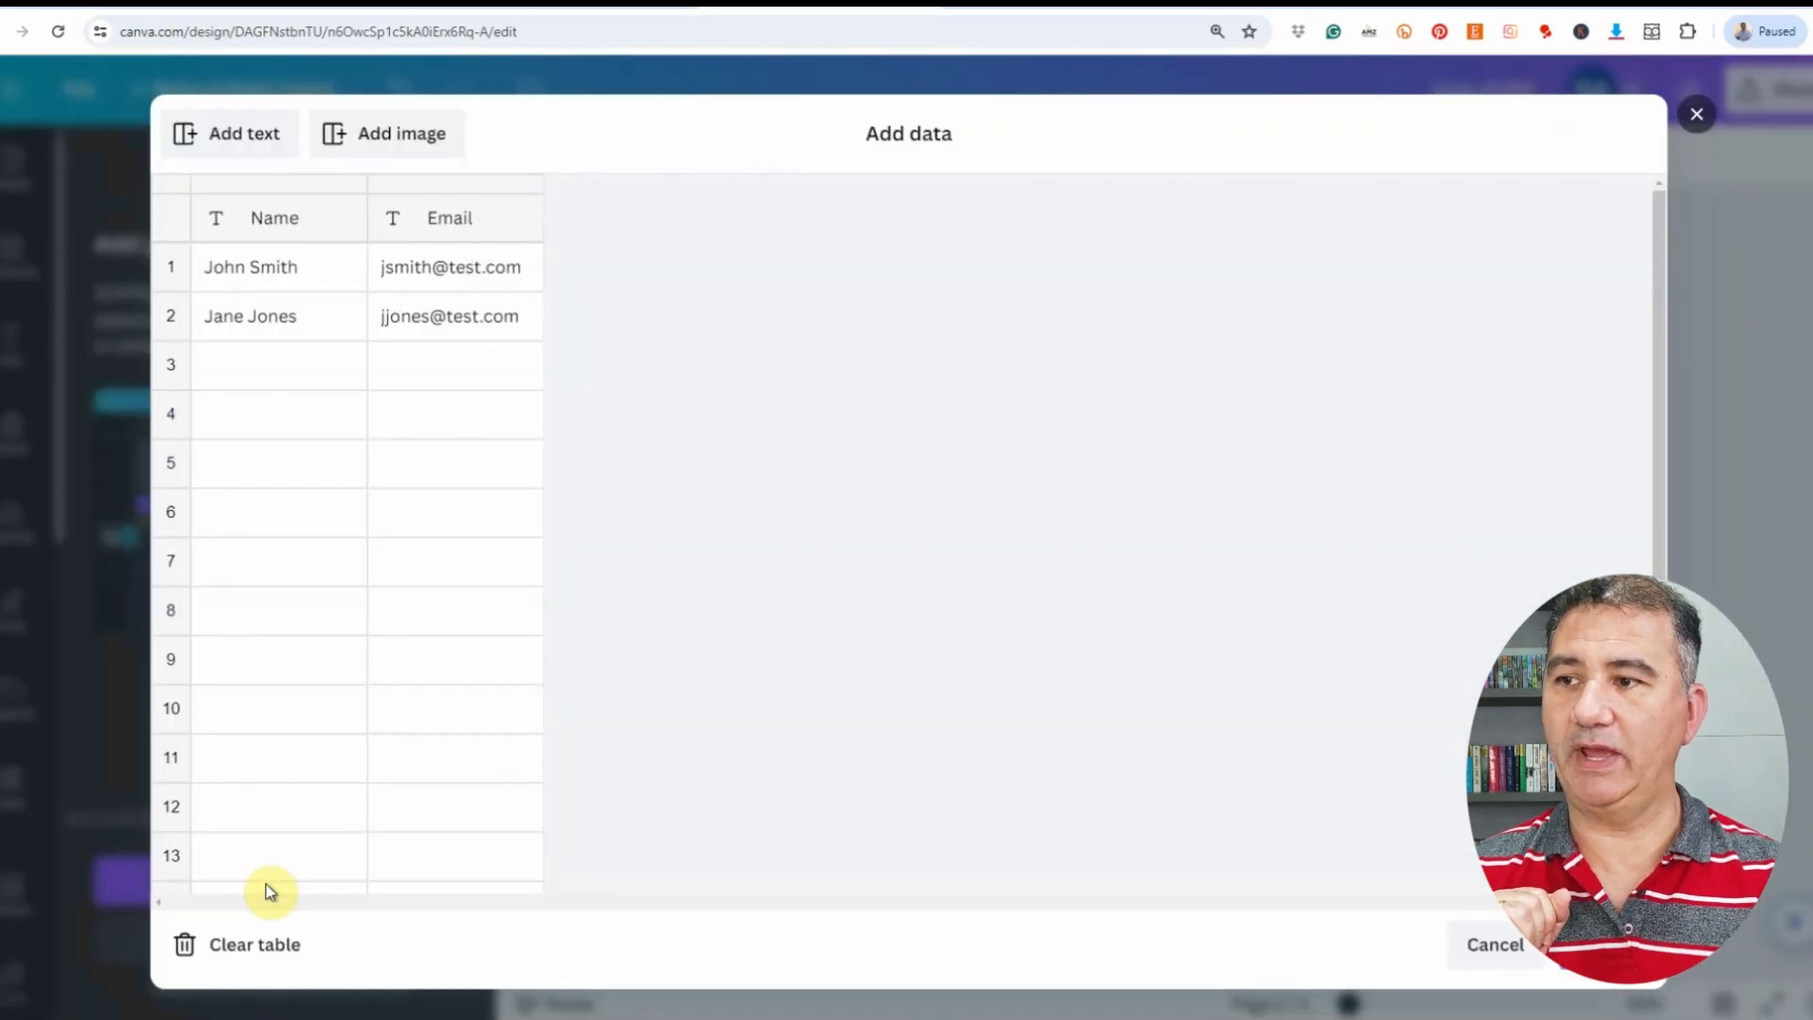
left_click(224, 951)
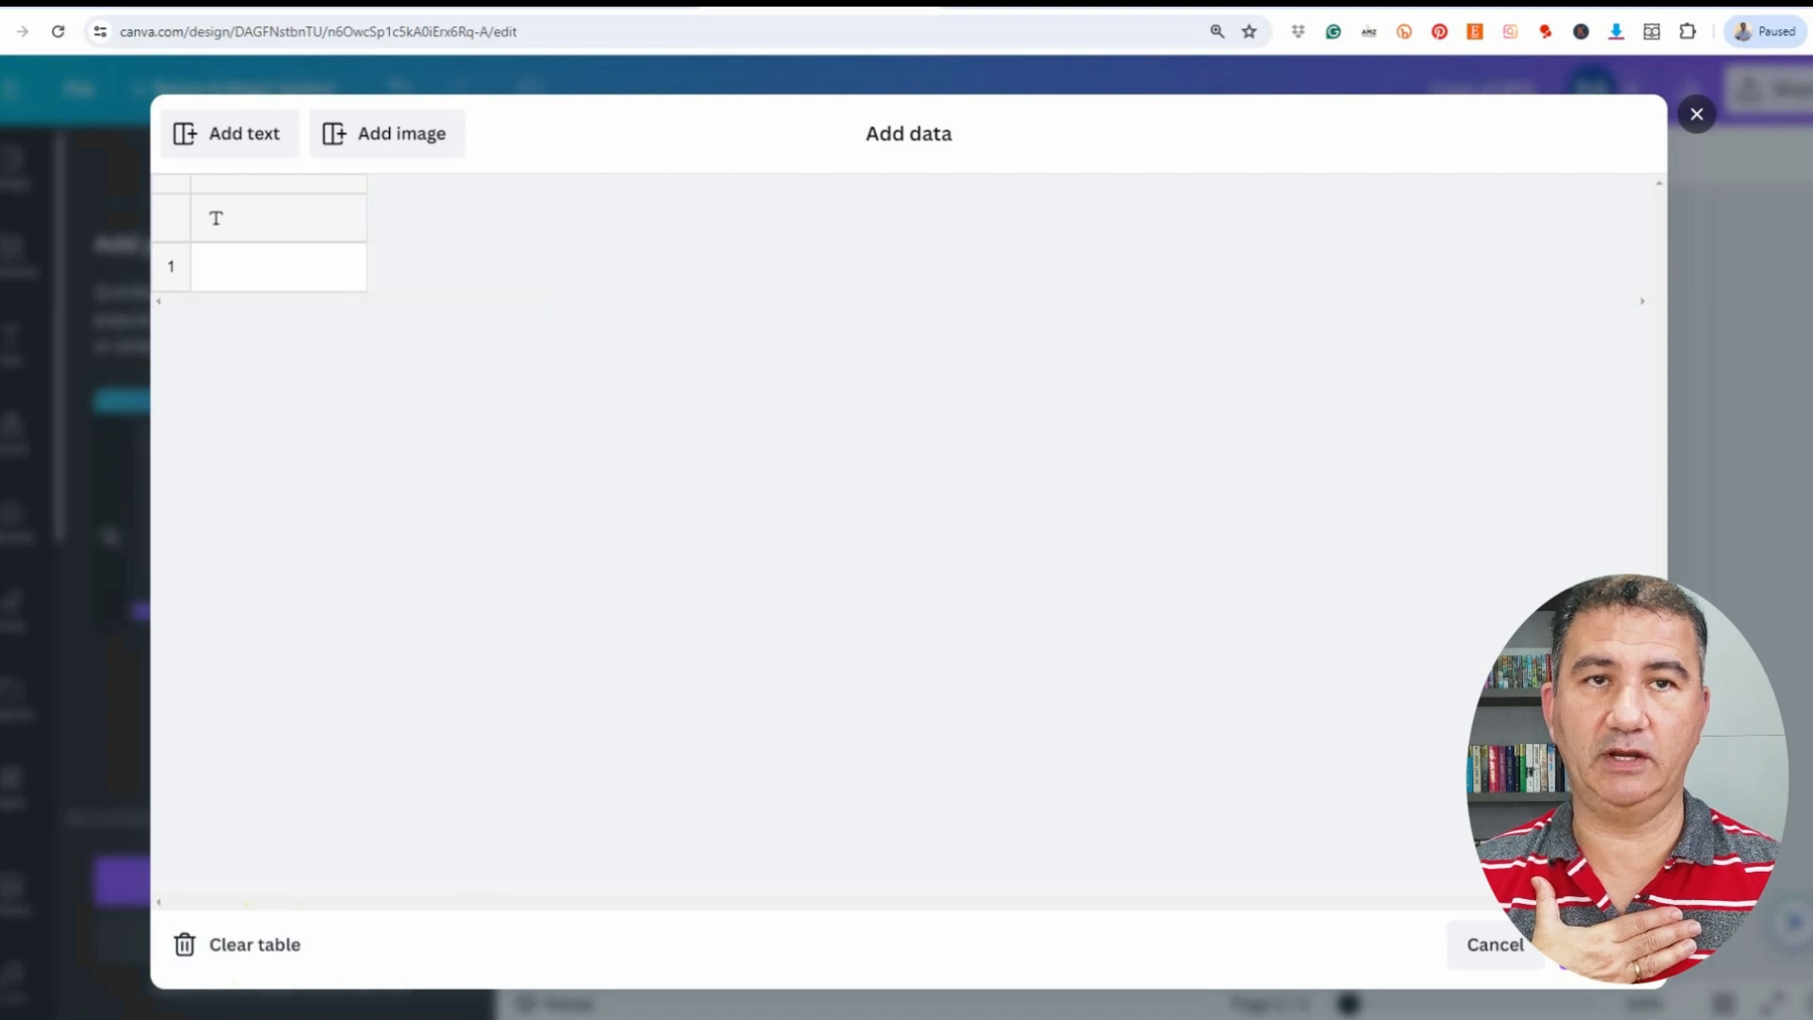
Step: Copy the "occupation" heading from cell A1 of the Excel workbook Book1 into the header of Canva's empty data column
key("alt+Tab")
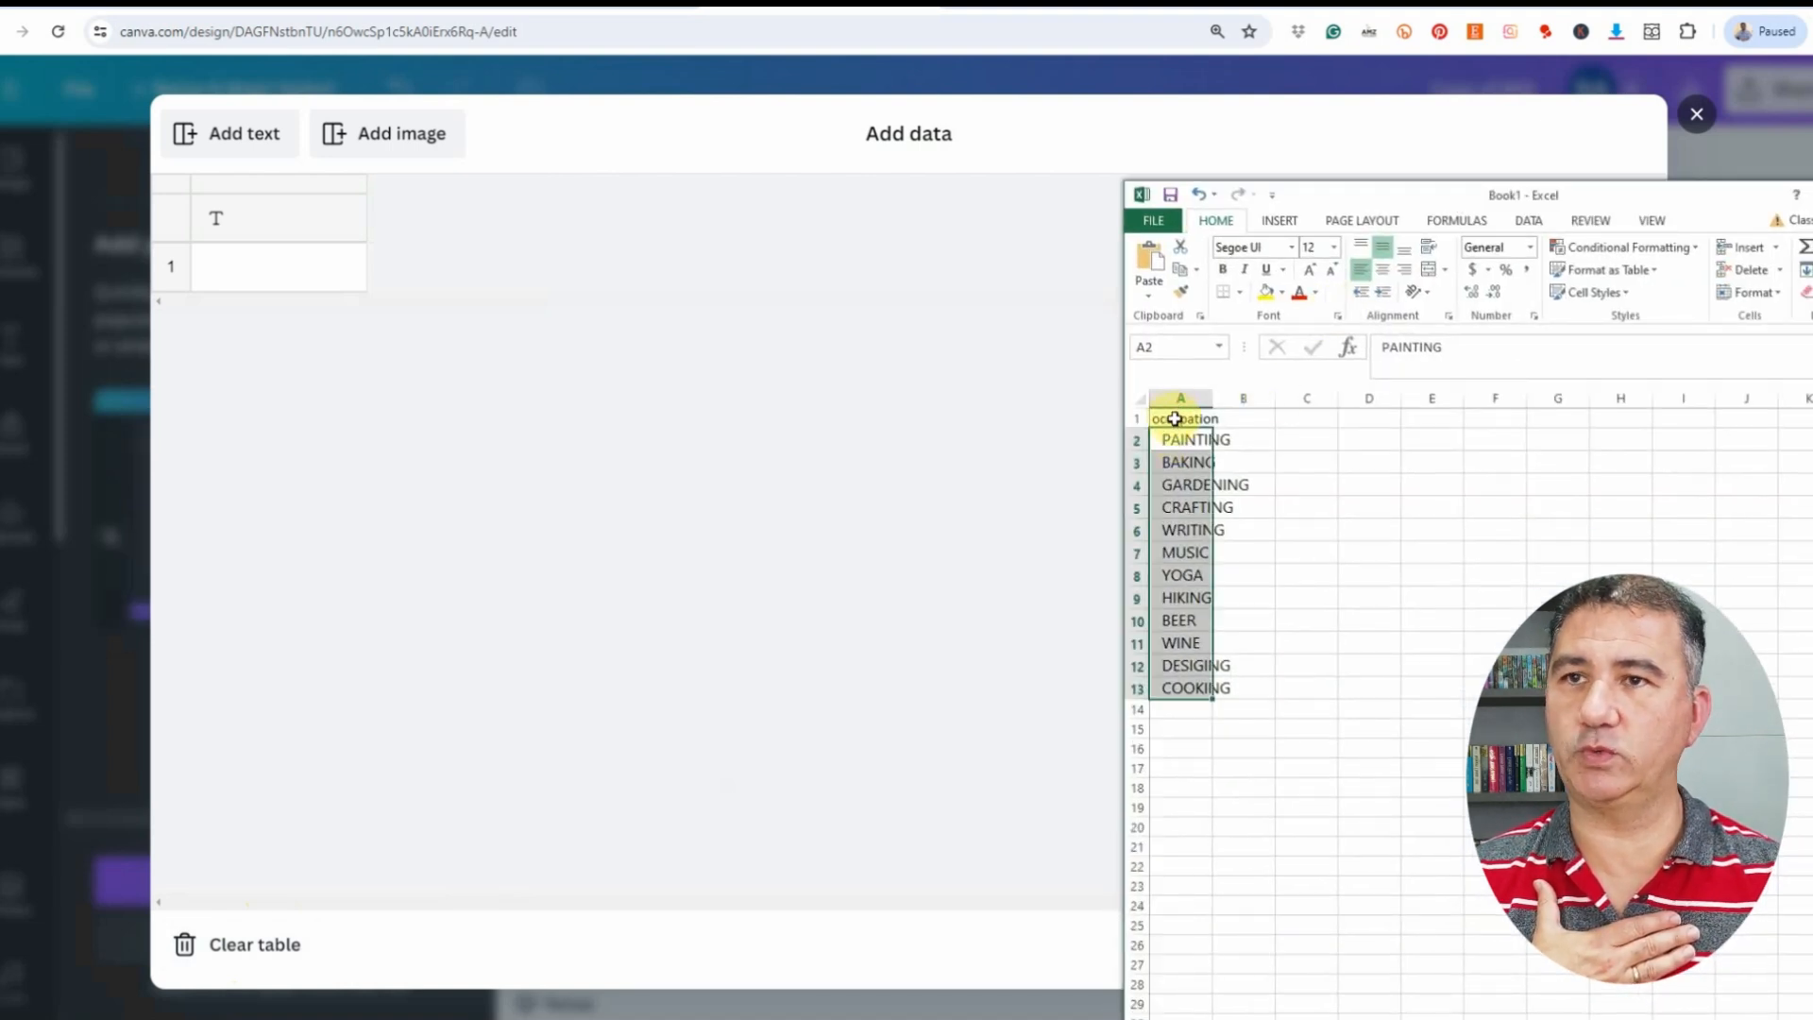
left_click(1173, 418)
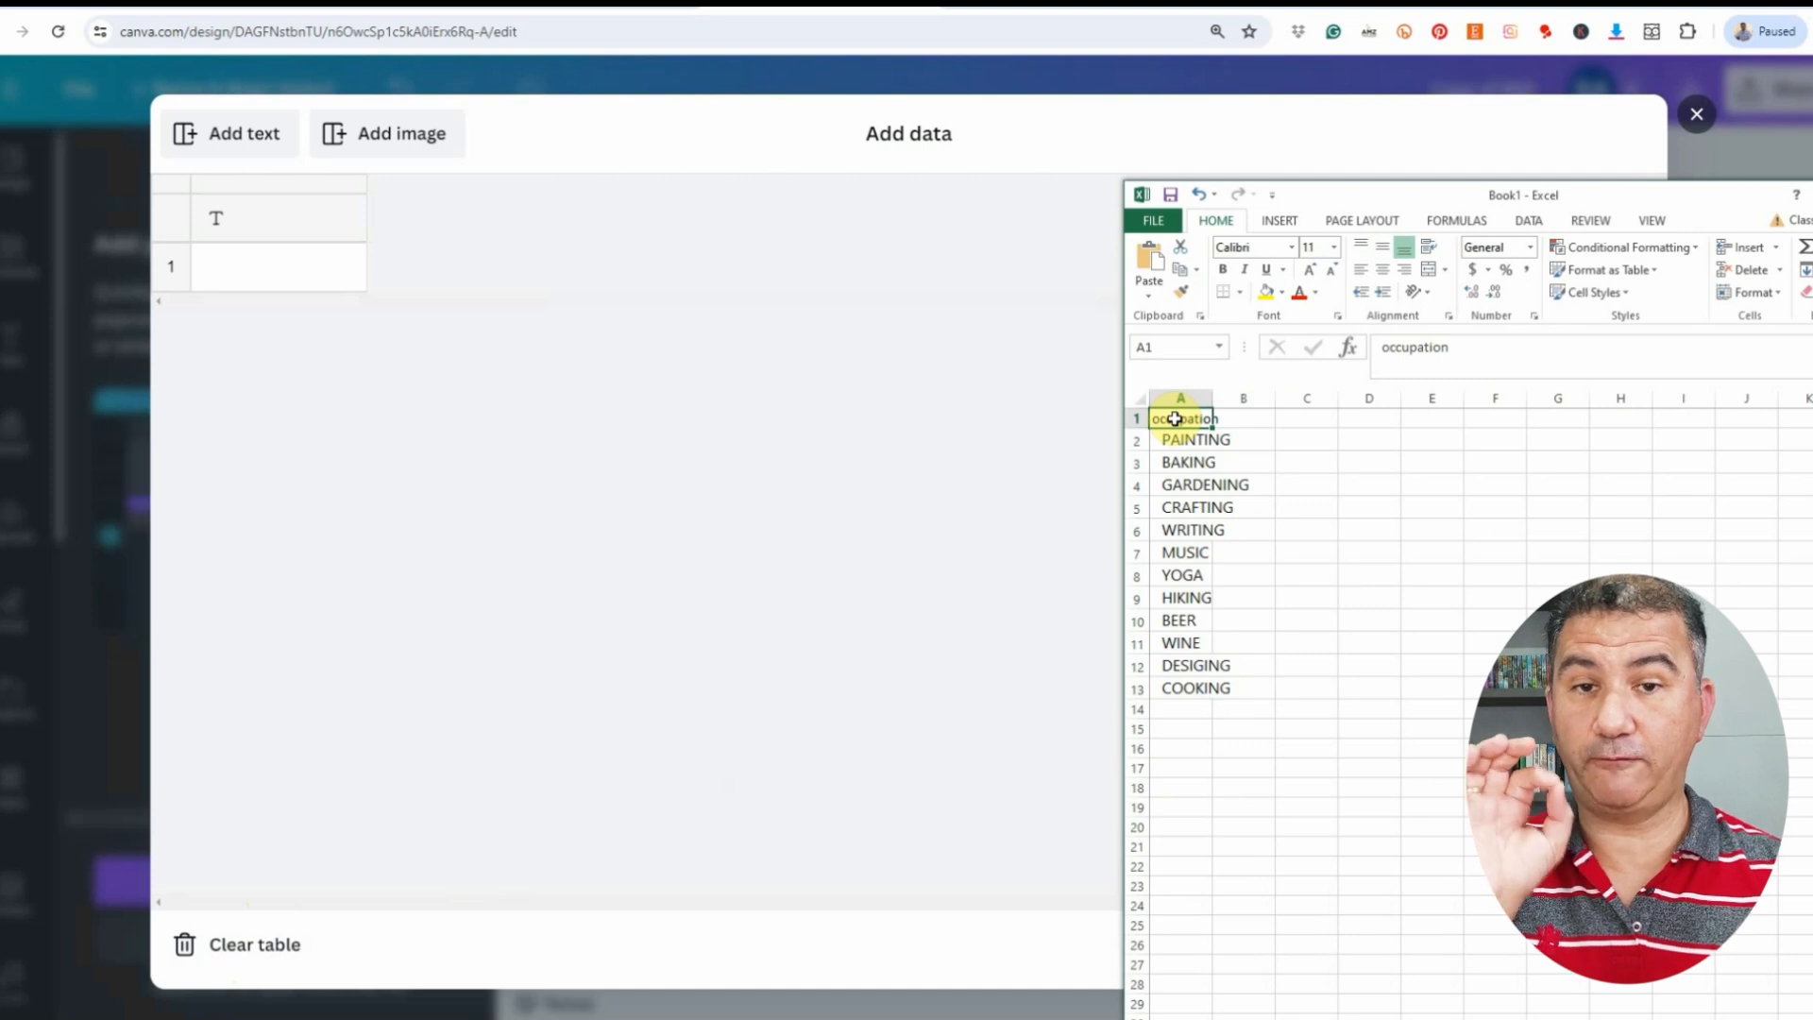
key("ctrl+c")
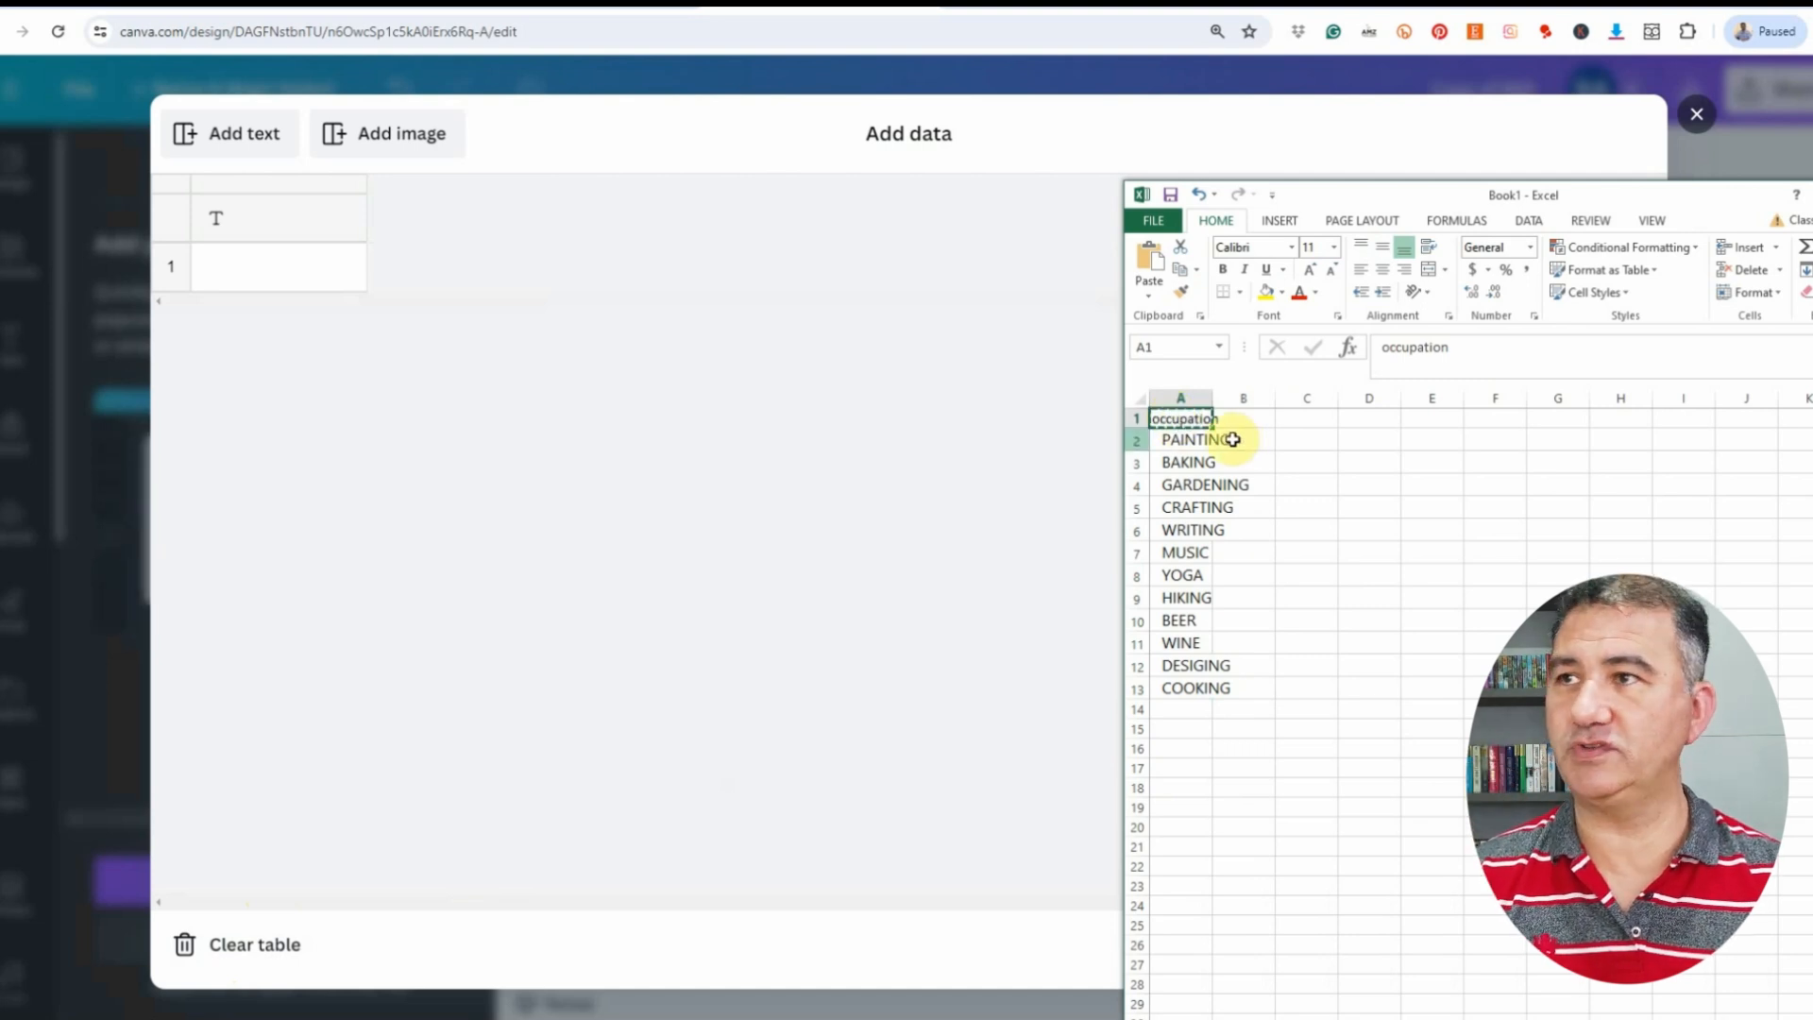
left_click(257, 223)
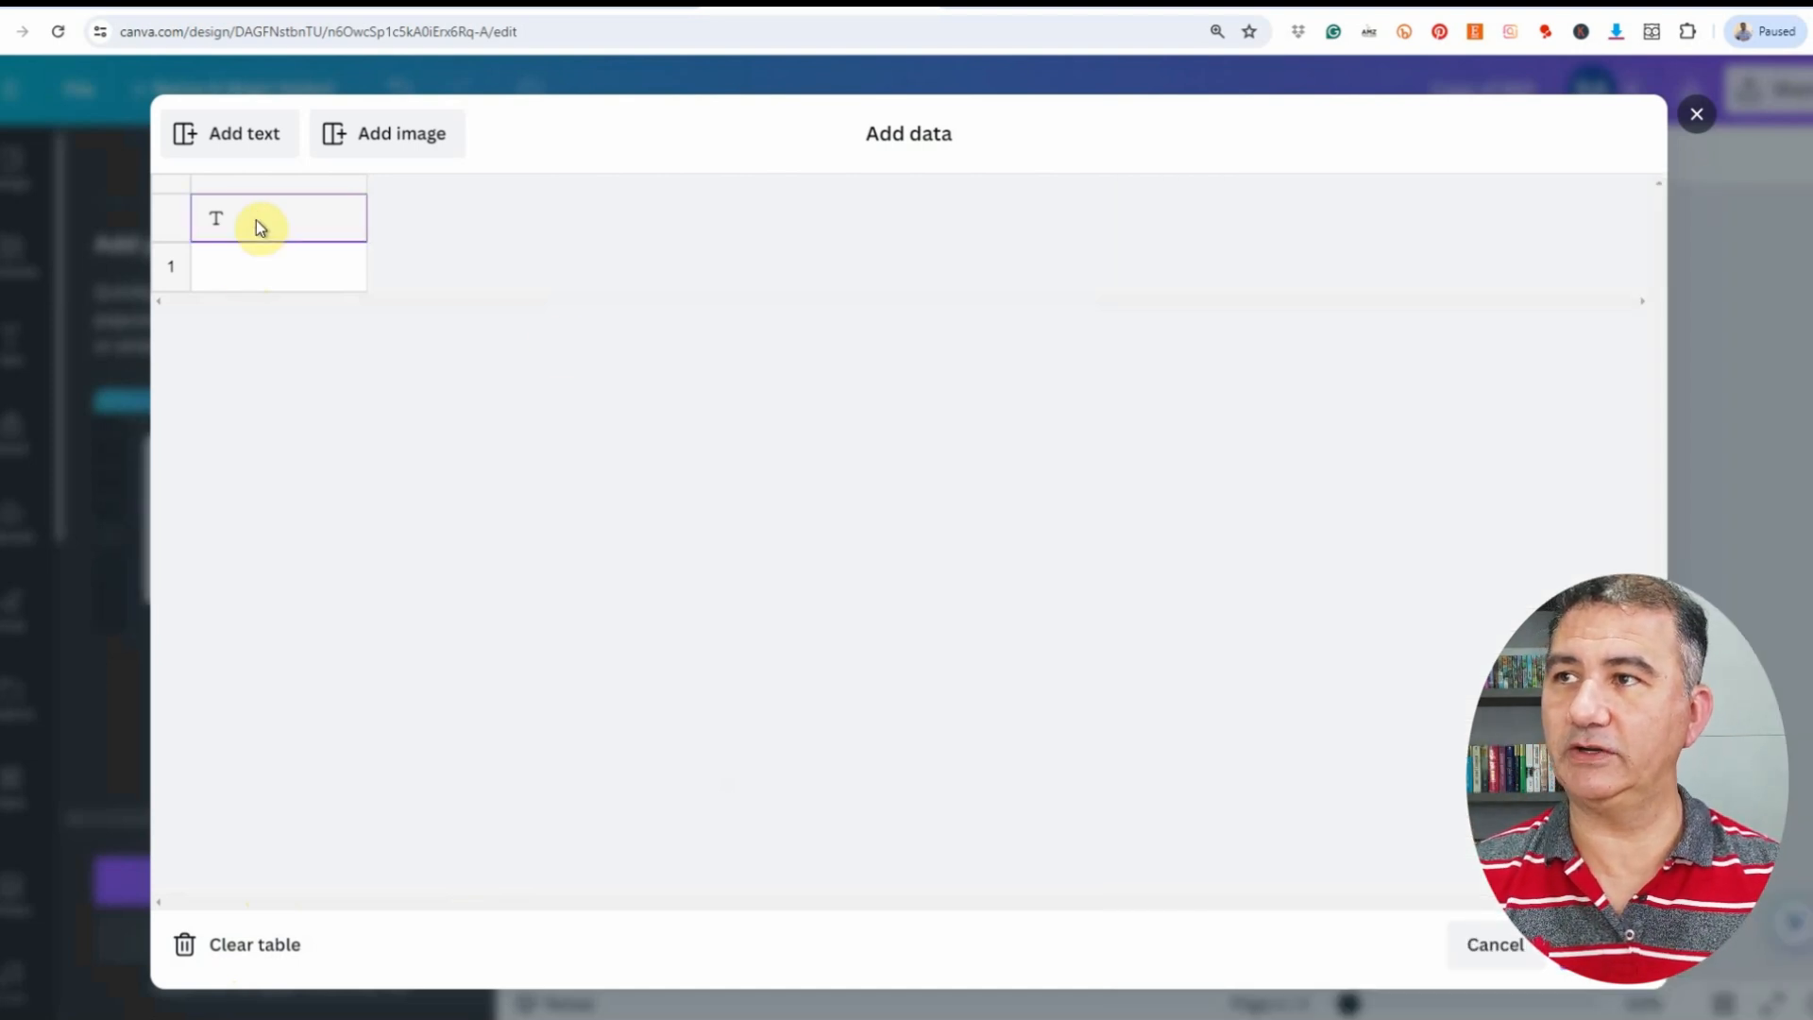
key("ctrl+v")
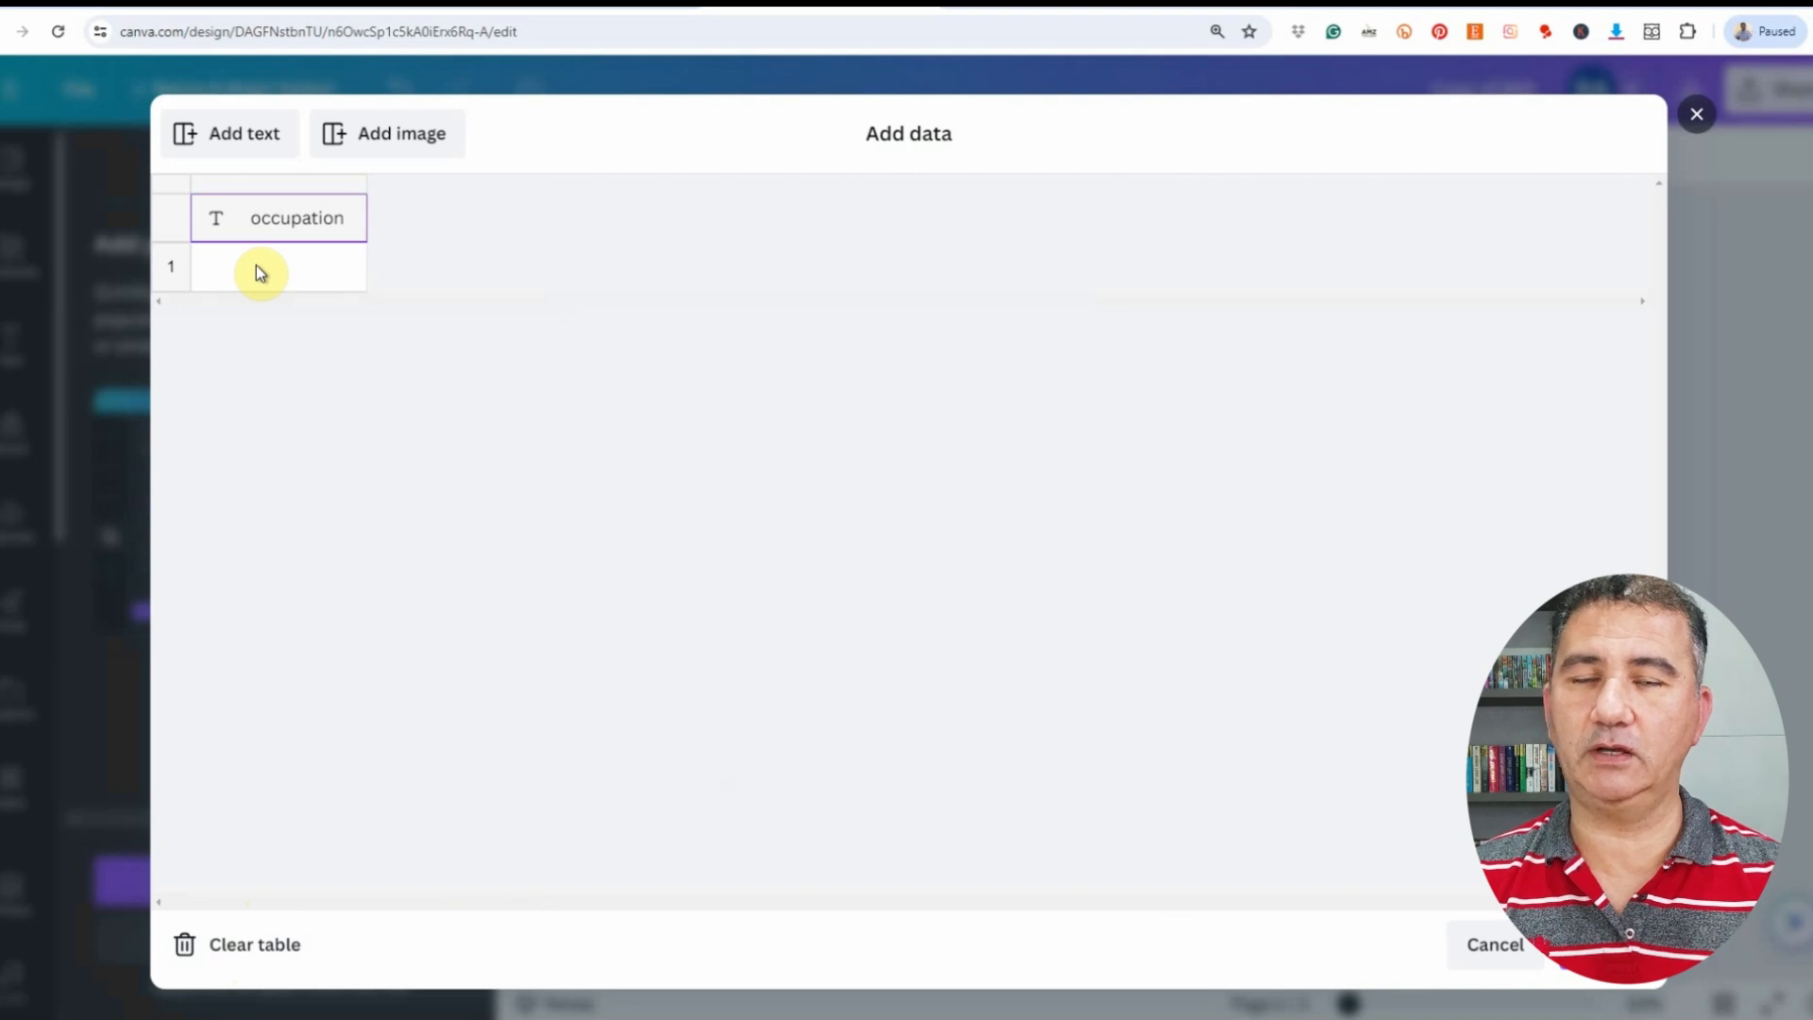
Step: Copy the niche words PAINTING through COOKING (A2:A13) from Excel into Canva's occupation column and finish the data entry
key("alt+Tab")
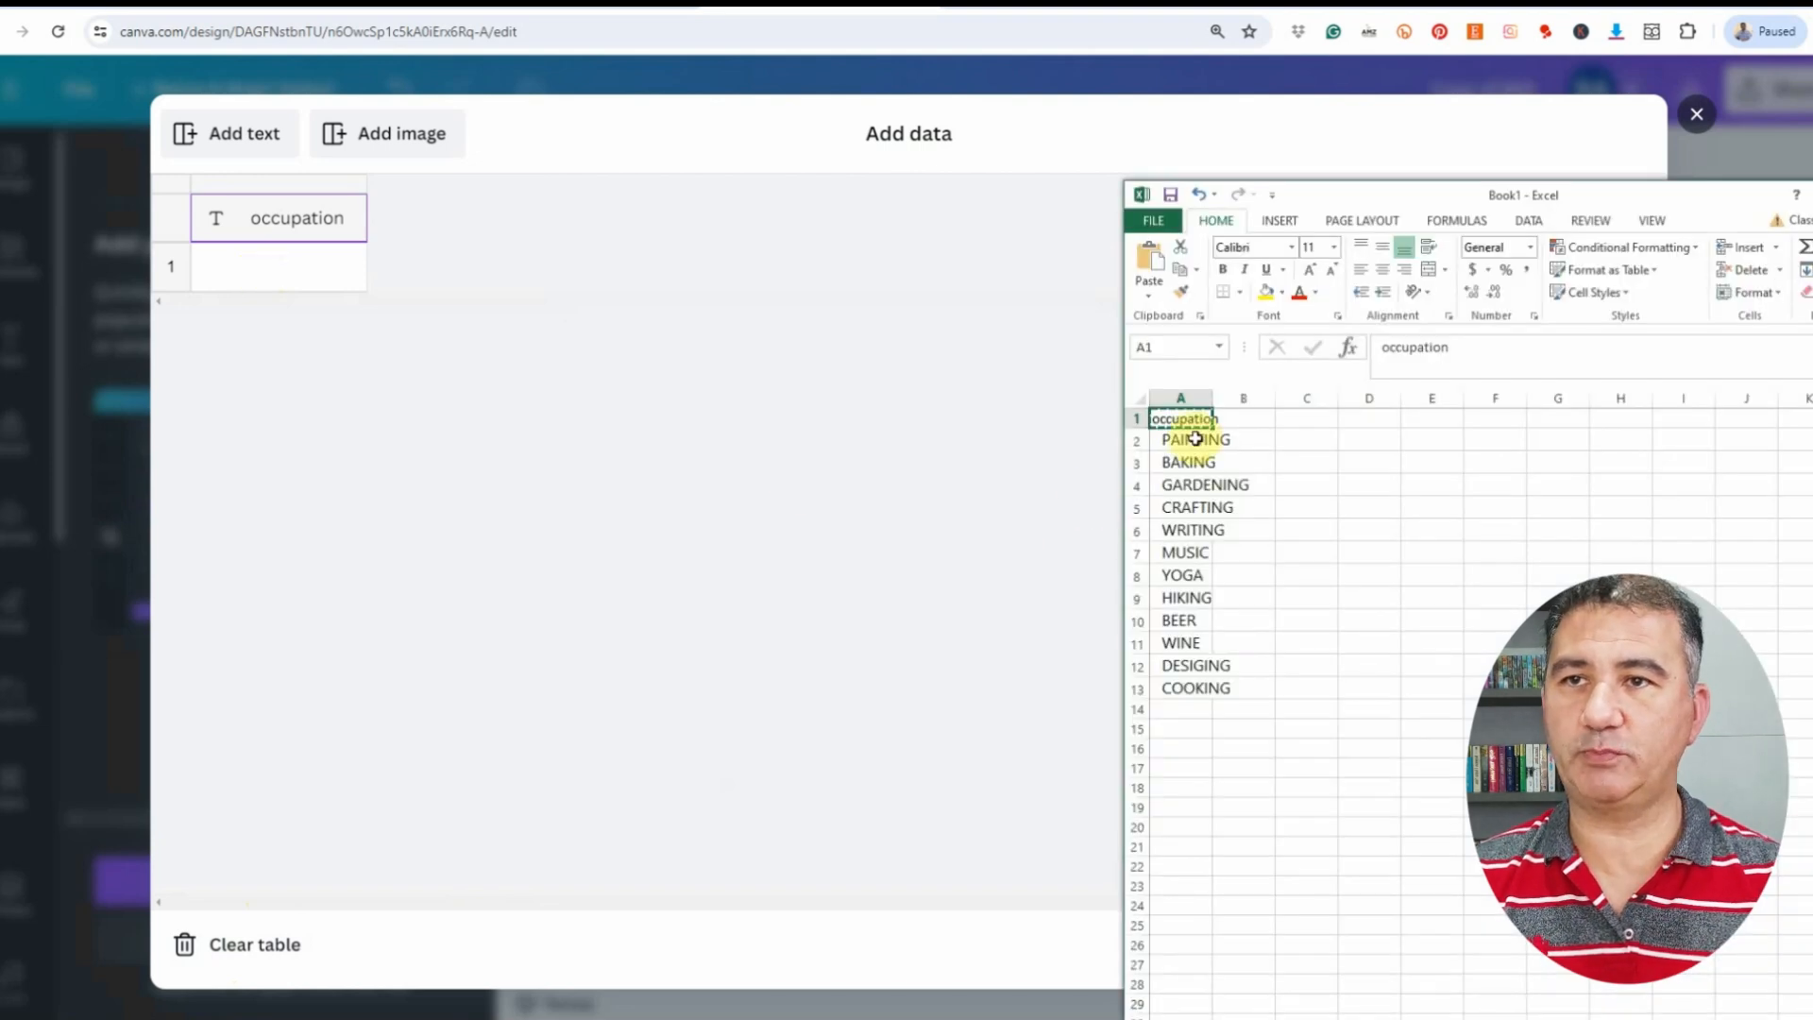
left_click_drag(1188, 442, 1171, 686)
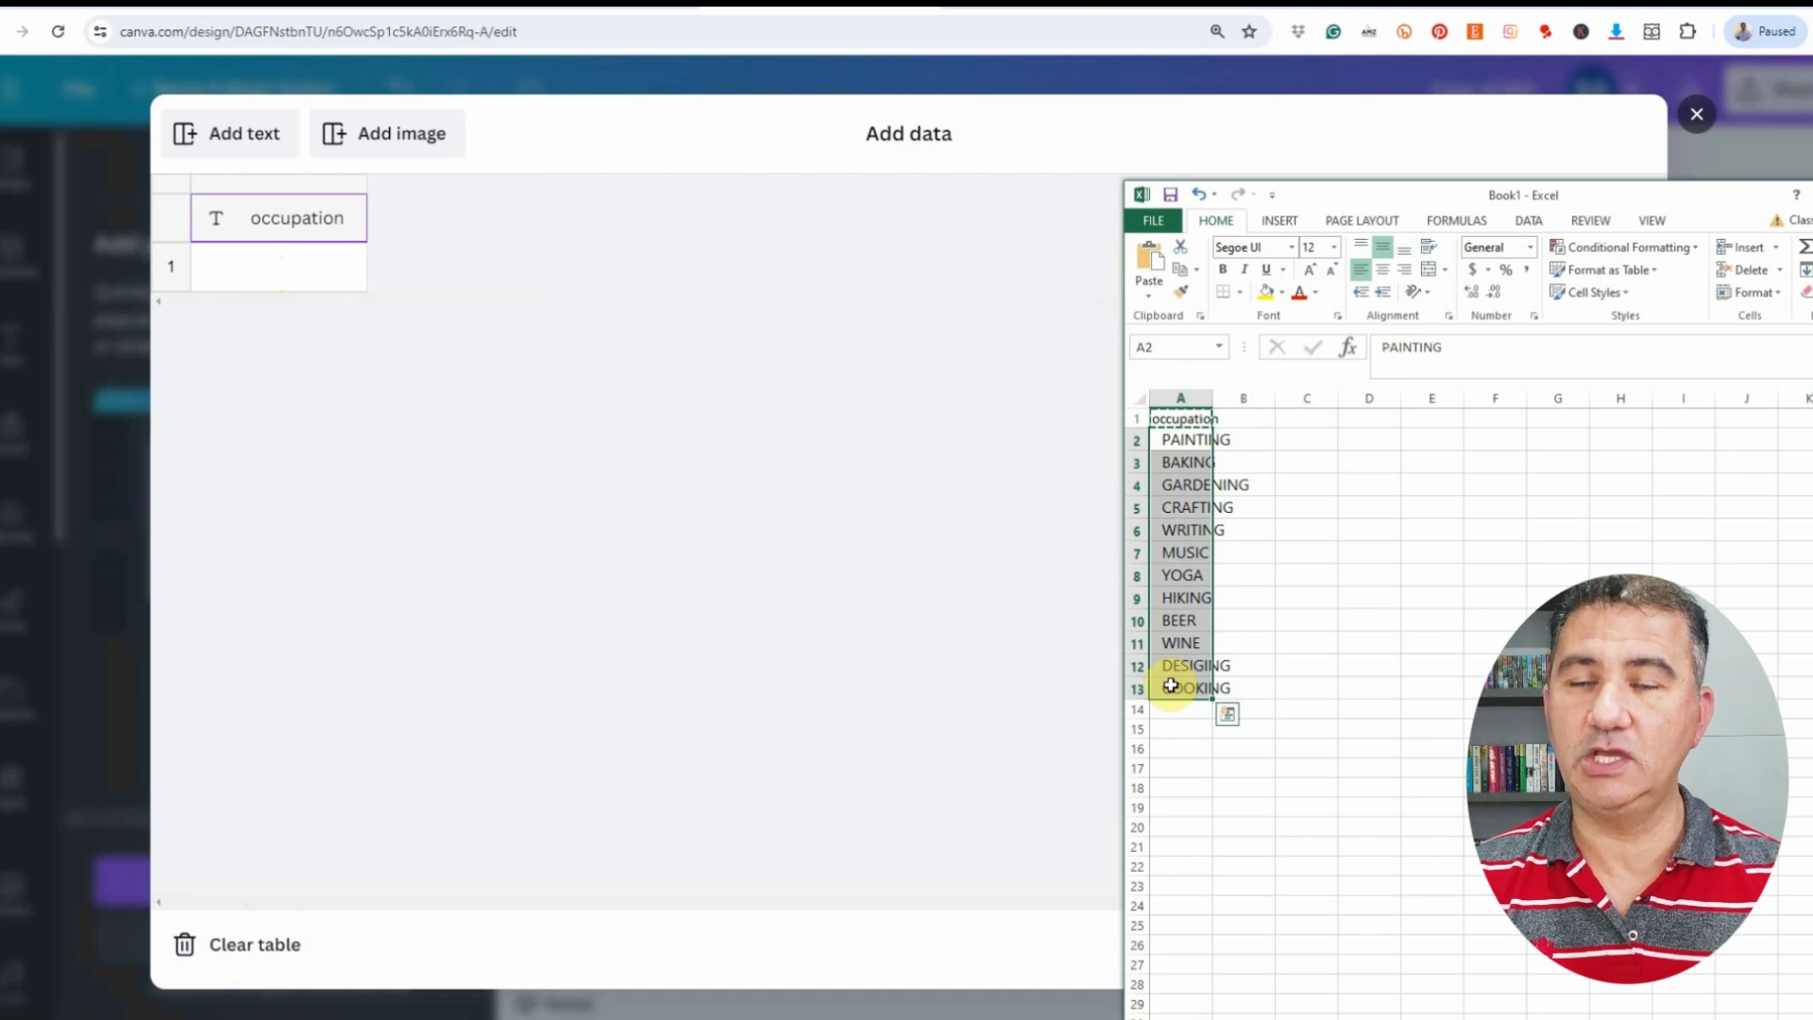
key("ctrl+c")
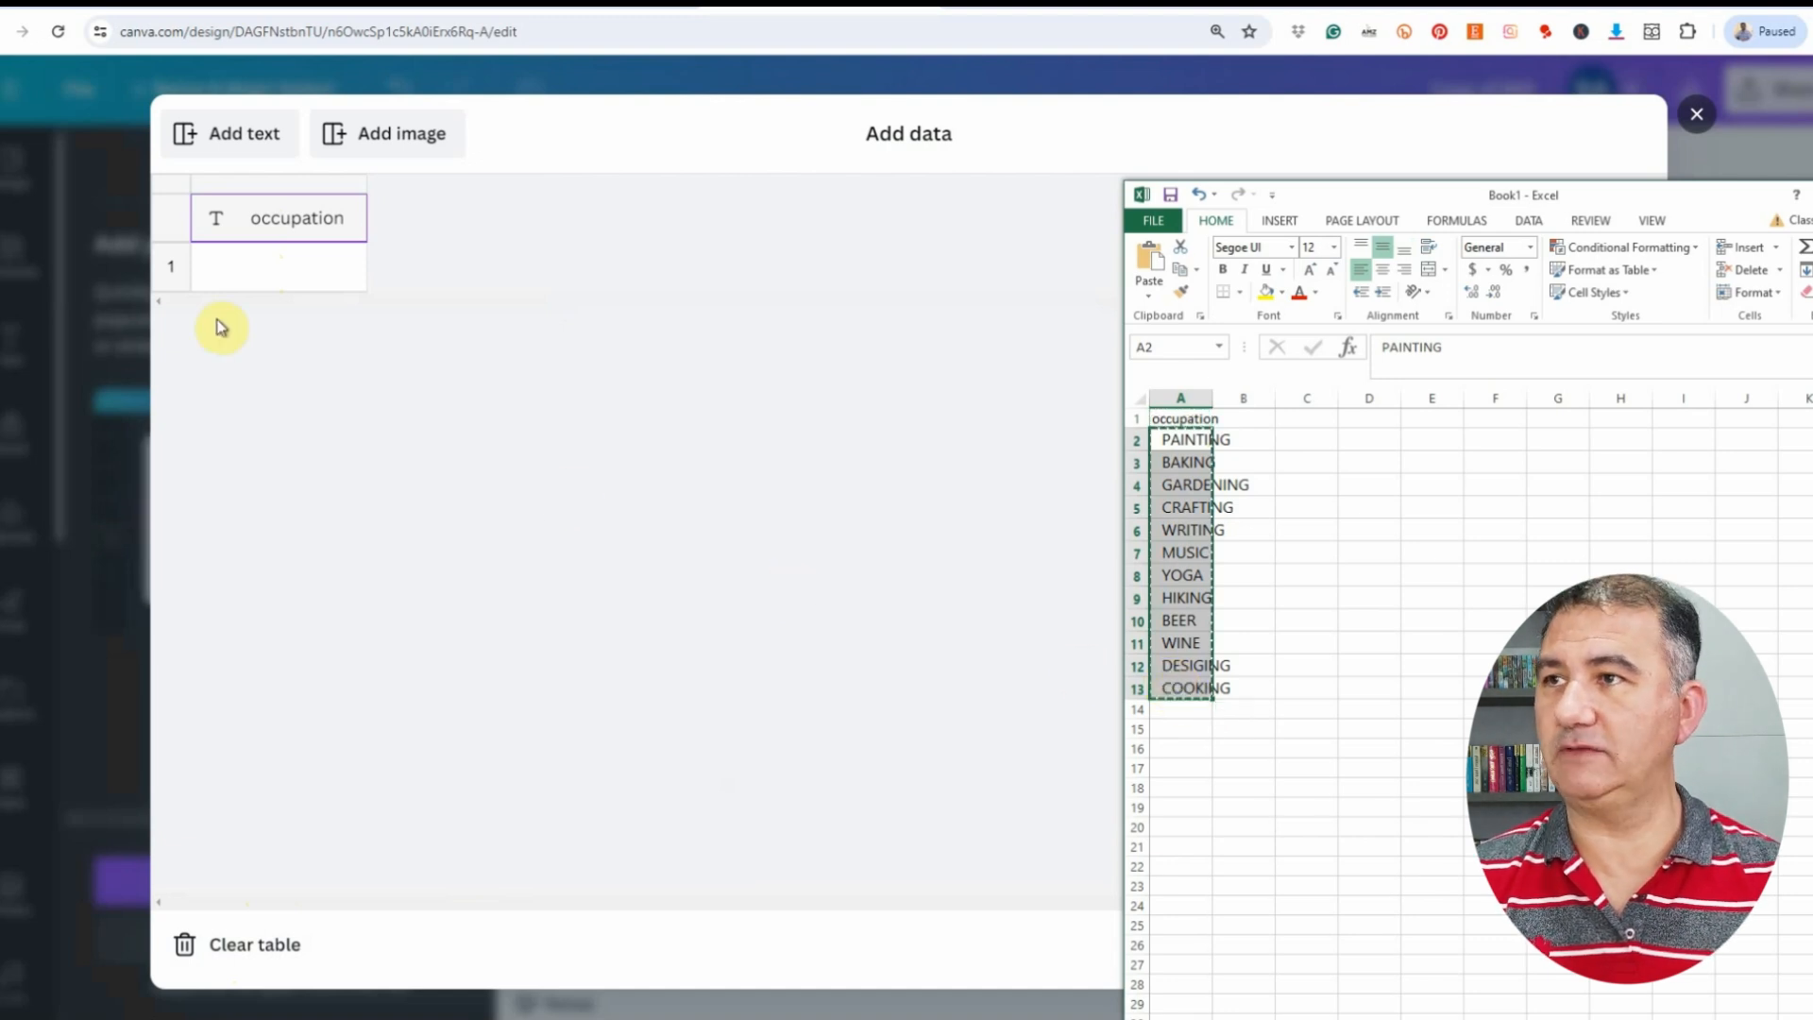
left_click(256, 270)
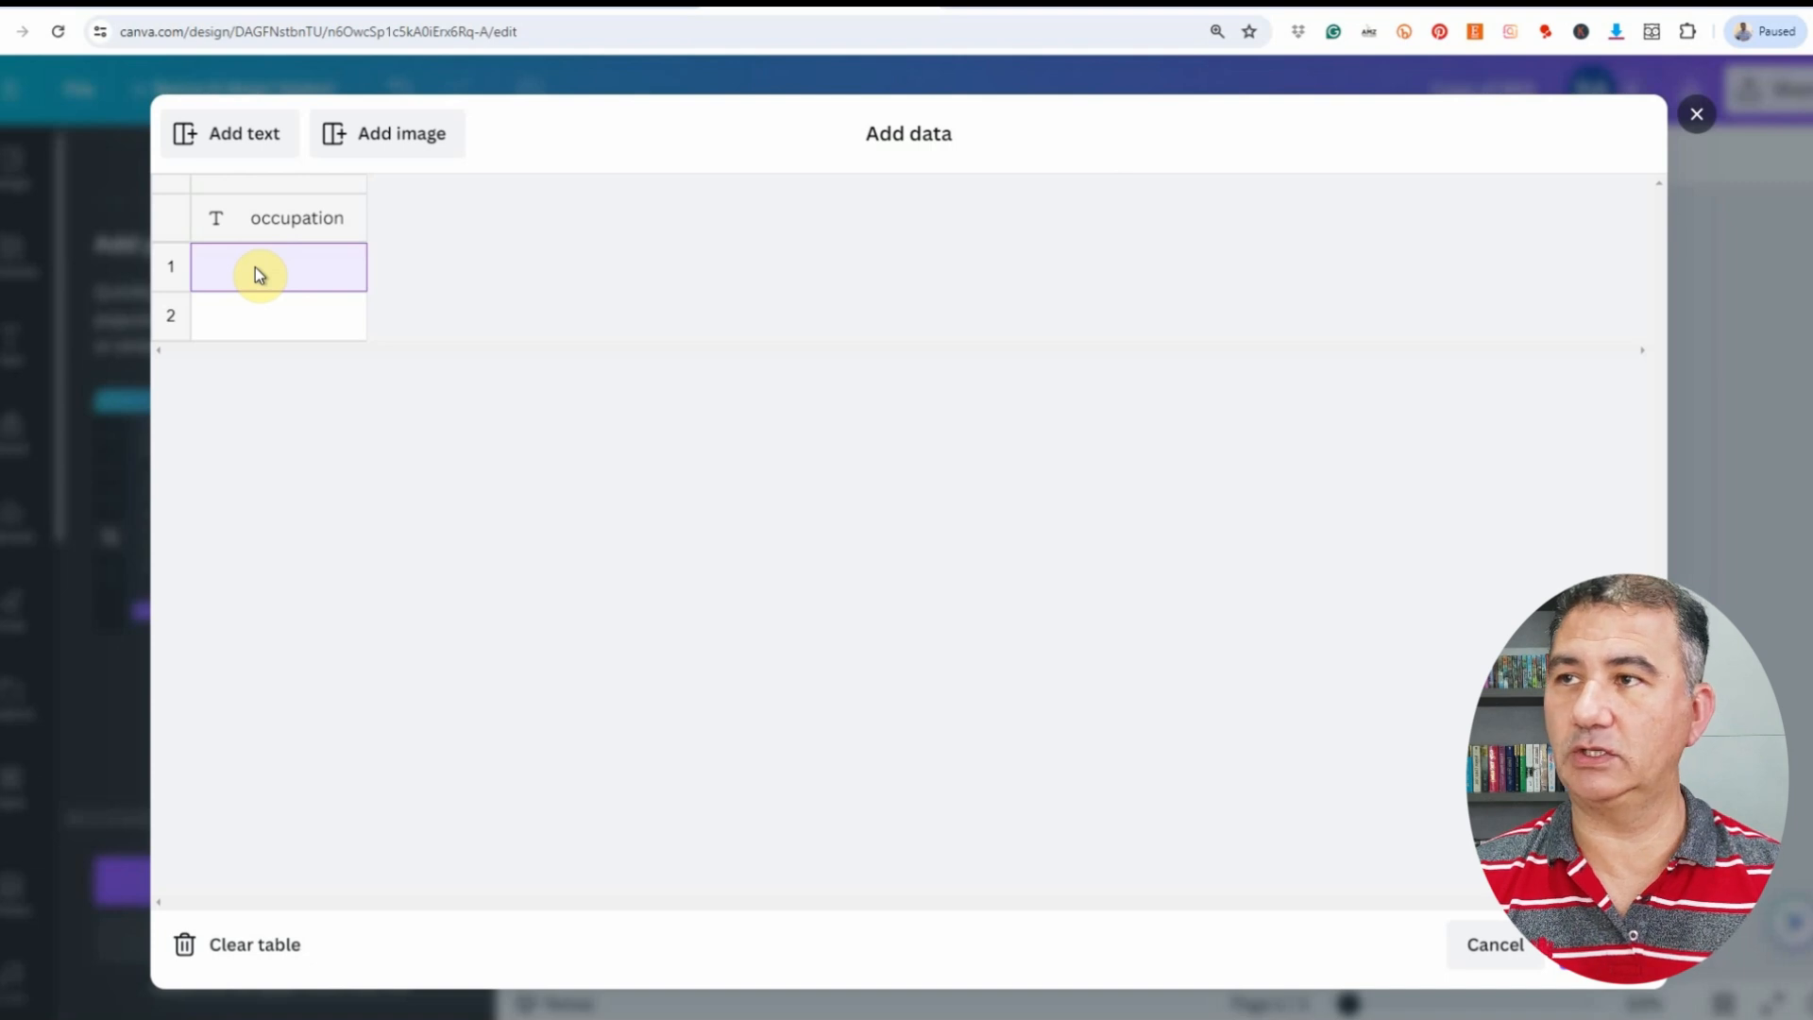
key("ctrl+v")
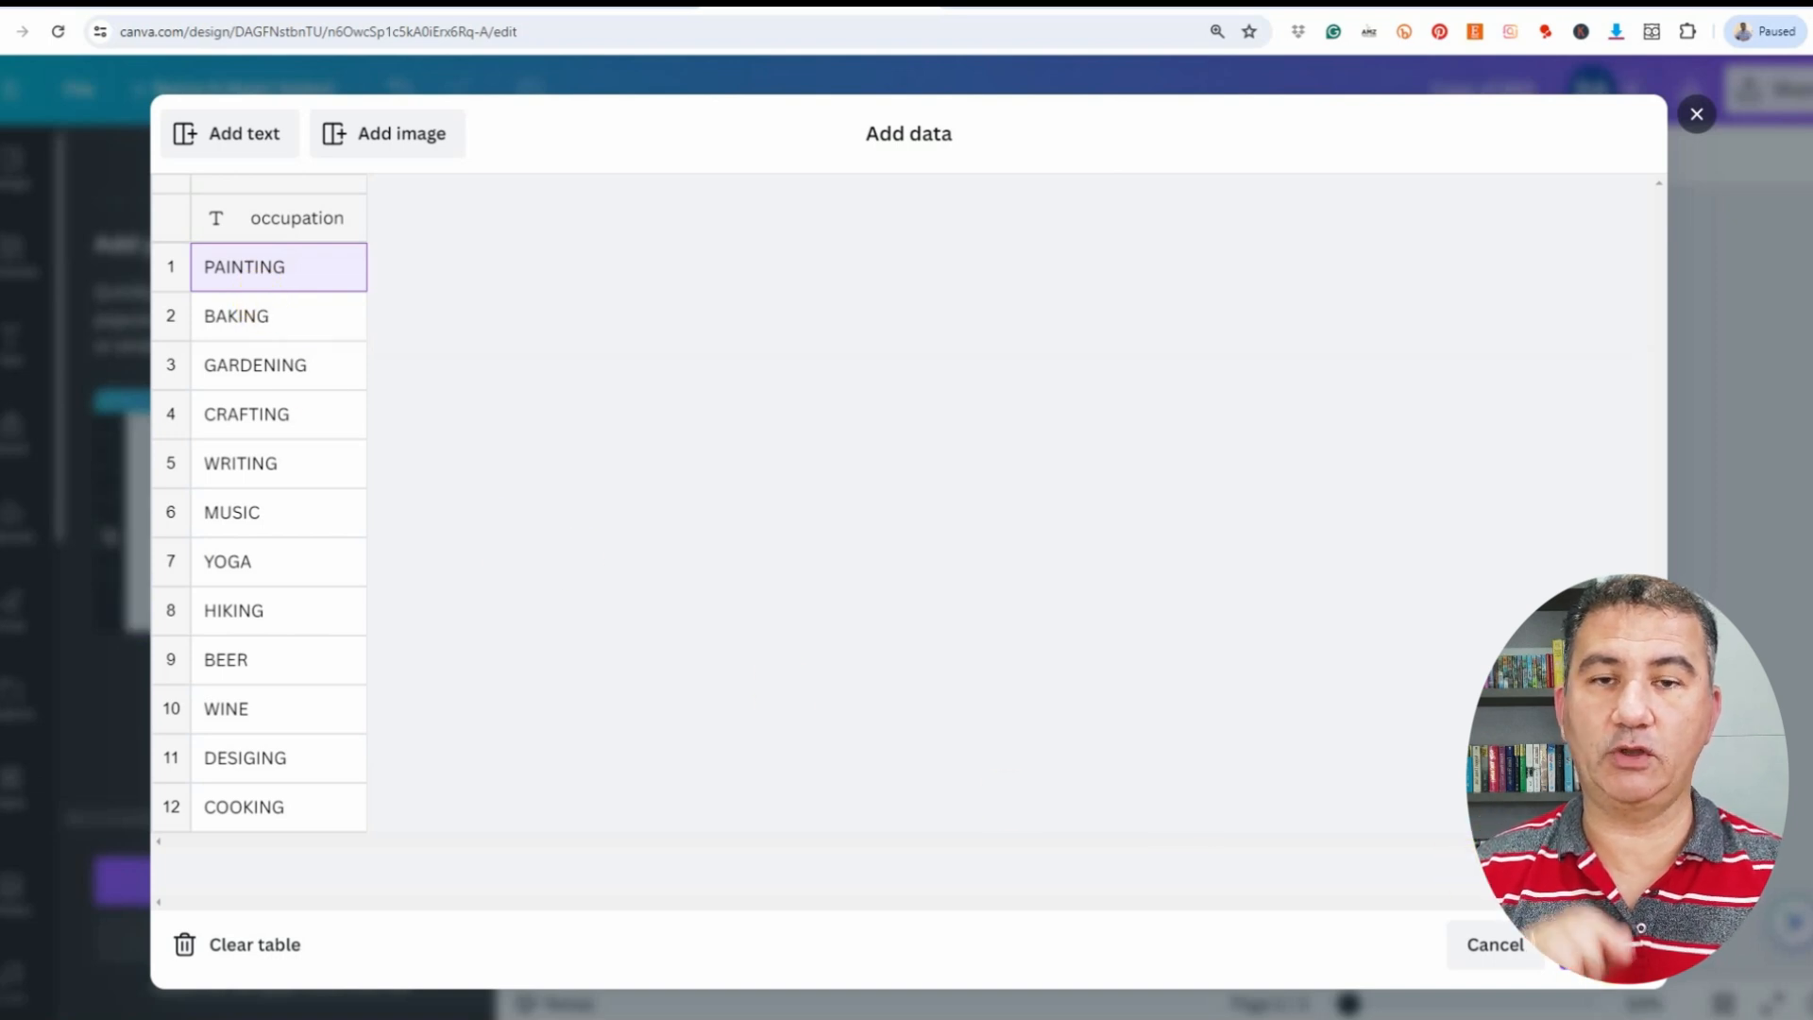
left_click(1596, 944)
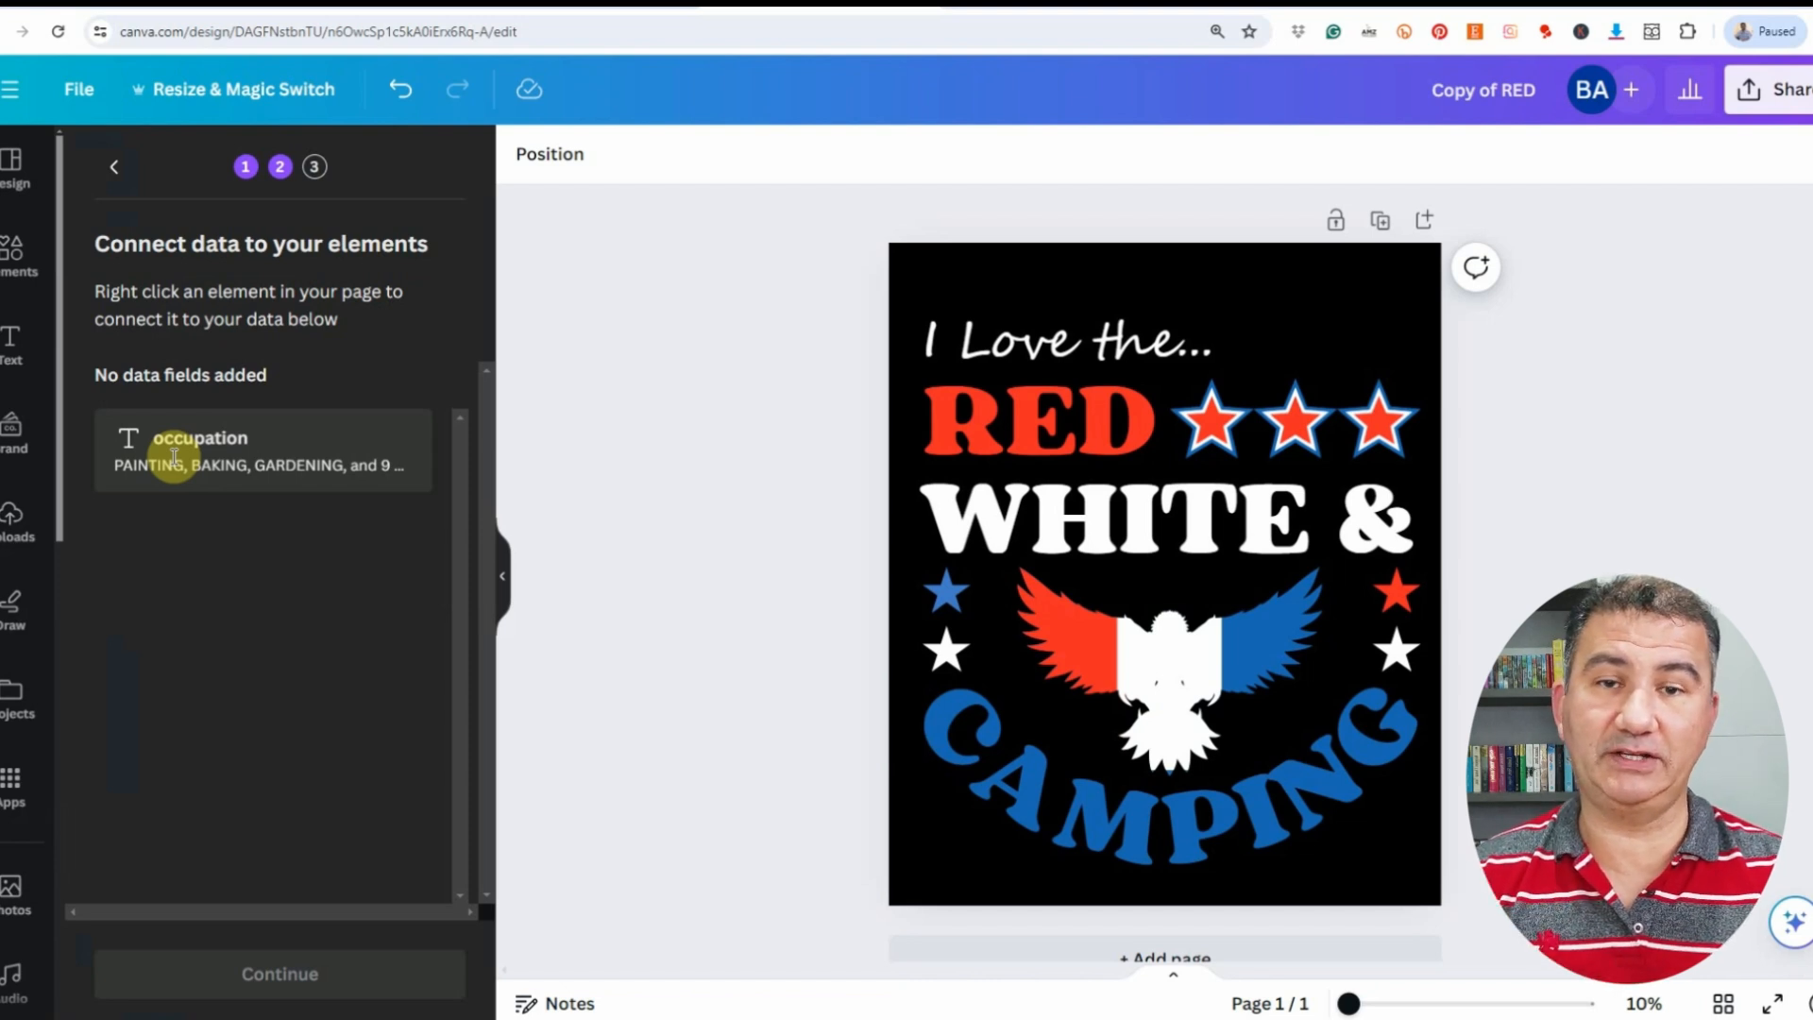
Step: Connect the curved CAMPING text to the occupation data field and generate designs for all 12 entries
right_click(1066, 810)
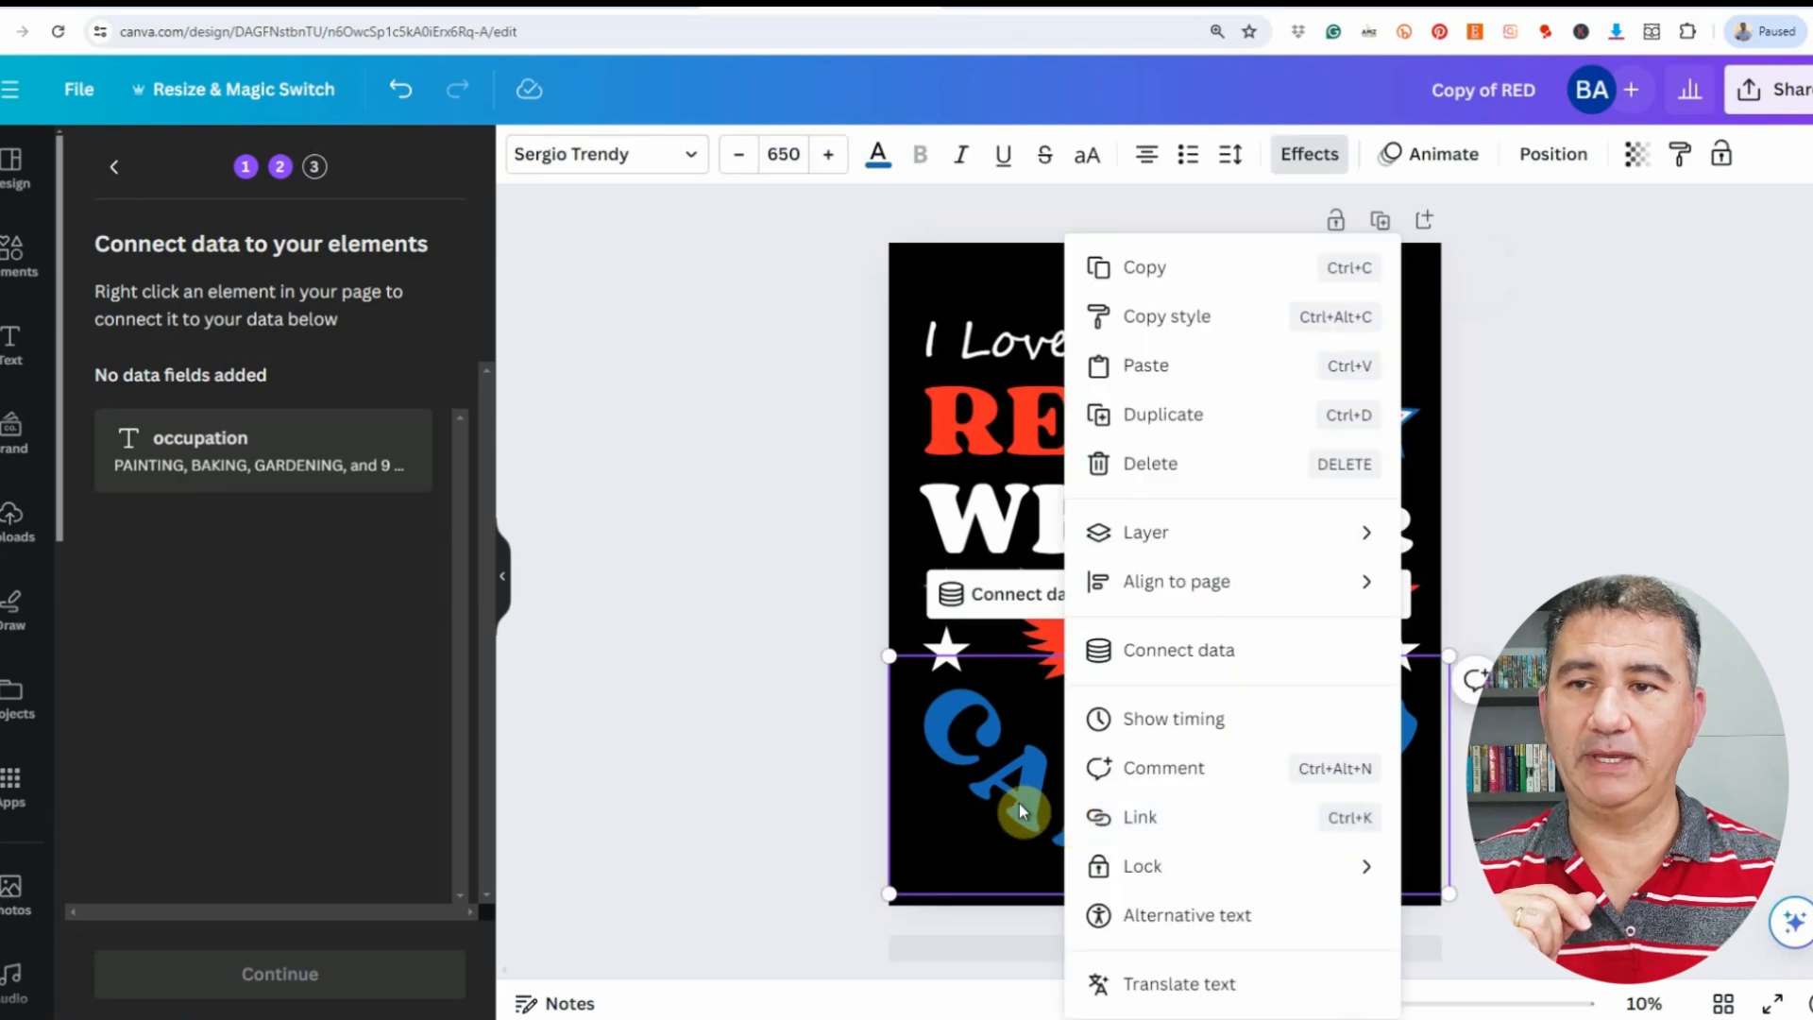
left_click(1151, 651)
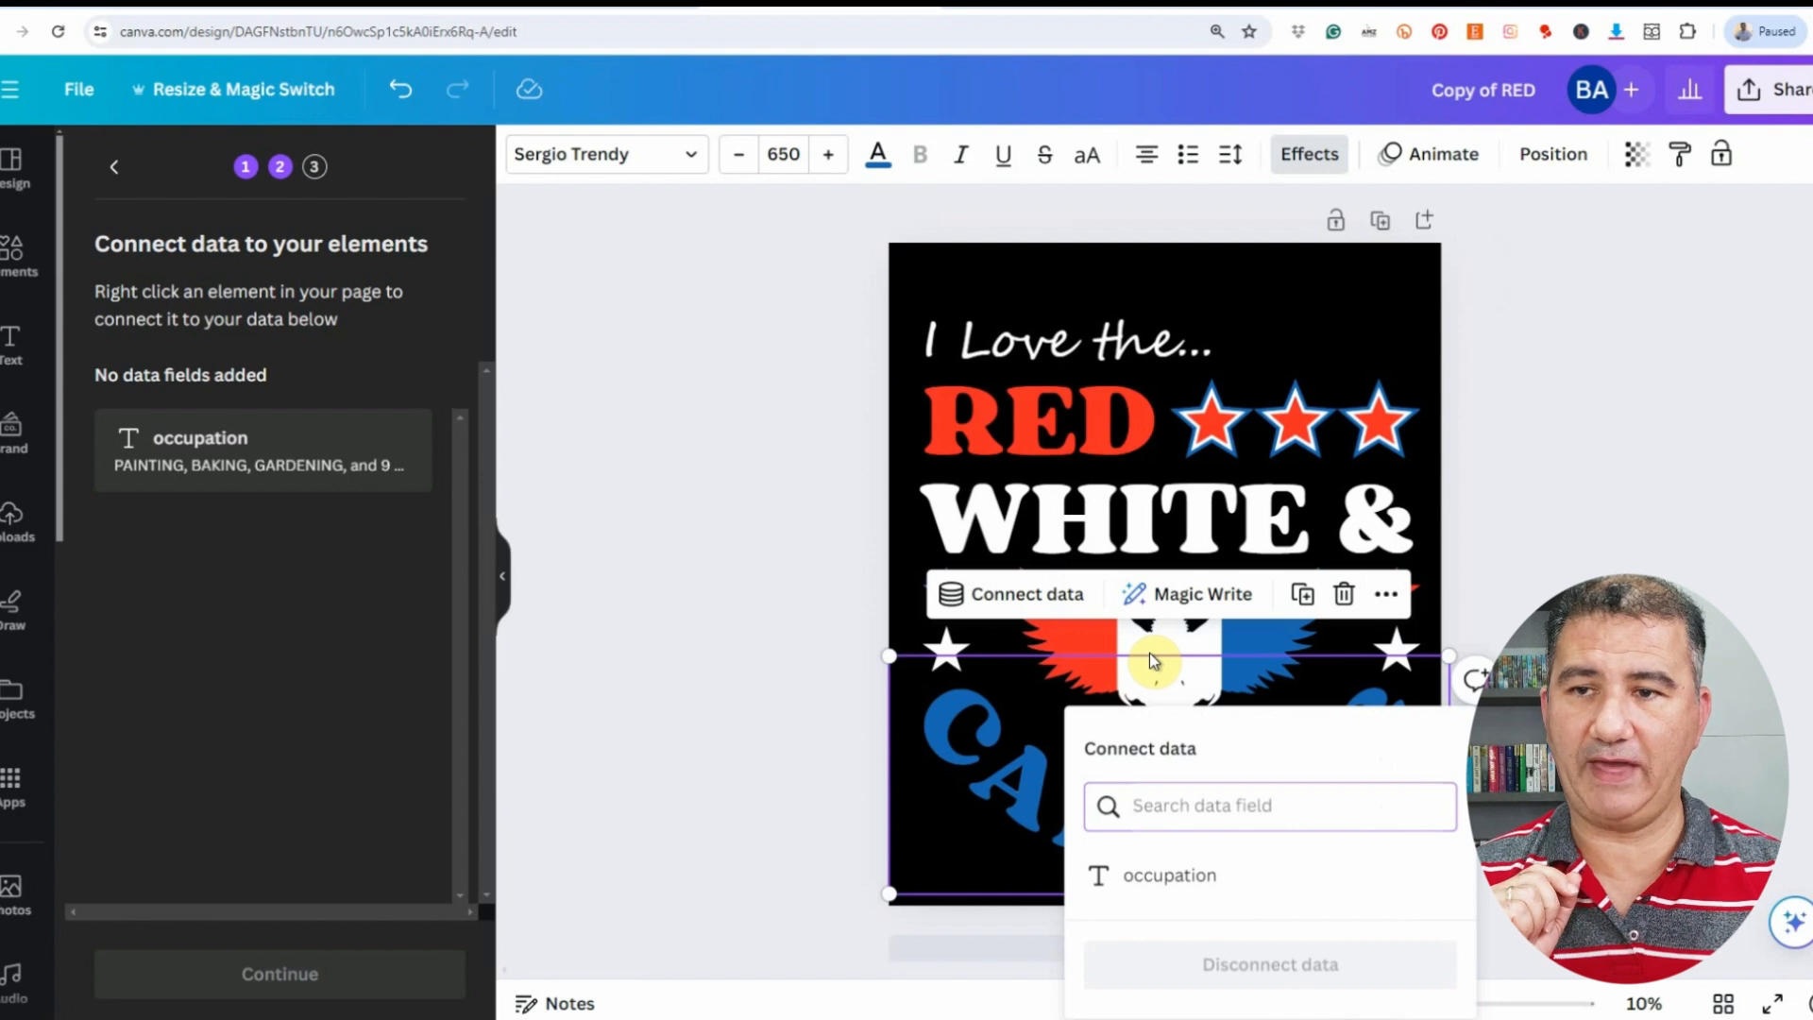
left_click(1158, 878)
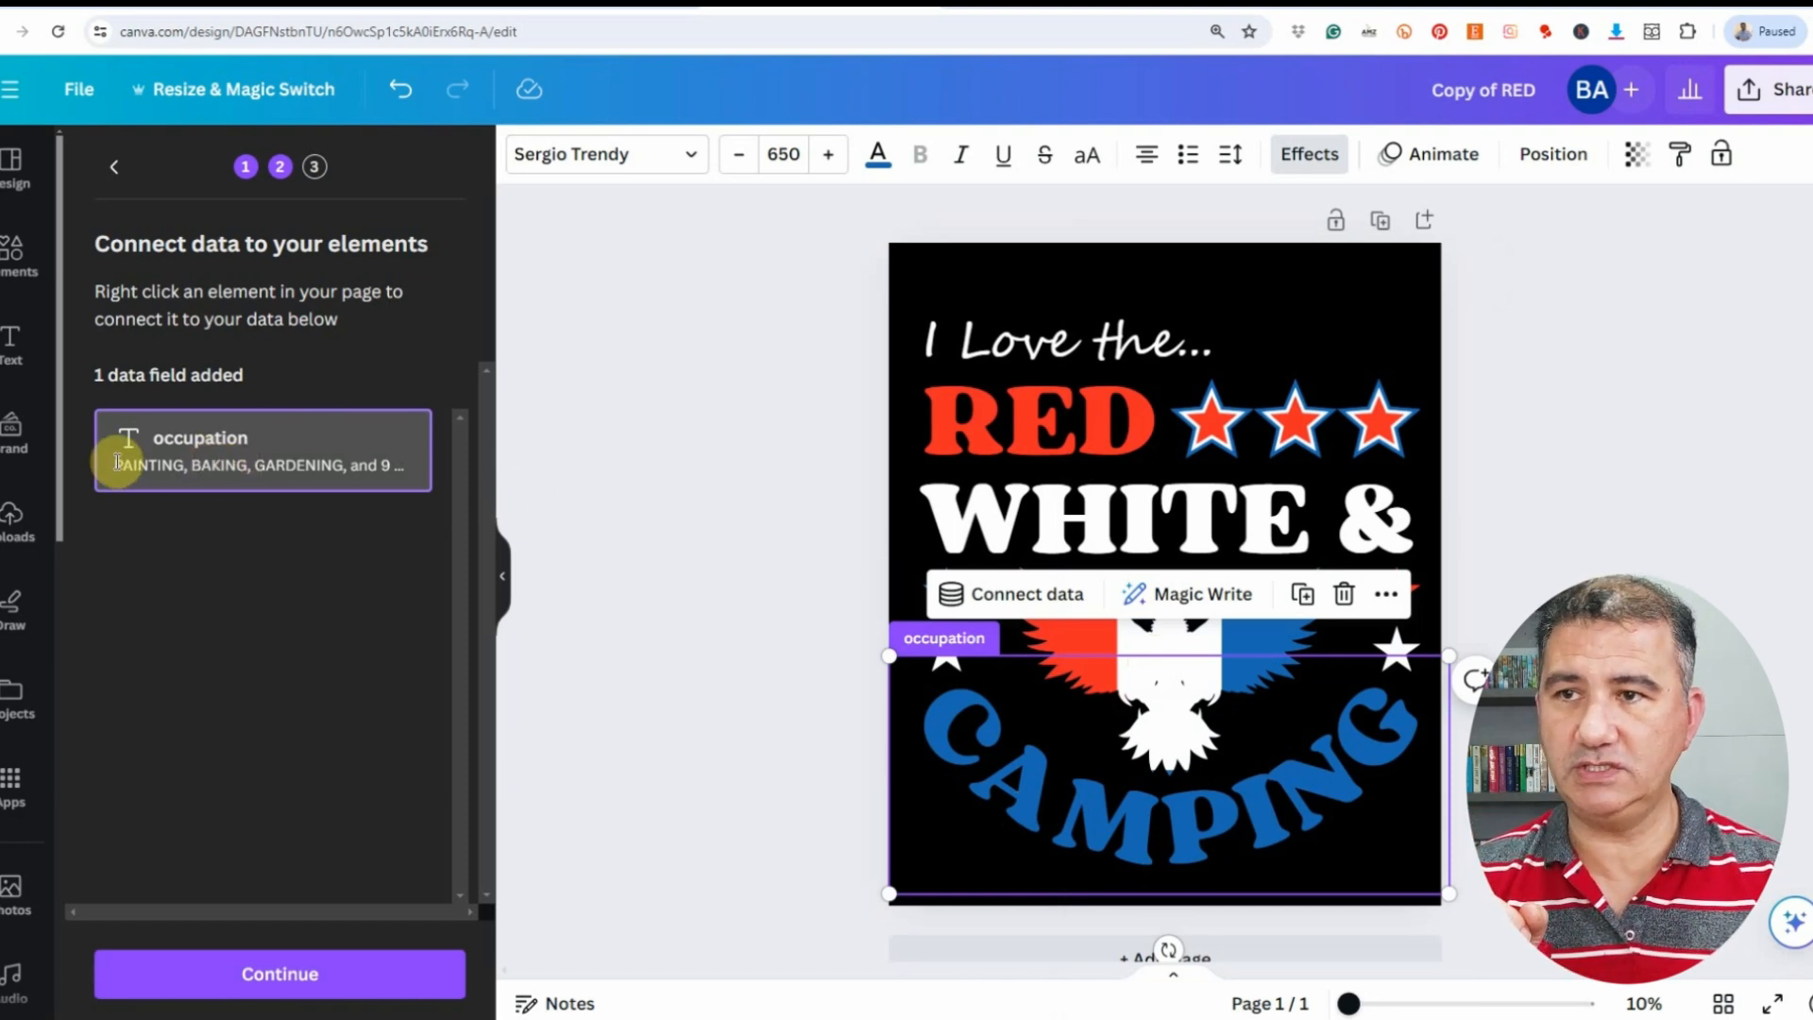
left_click(263, 985)
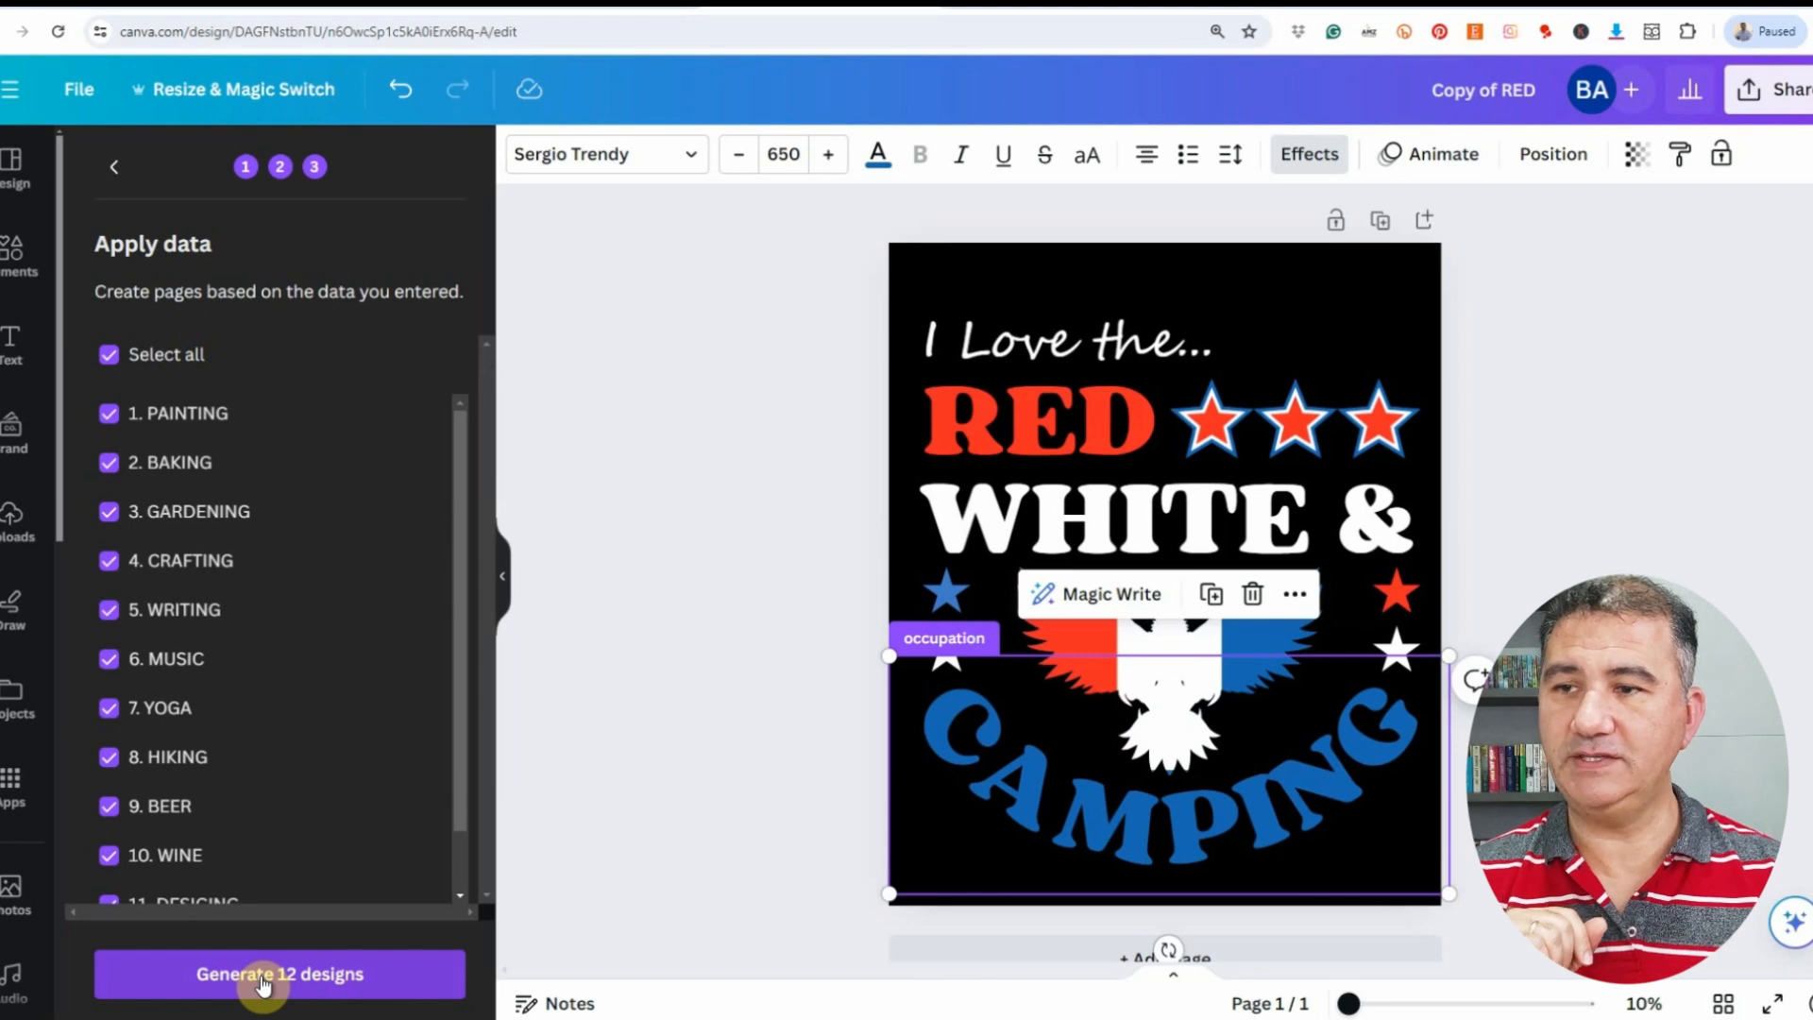
left_click(264, 983)
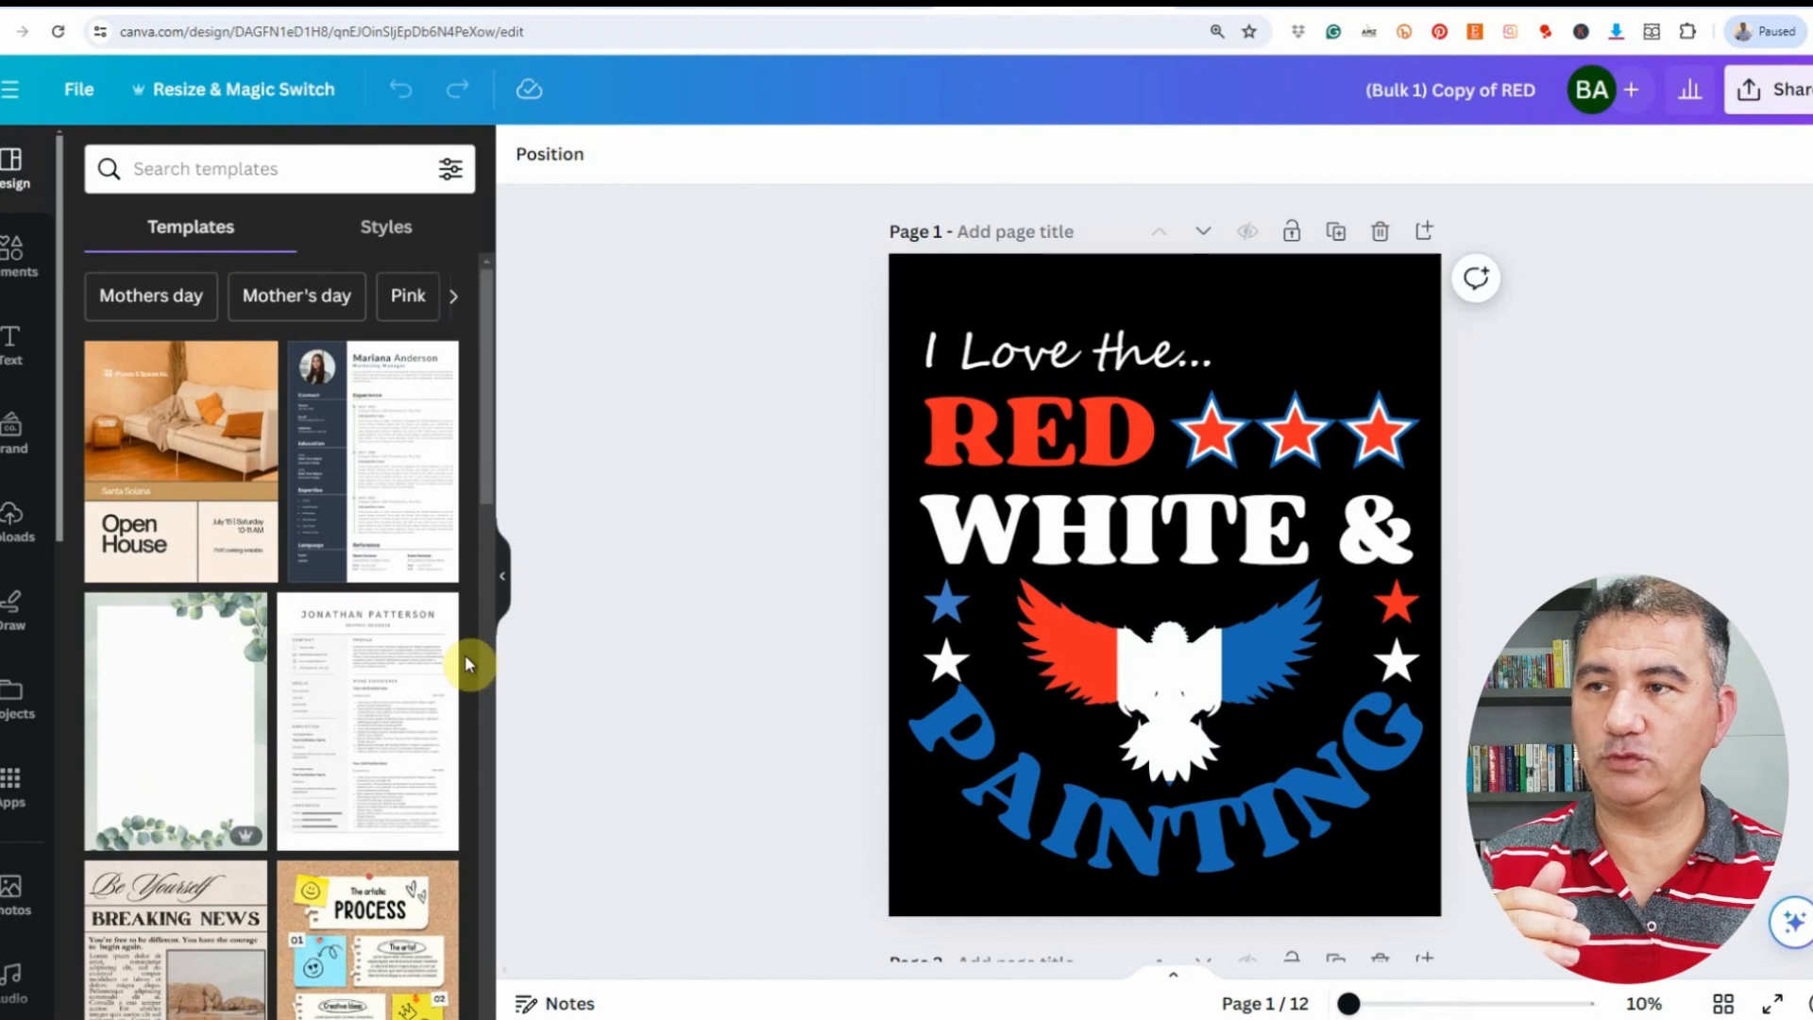
Step: Look over all generated niche designs in grid view, then return to the PAINTING design on page 1
left_click(497, 590)
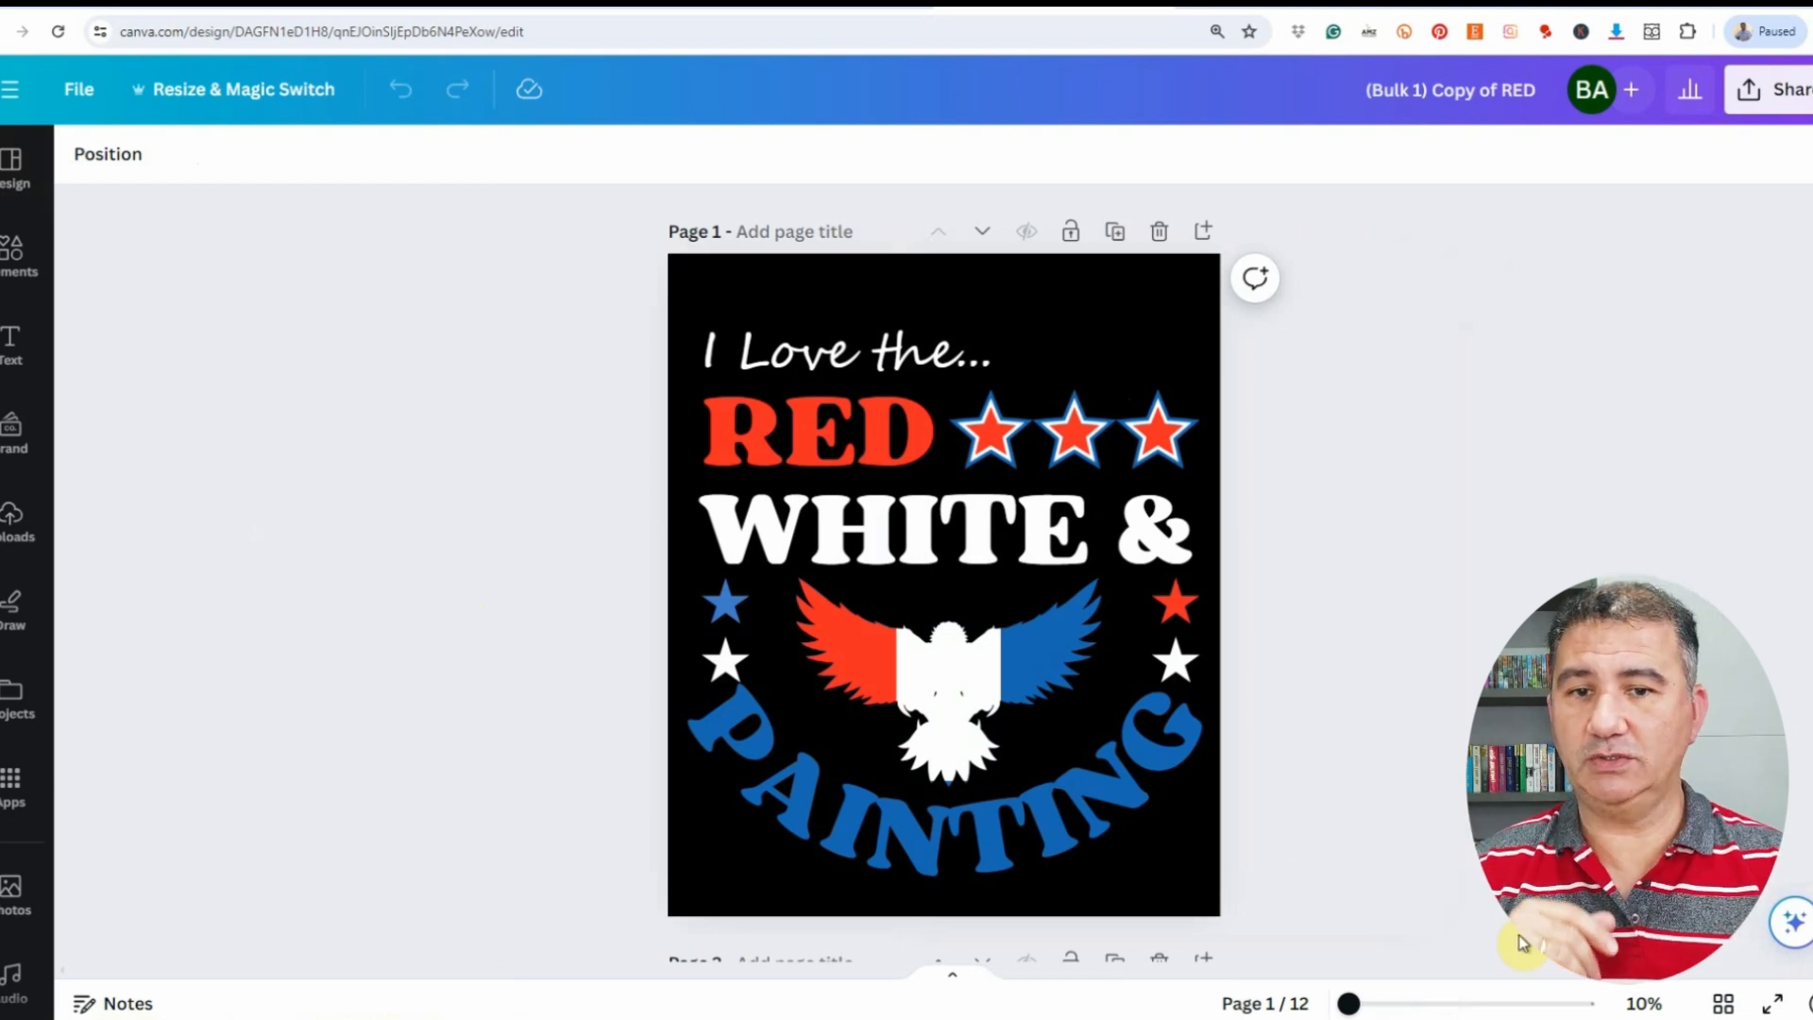
left_click(1723, 1005)
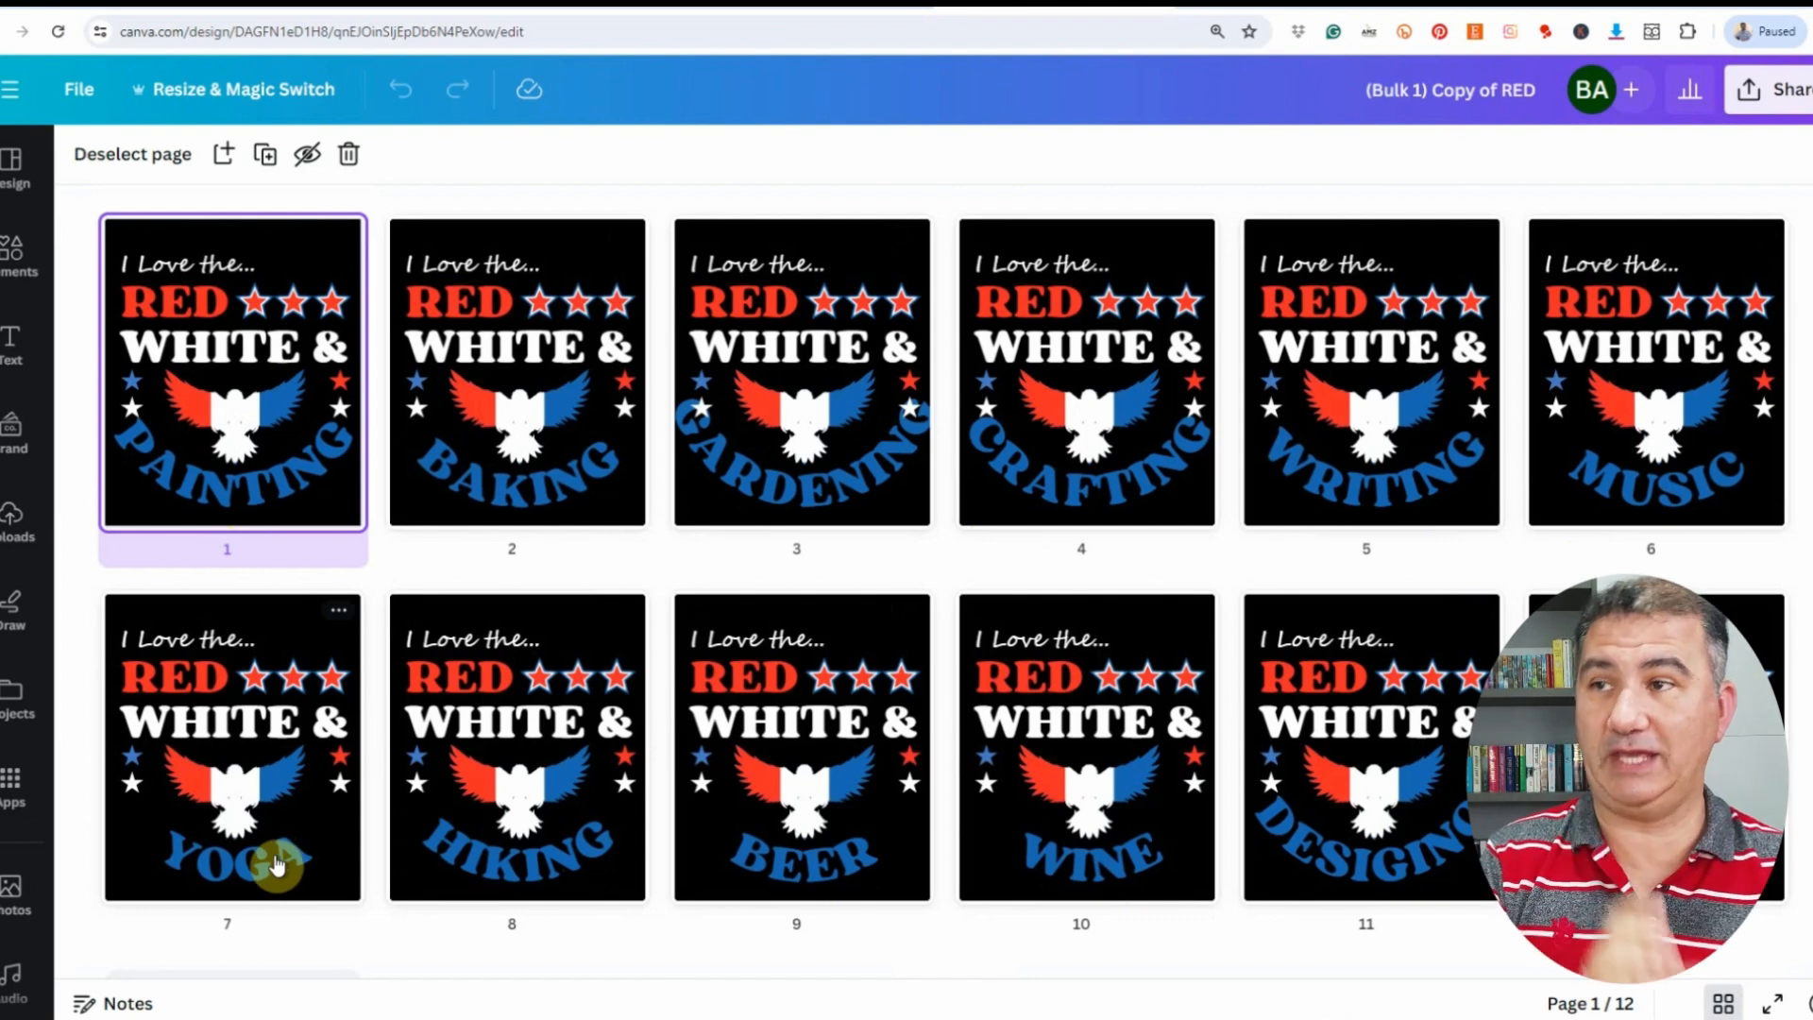
double_click(281, 371)
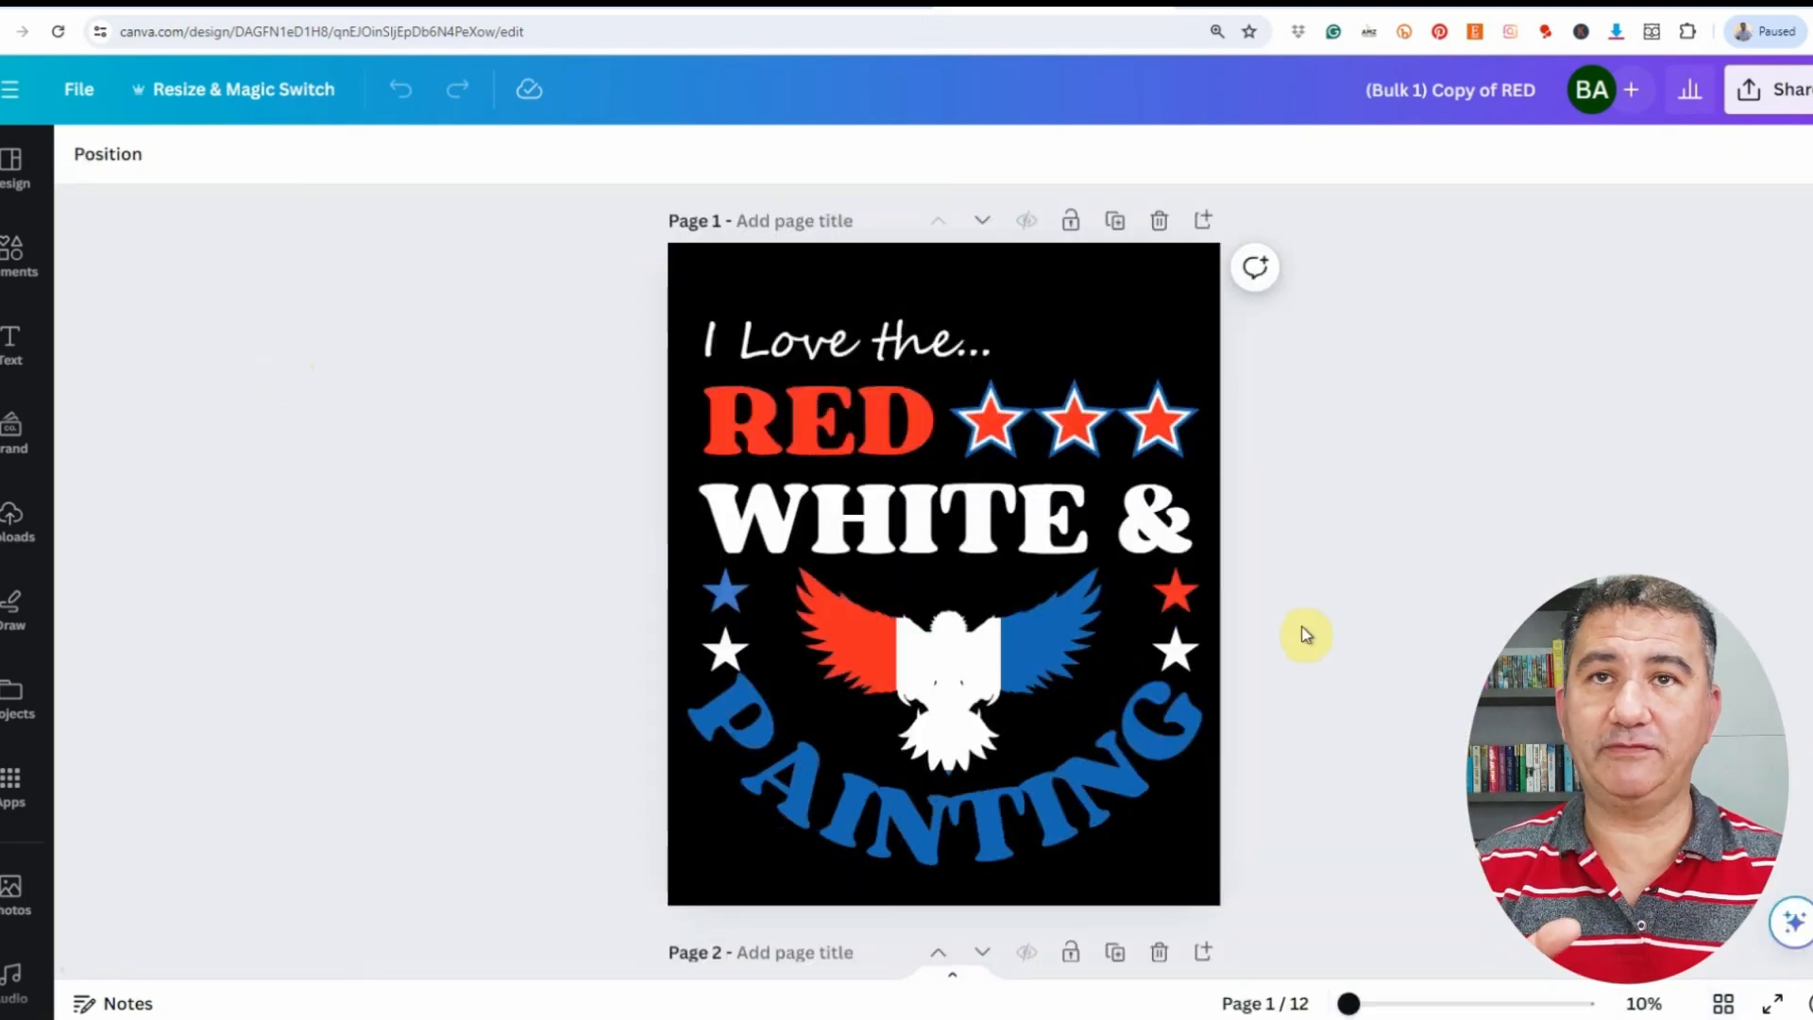
Step: Download only the current page (Page 1) as a PNG at 4,500 × 5,400 px
left_click(1785, 95)
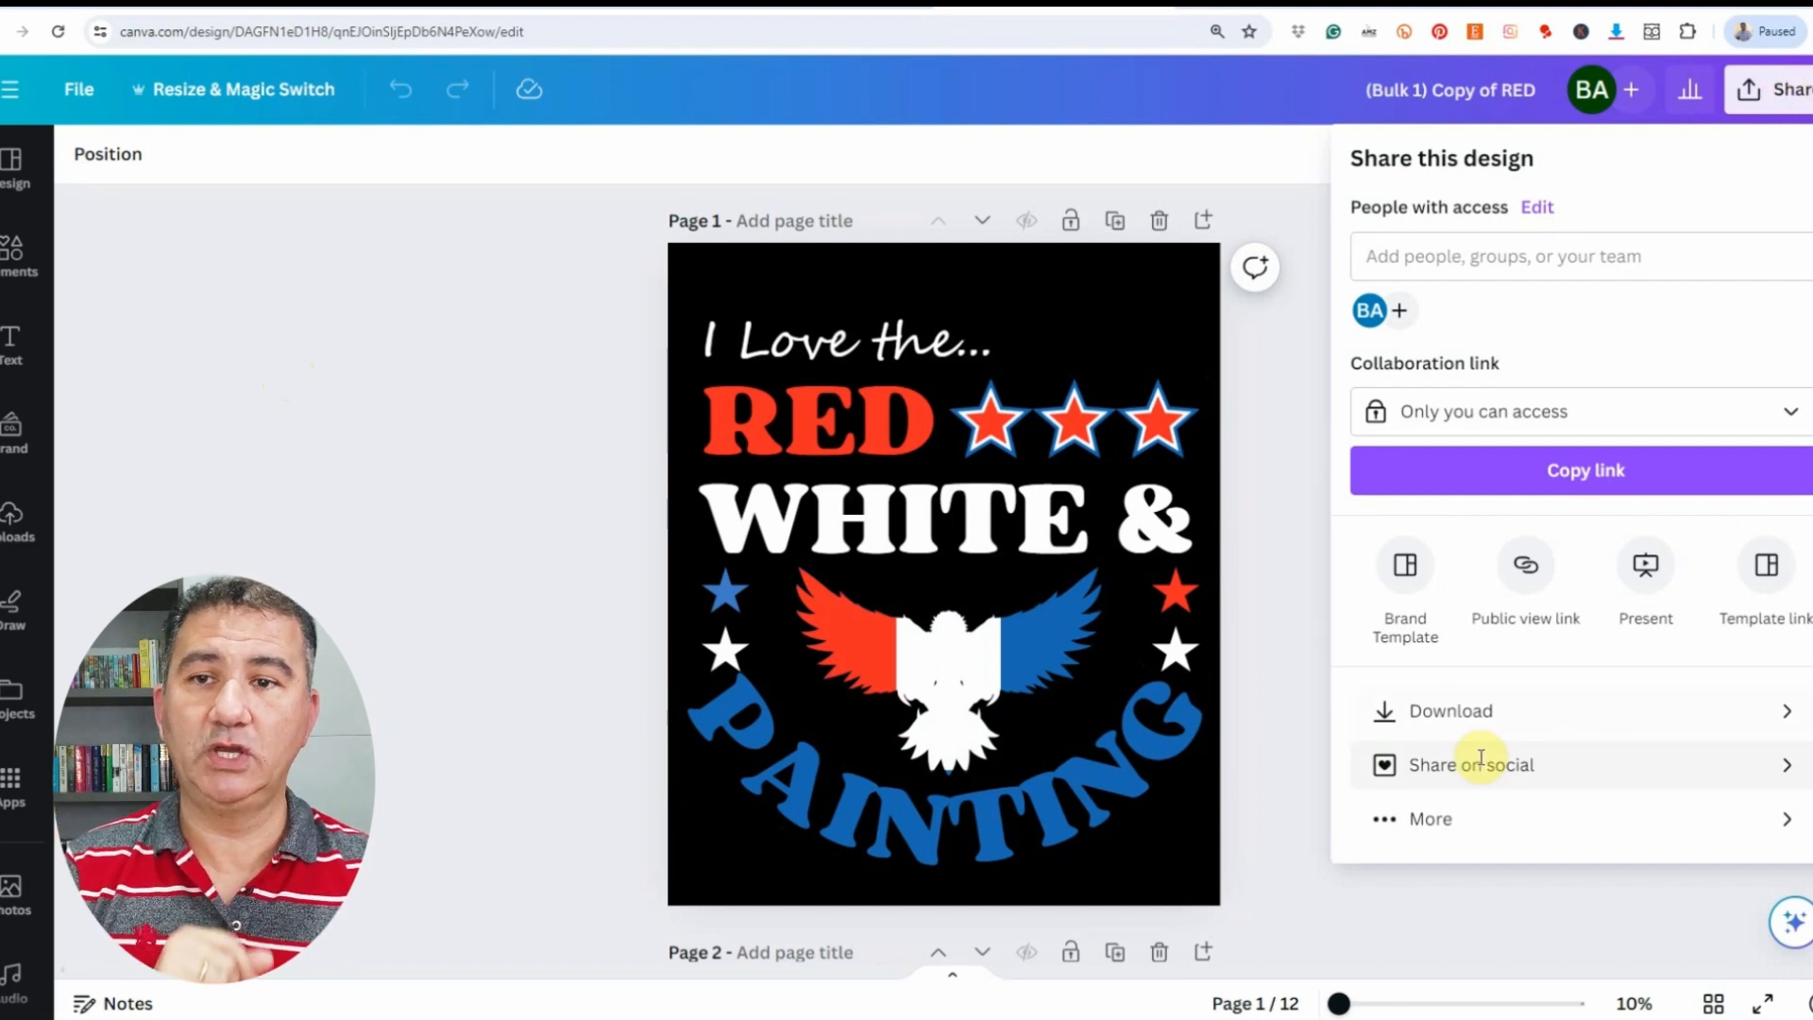
left_click(1457, 709)
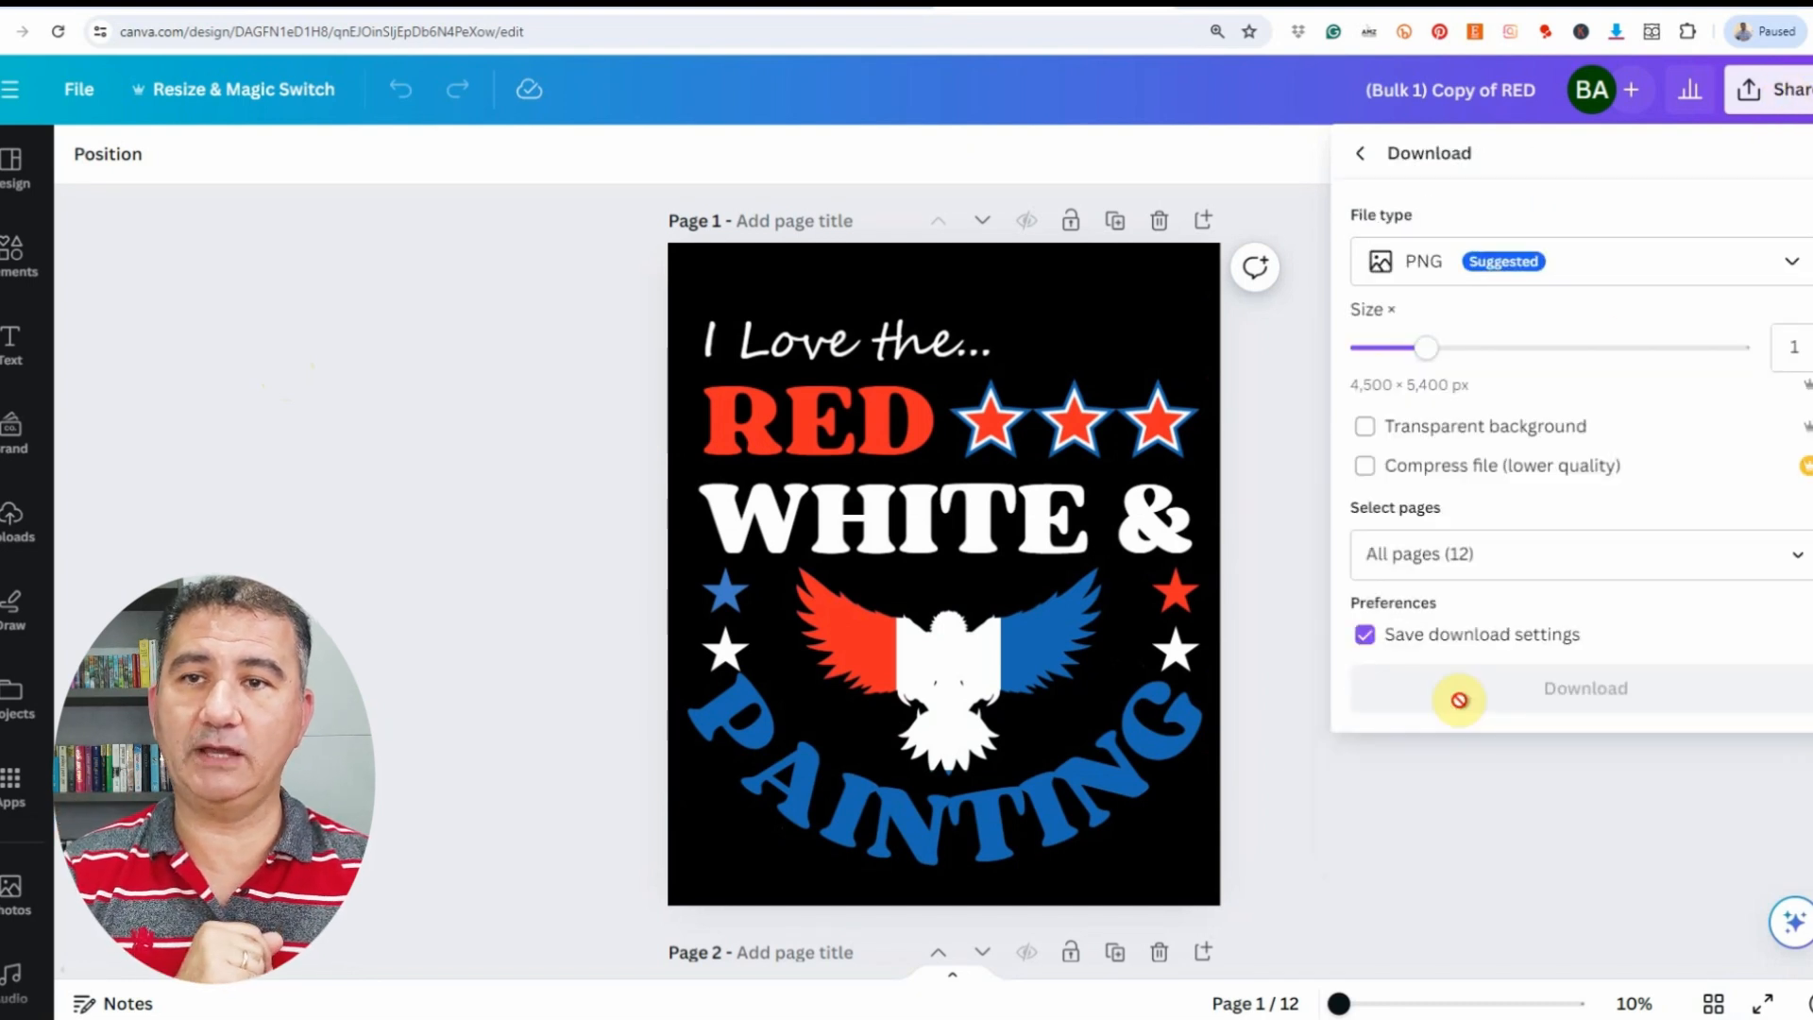
left_click(1493, 555)
left_click(1782, 682)
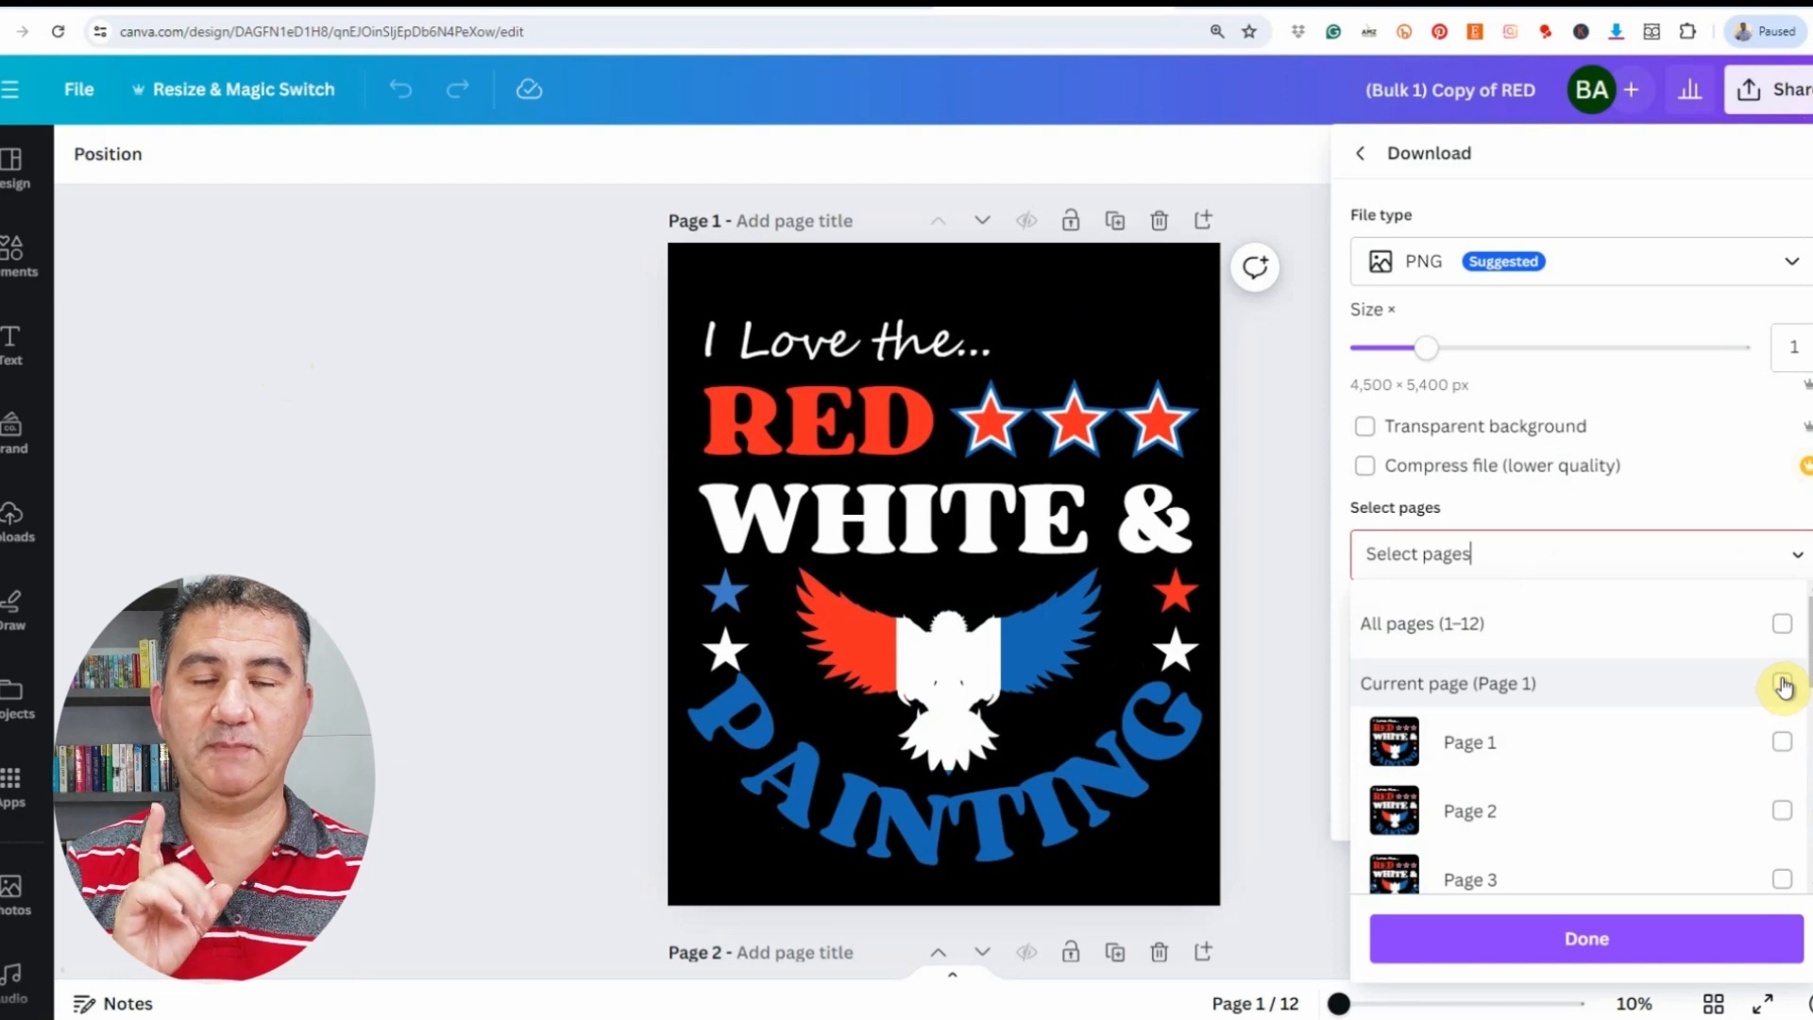
left_click(1782, 682)
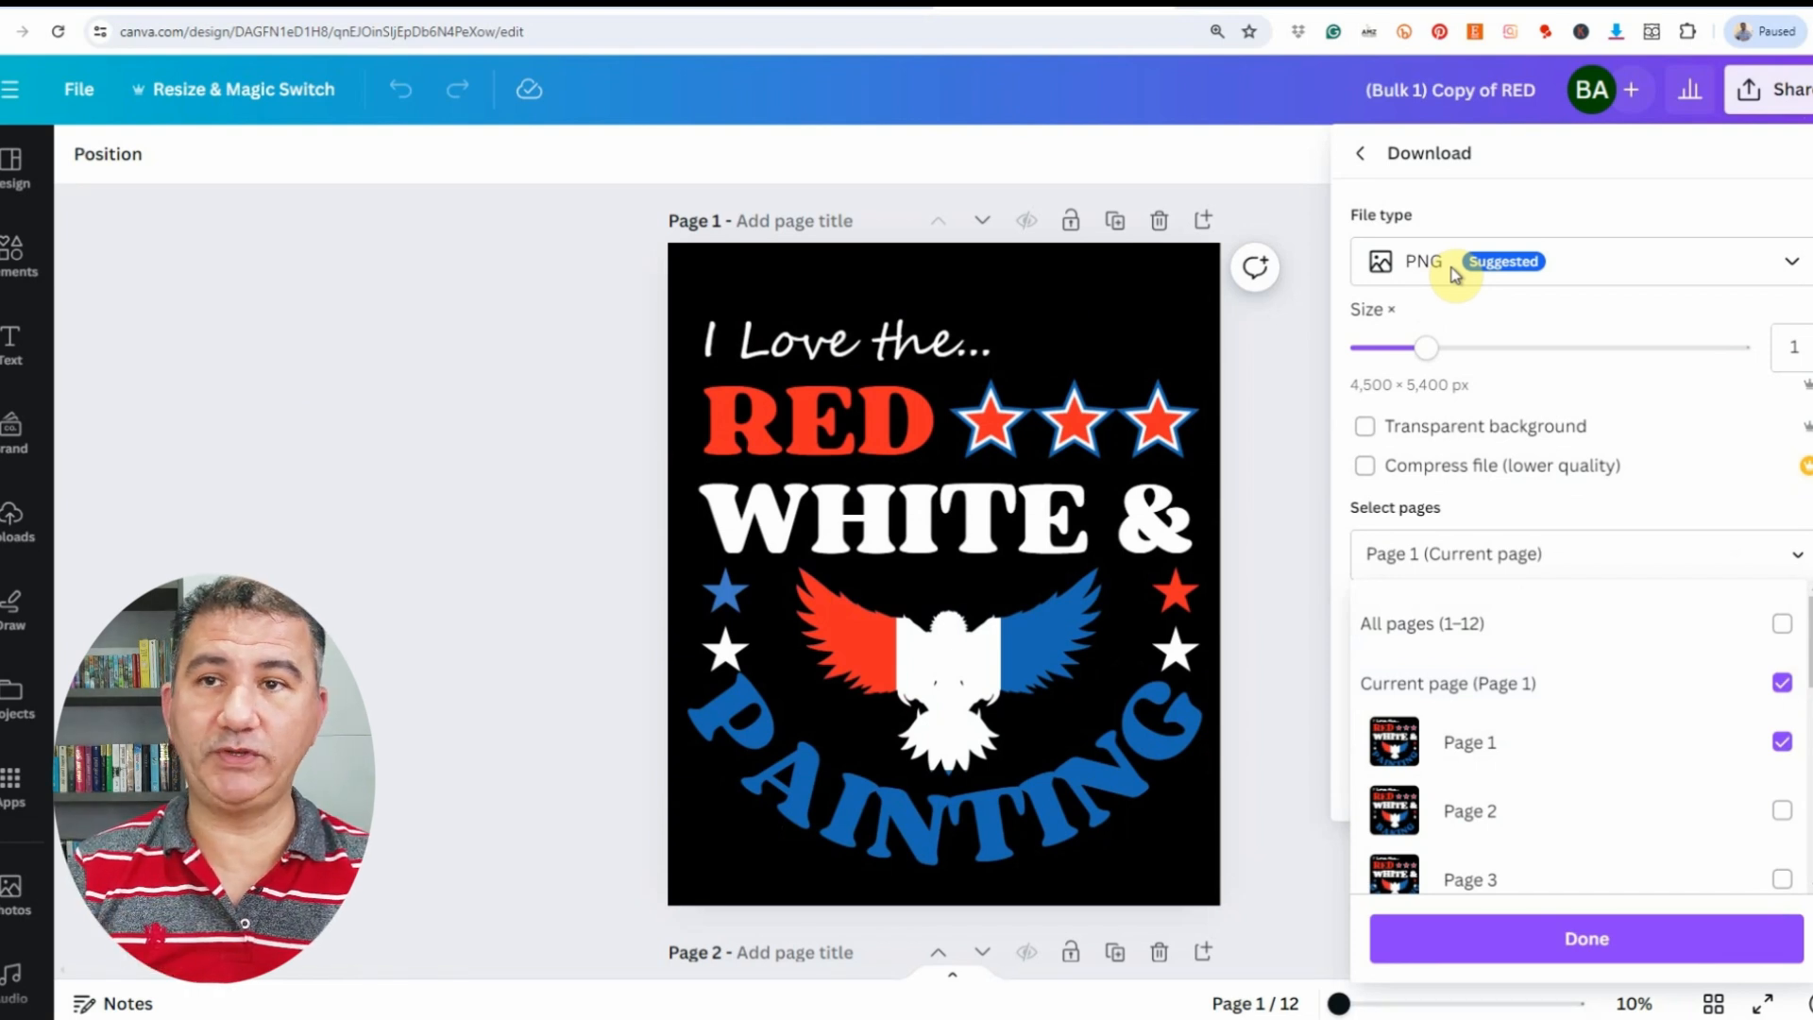
left_click(1367, 430)
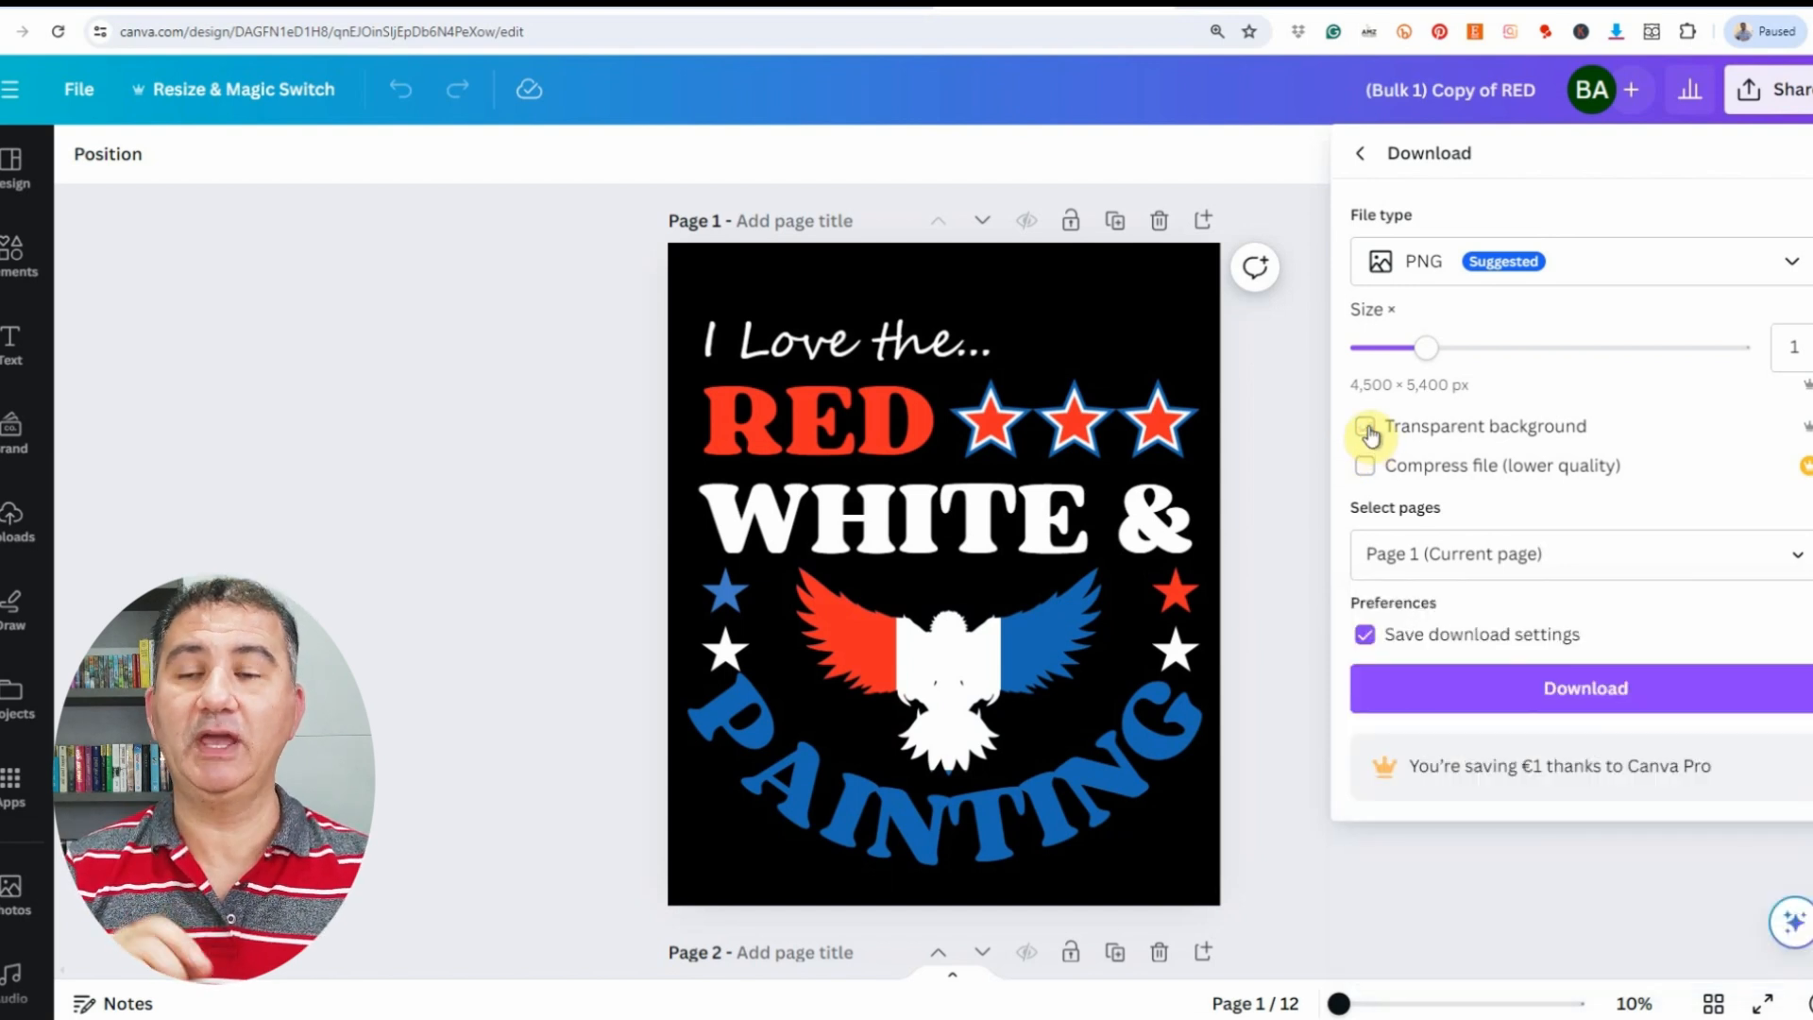
left_click(1451, 691)
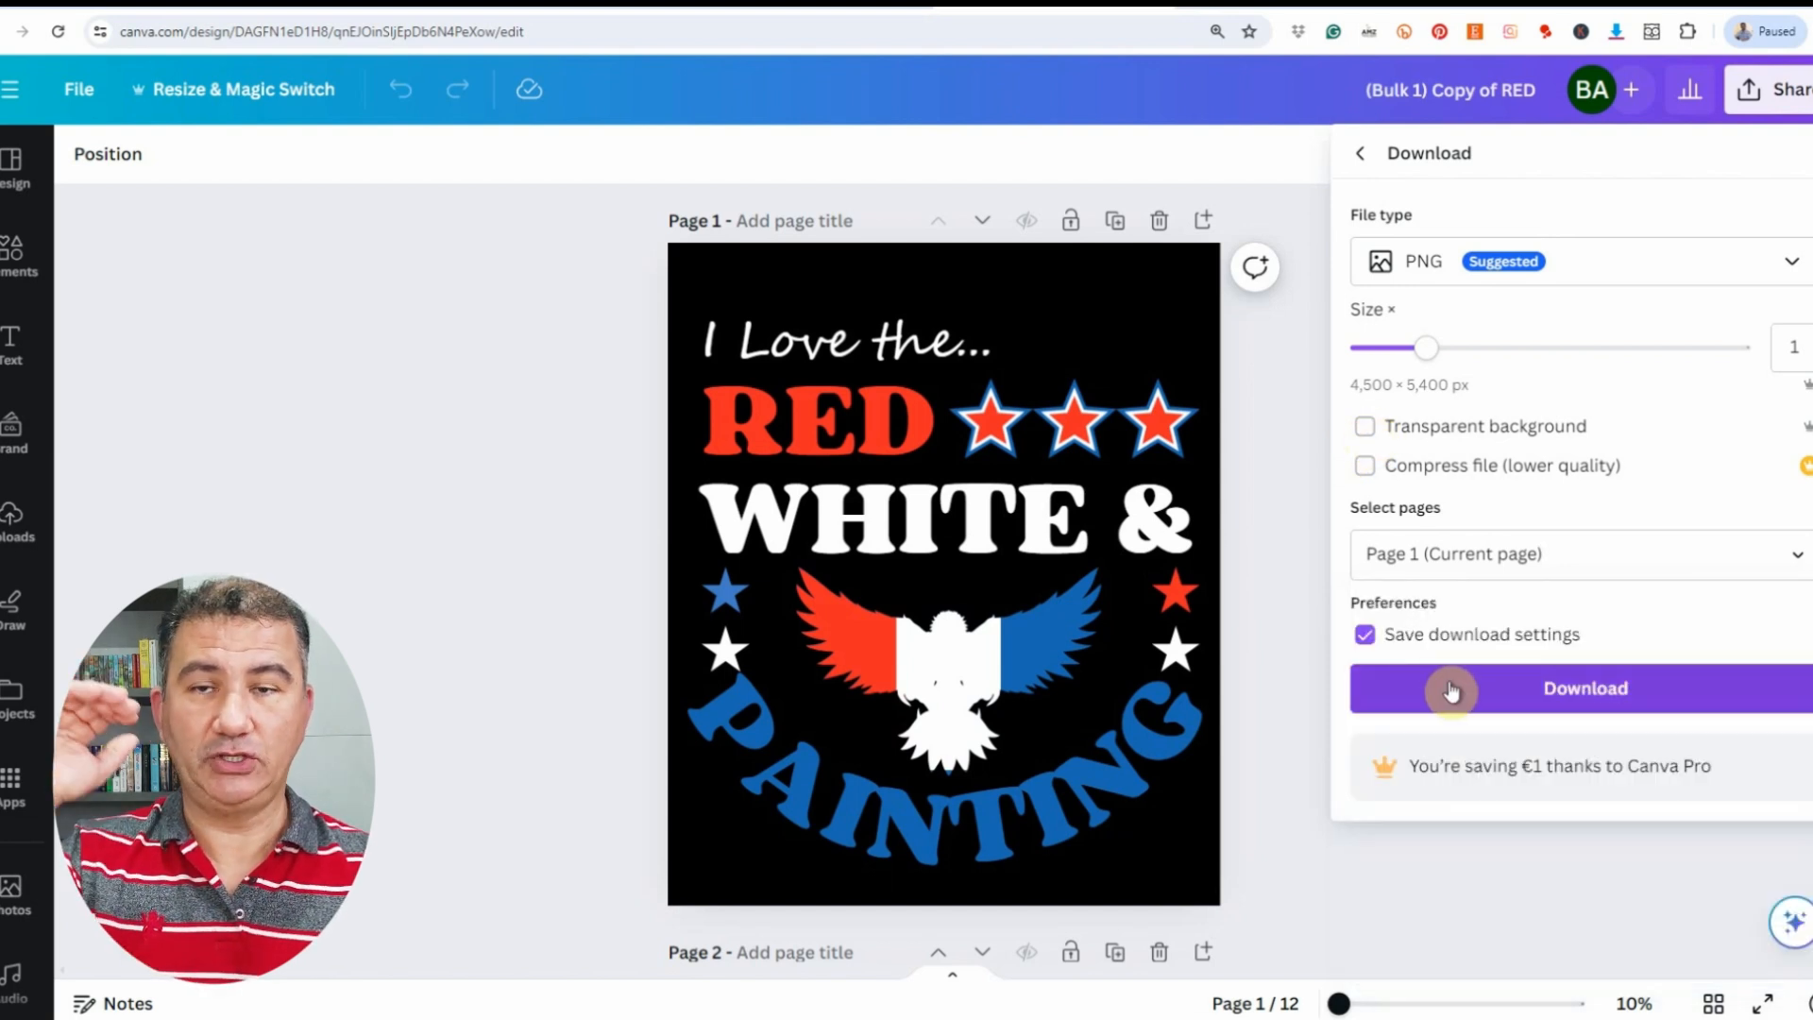